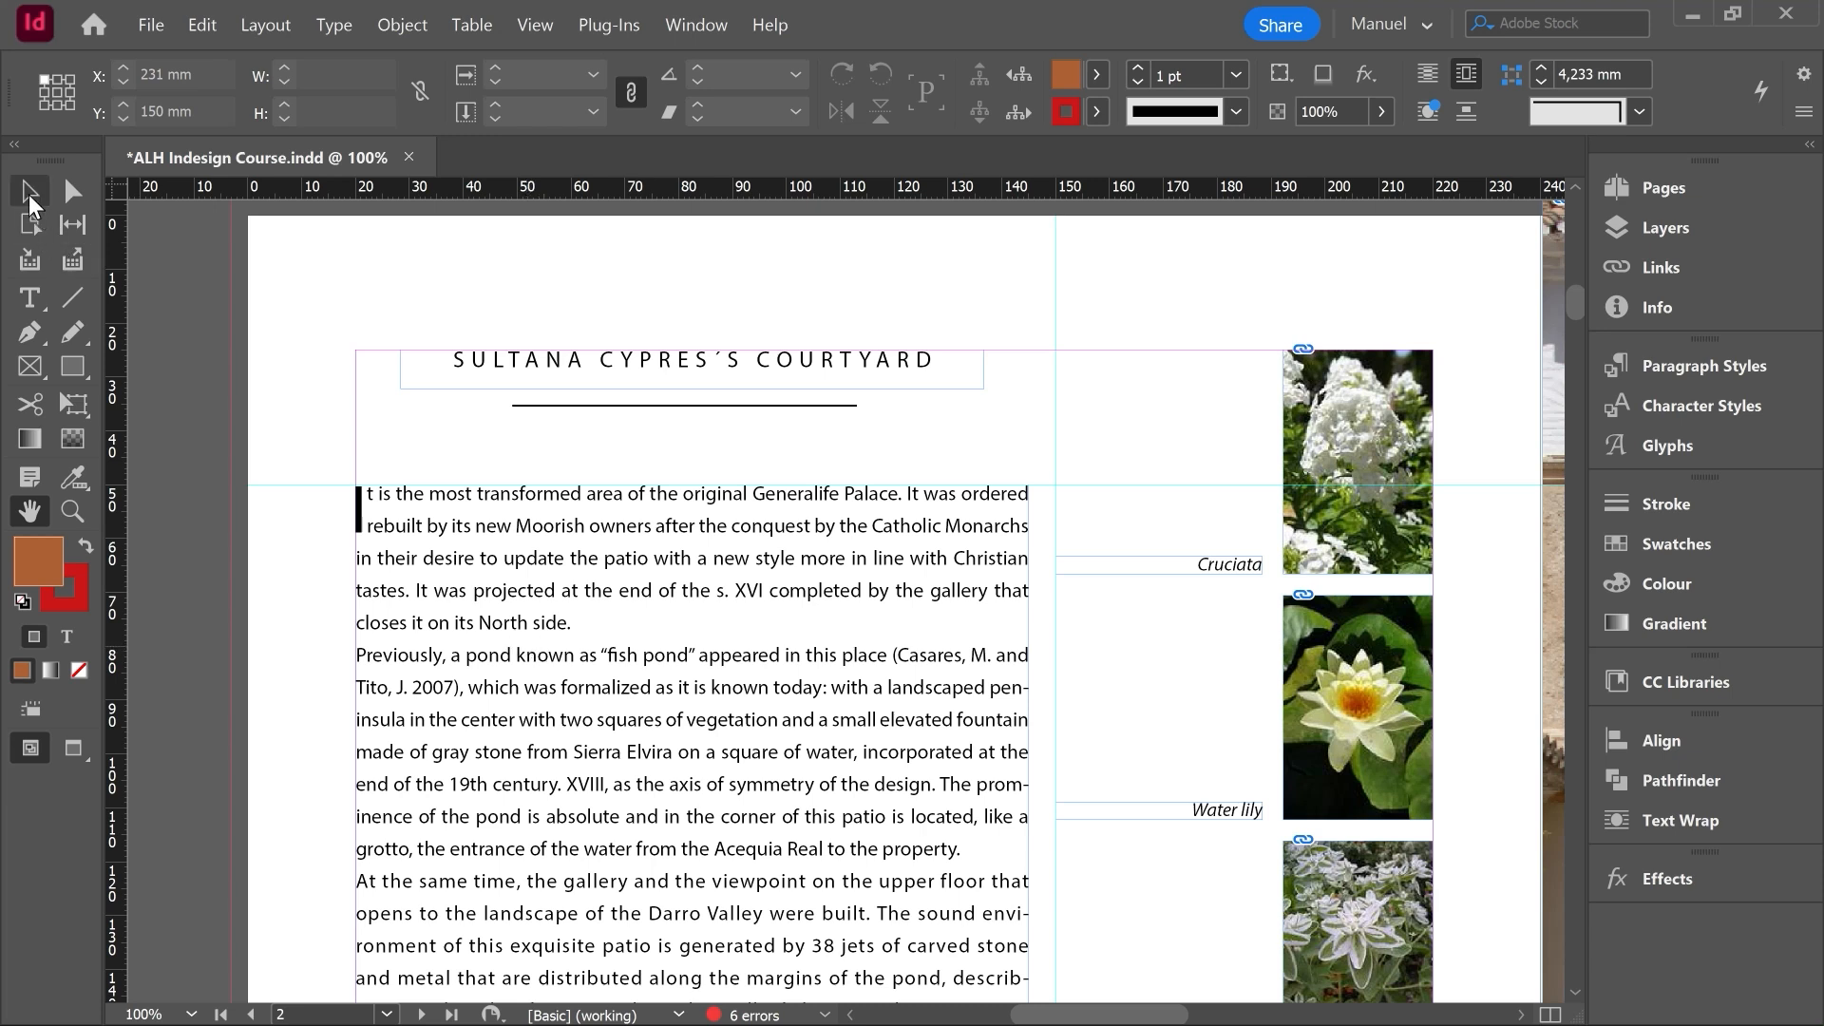
Start a spell check on the body text frame and move the Check Spelling dialog clear of the highlighted word.
left_click(29, 193)
left_click(381, 493)
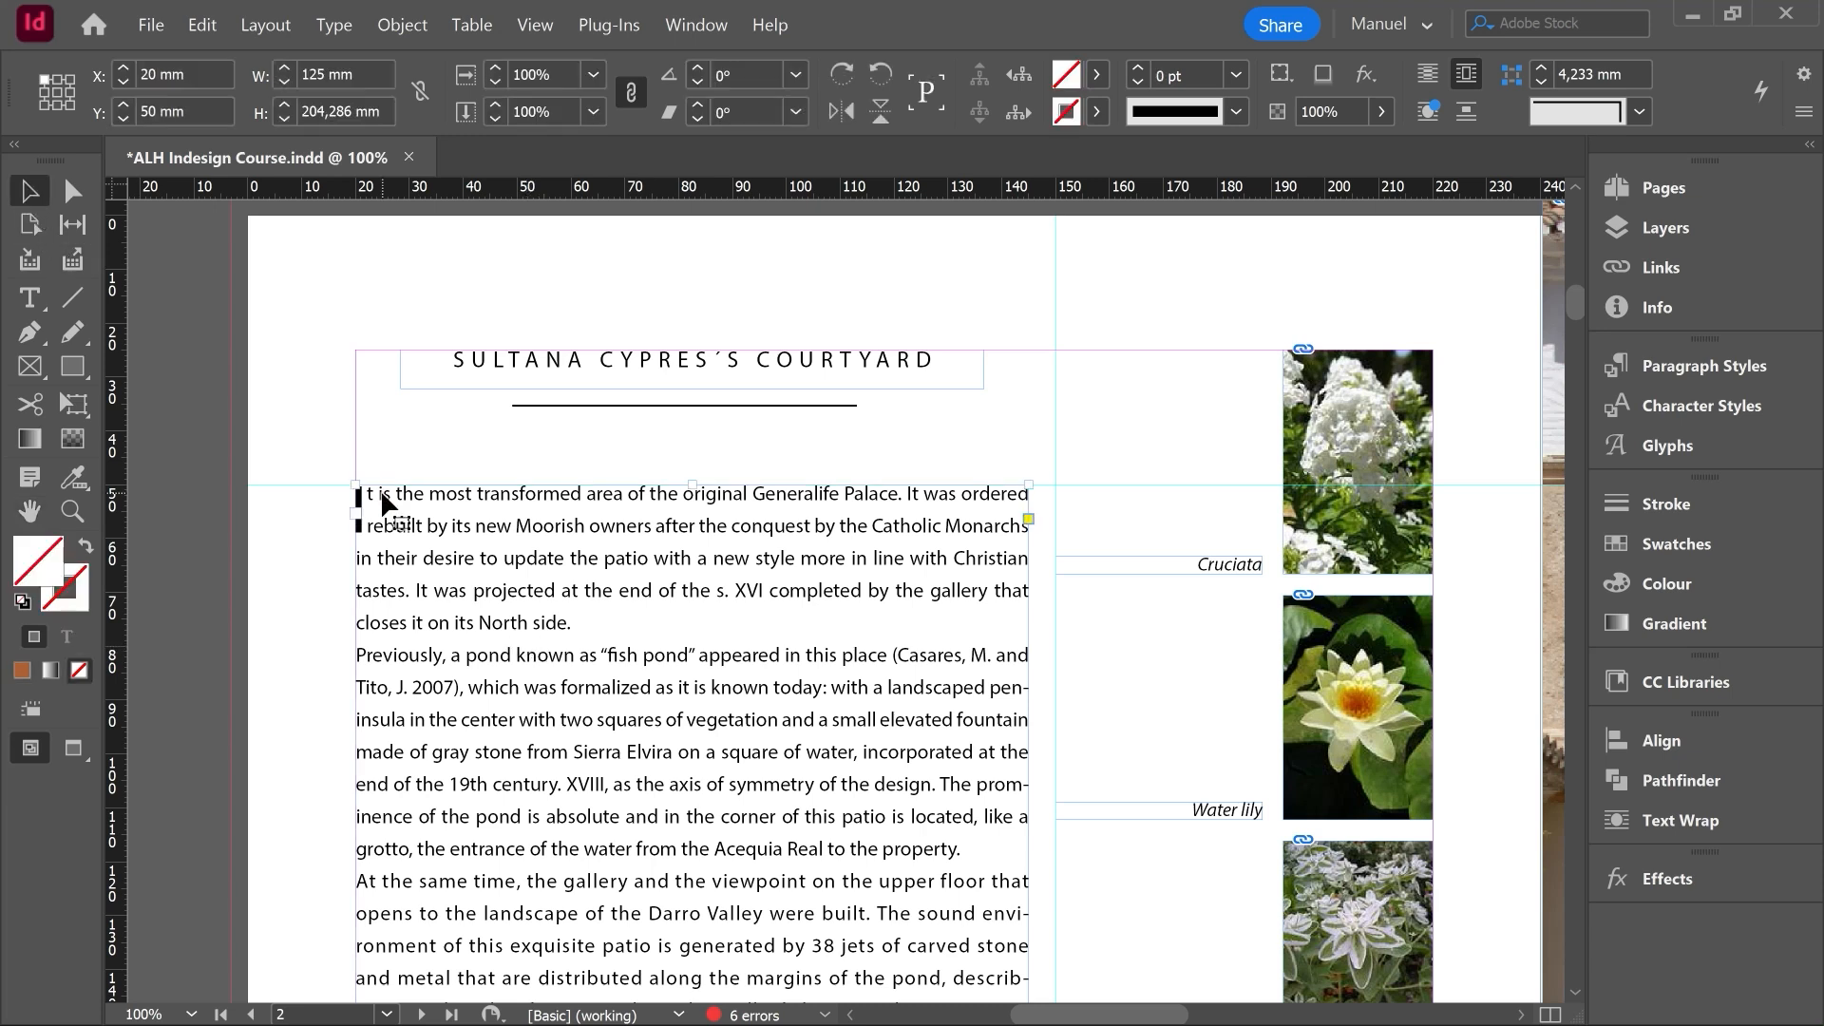
left_click(207, 26)
mouse_move(239, 705)
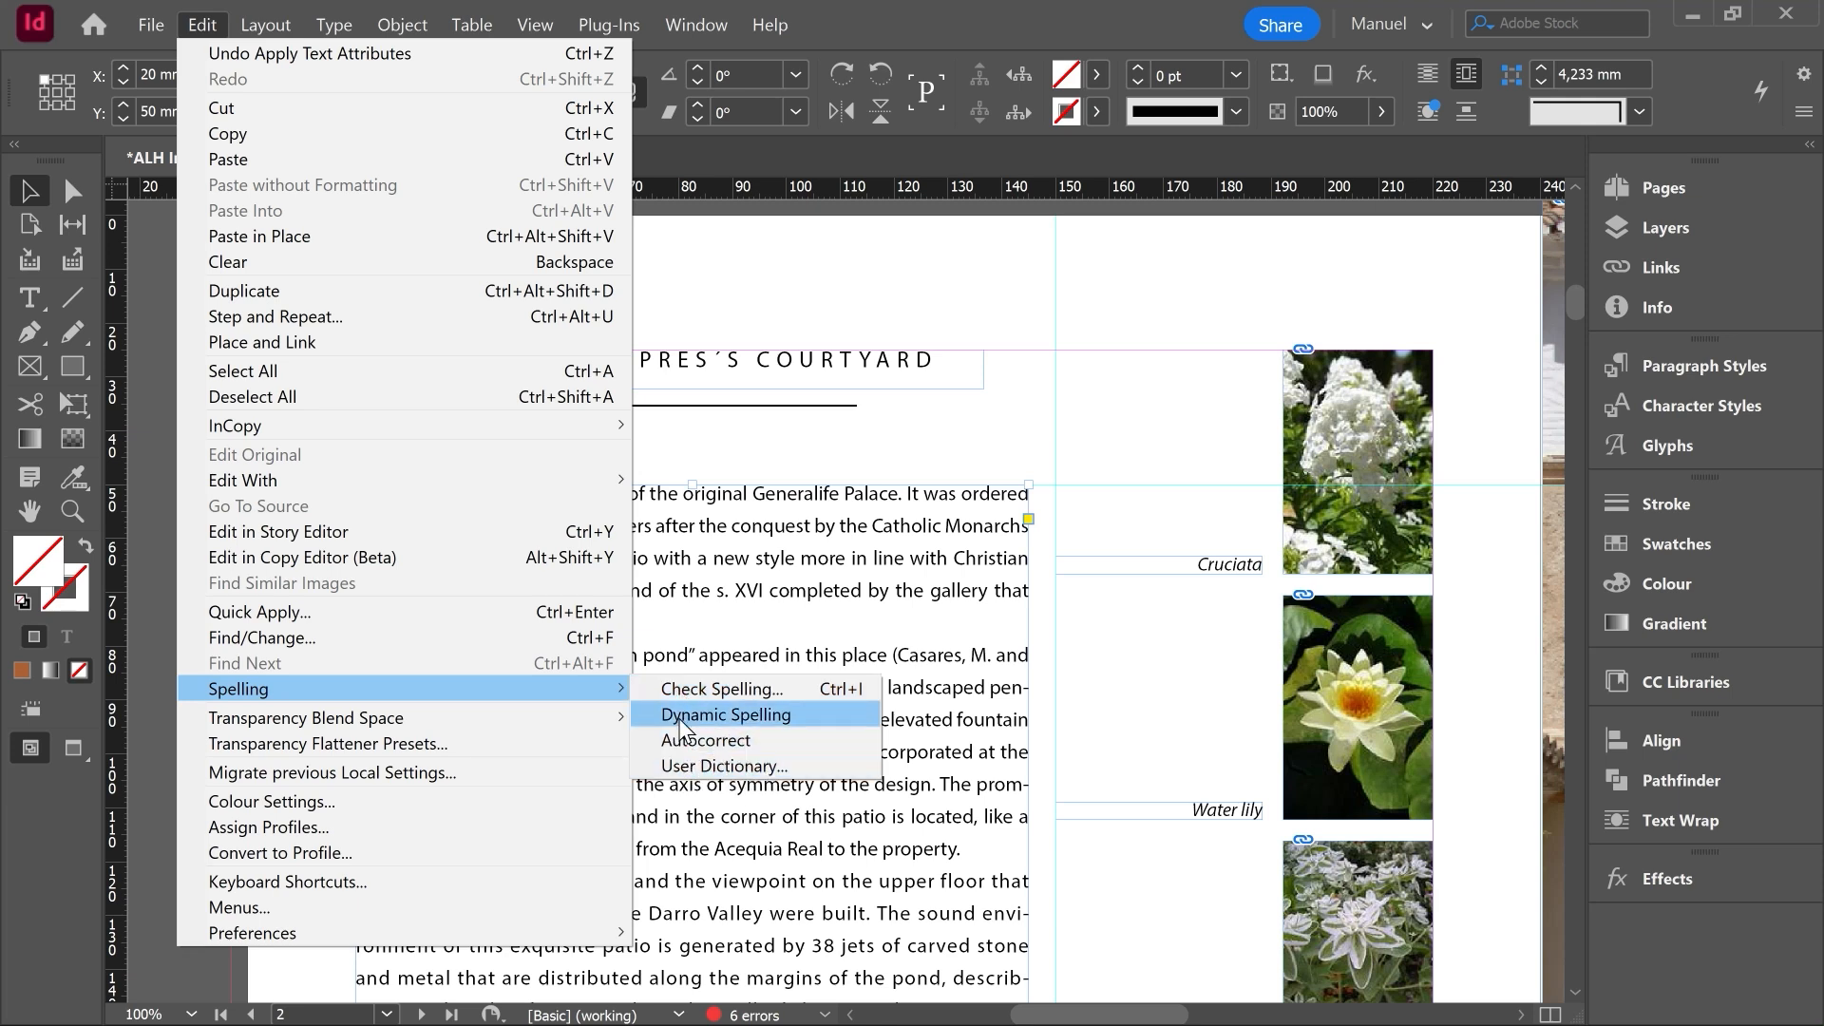
left_click(767, 698)
left_click_drag(1165, 309, 1220, 282)
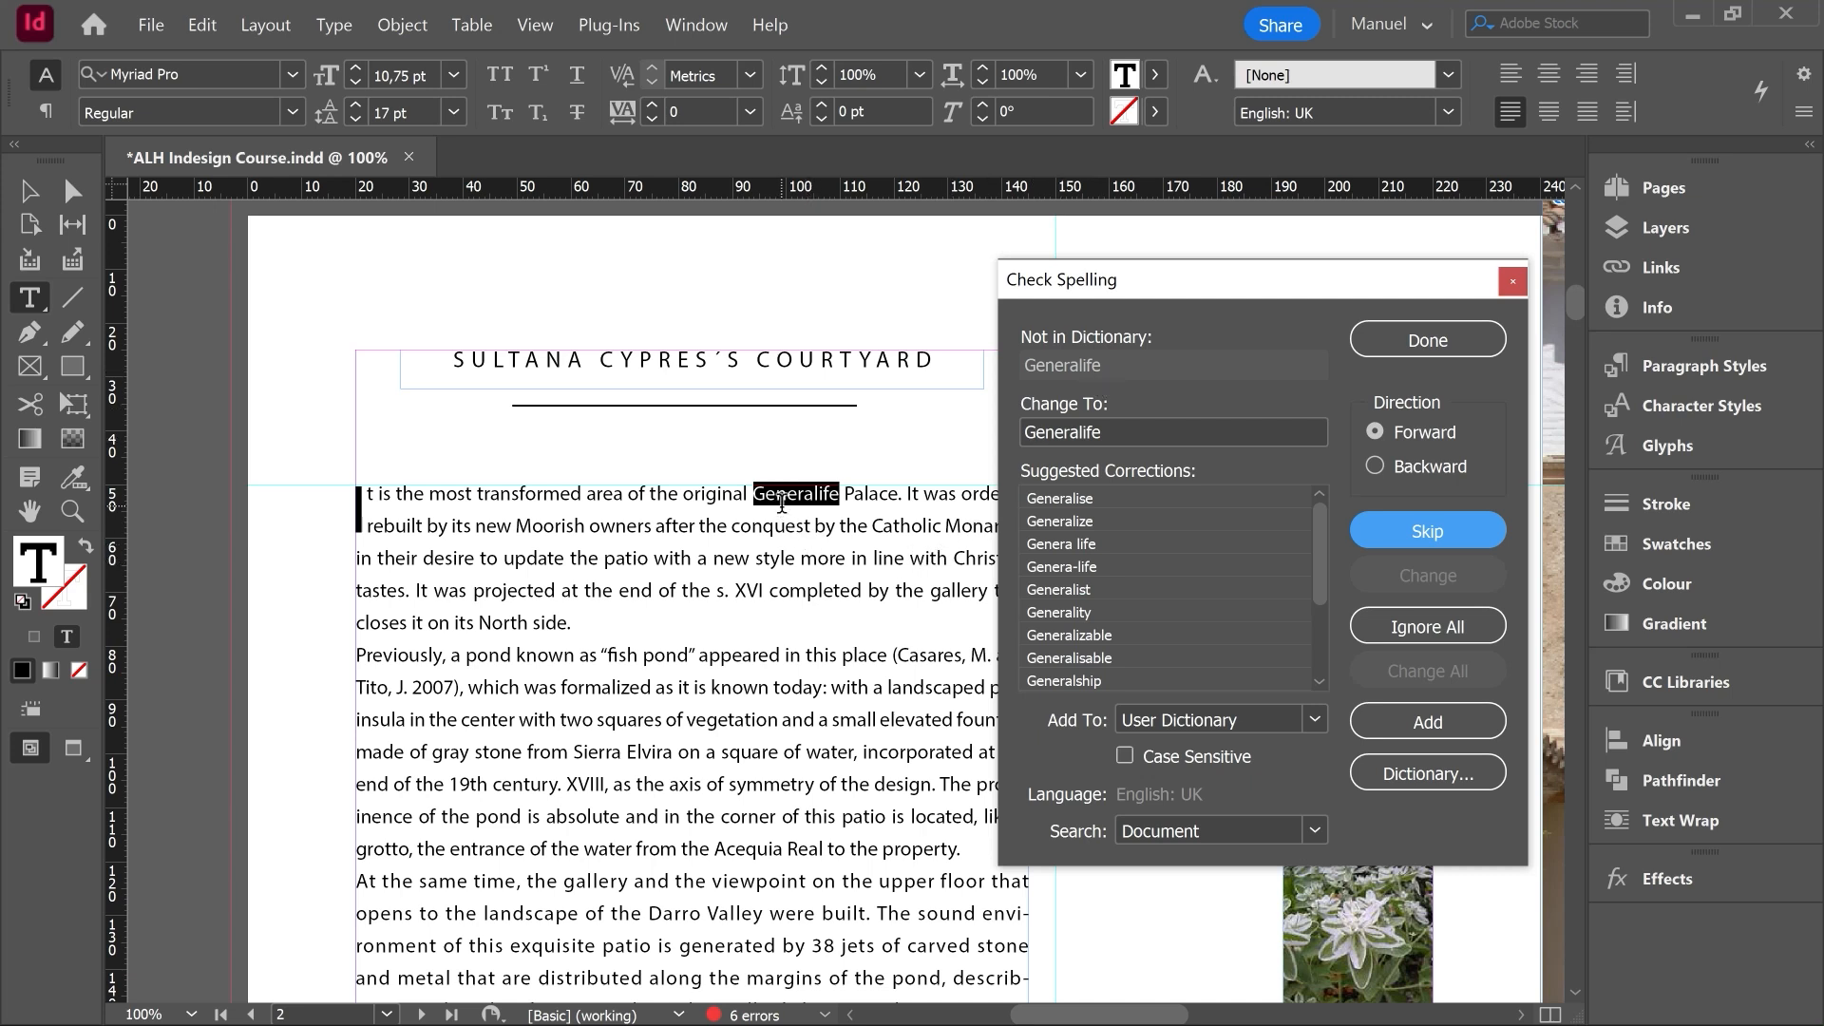
Review the suggested corrections for Generalife, the search scope options and the user dictionary's added words without changing anything.
key("alt+Tab")
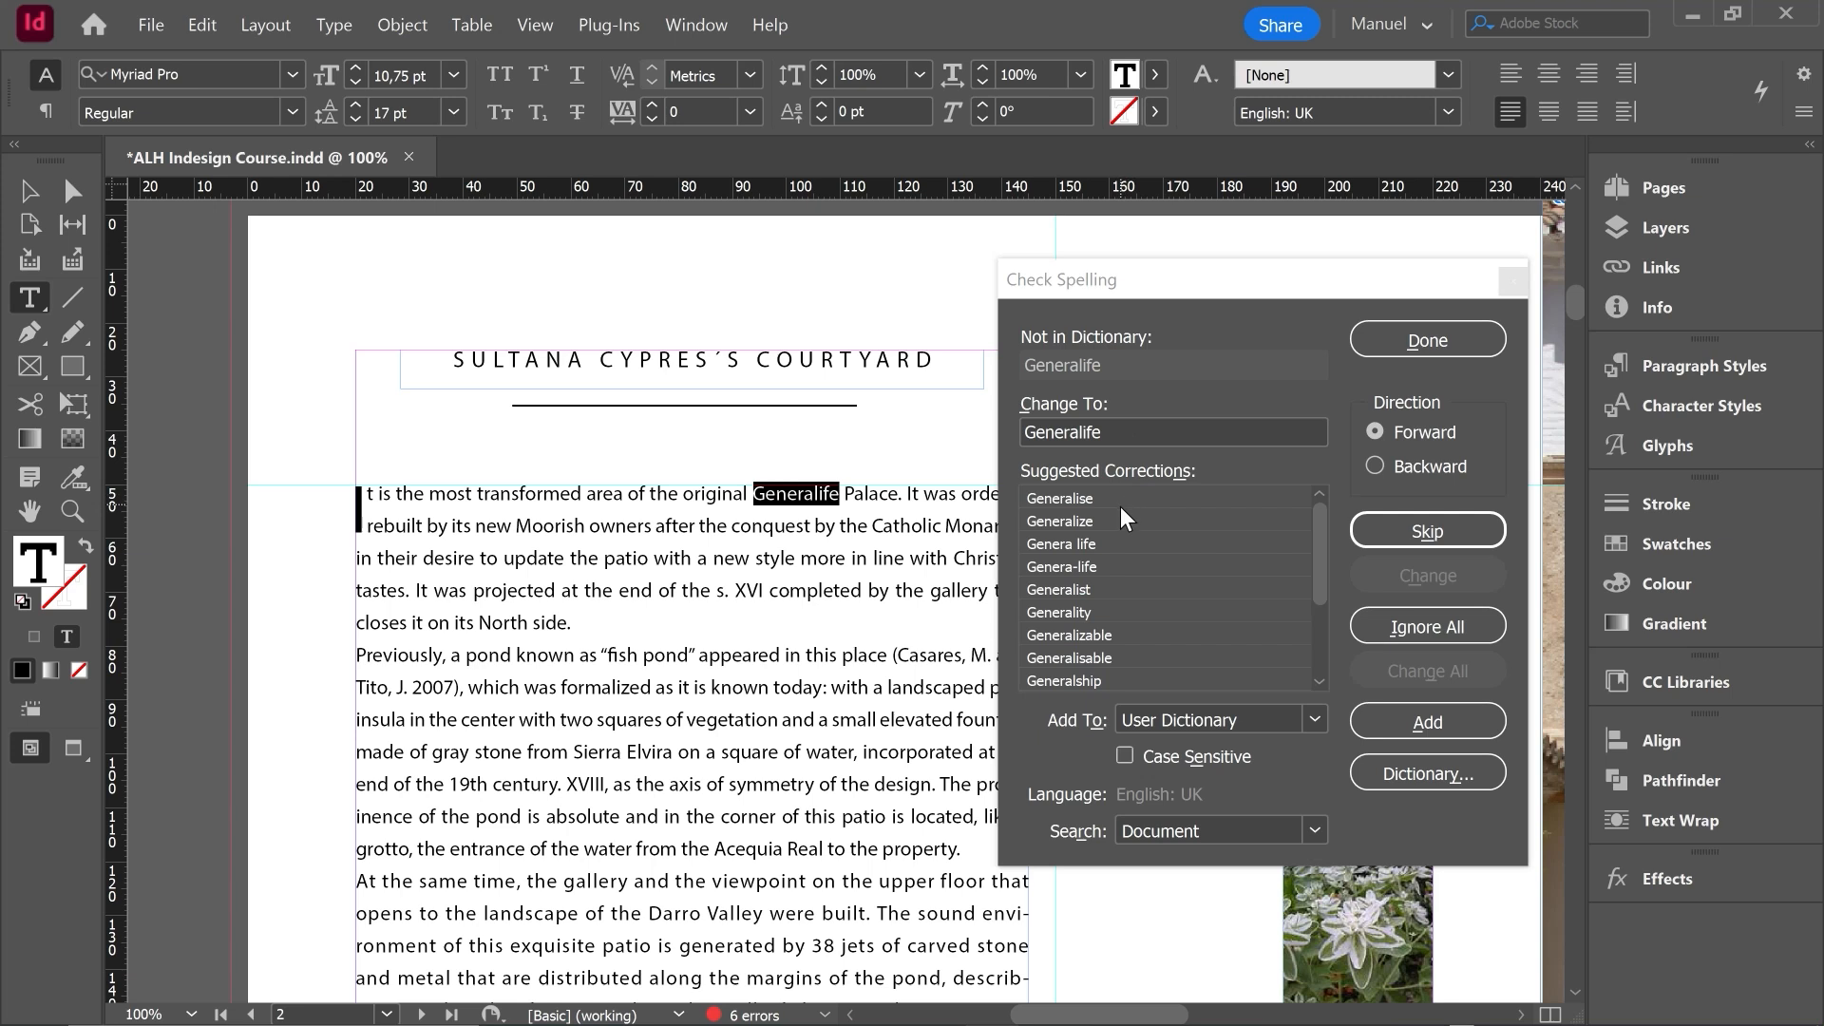
scroll(1091, 607, "down", 1)
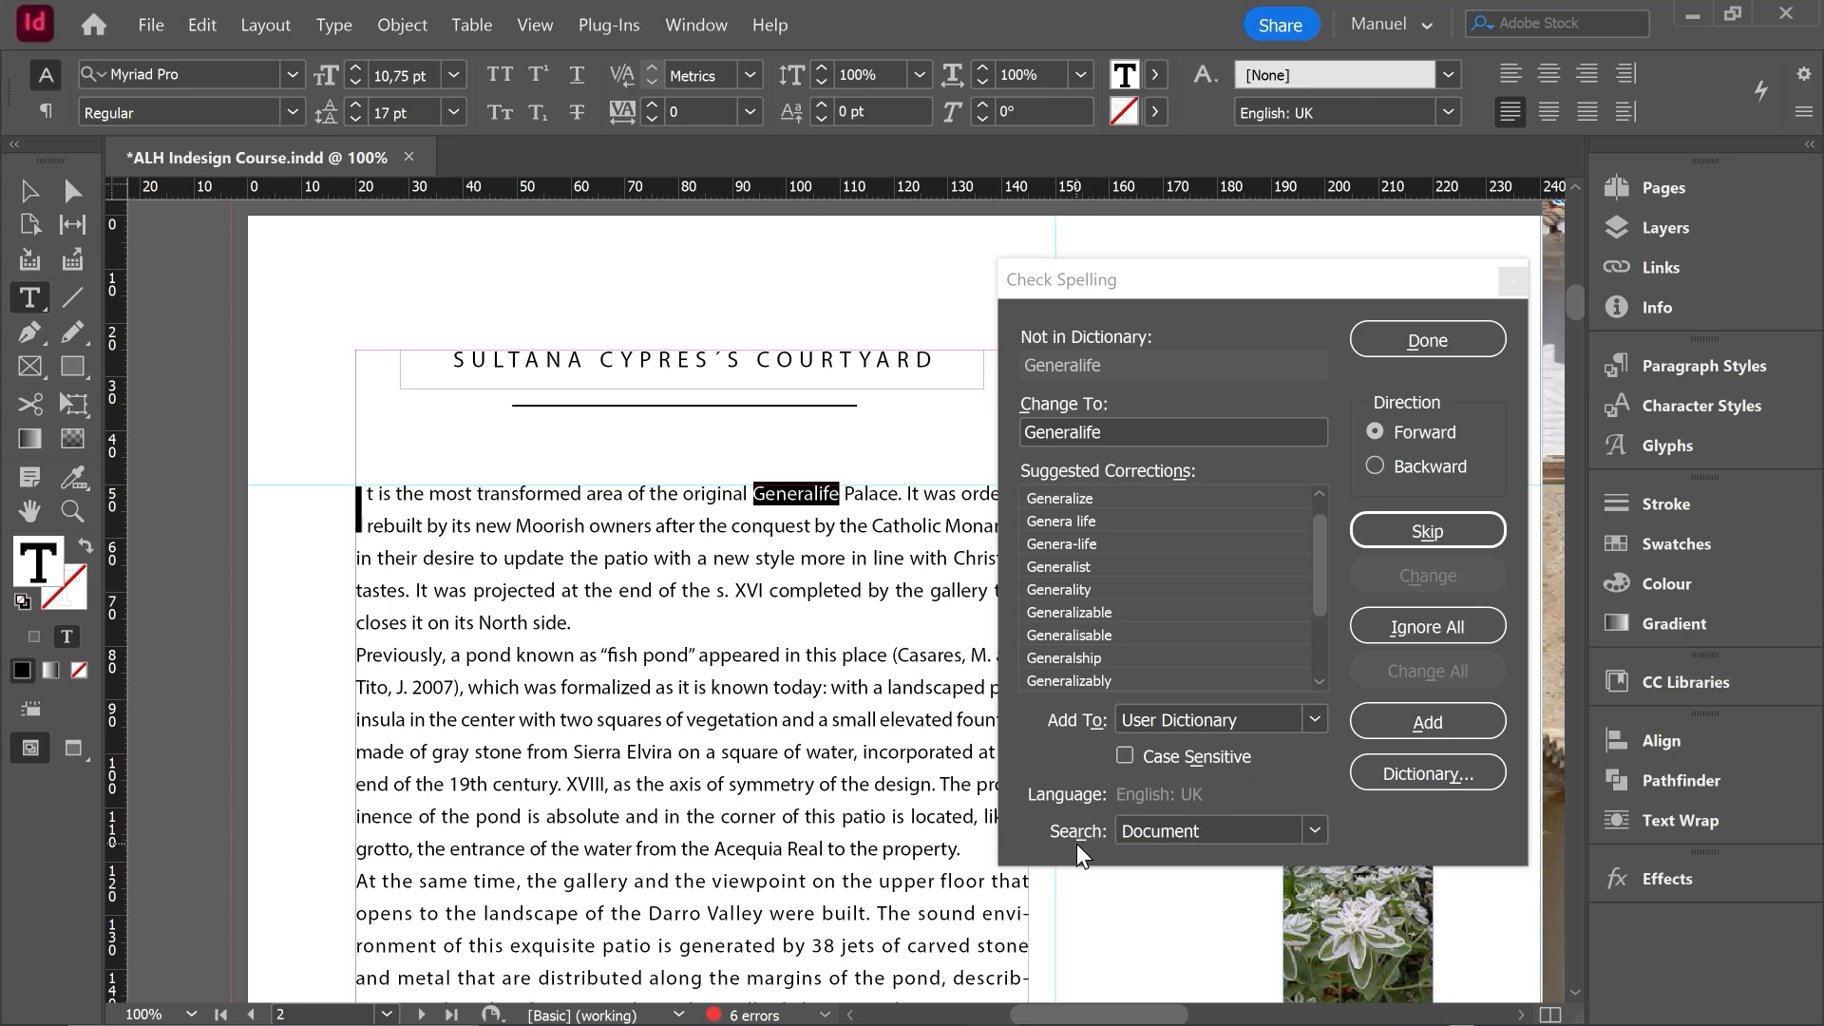
left_click(1315, 830)
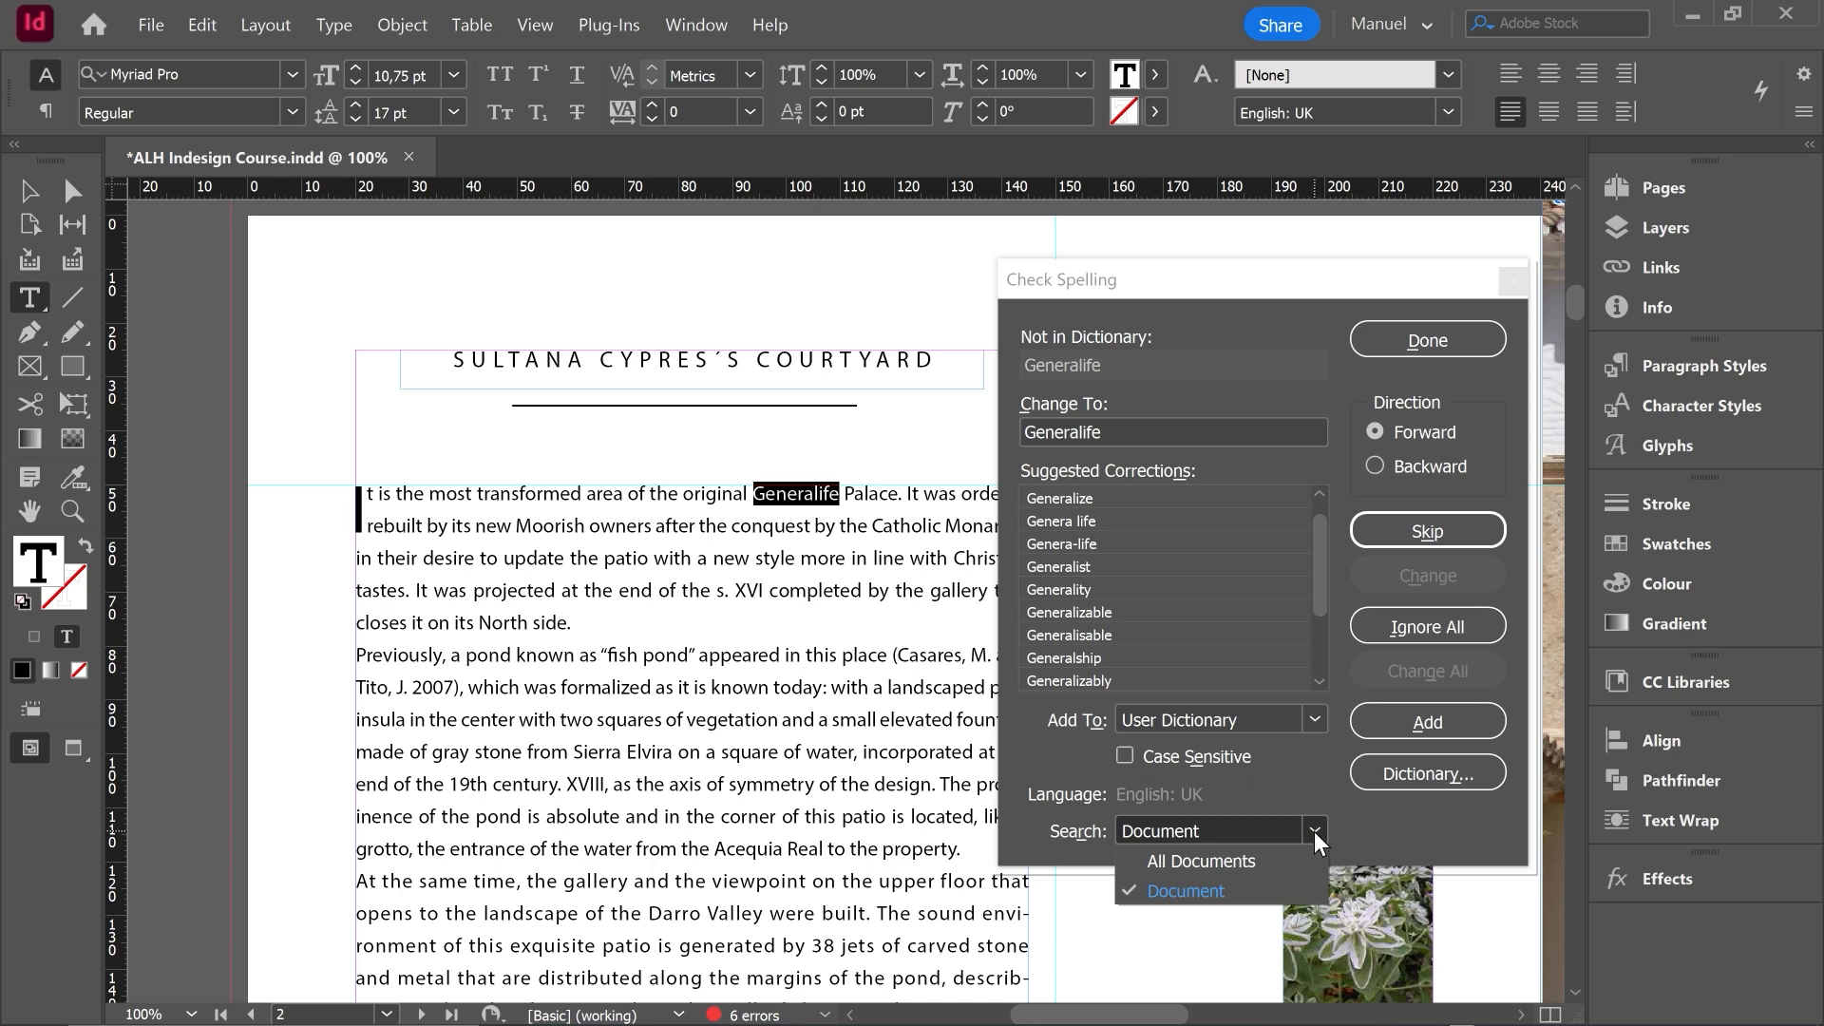
left_click(1302, 829)
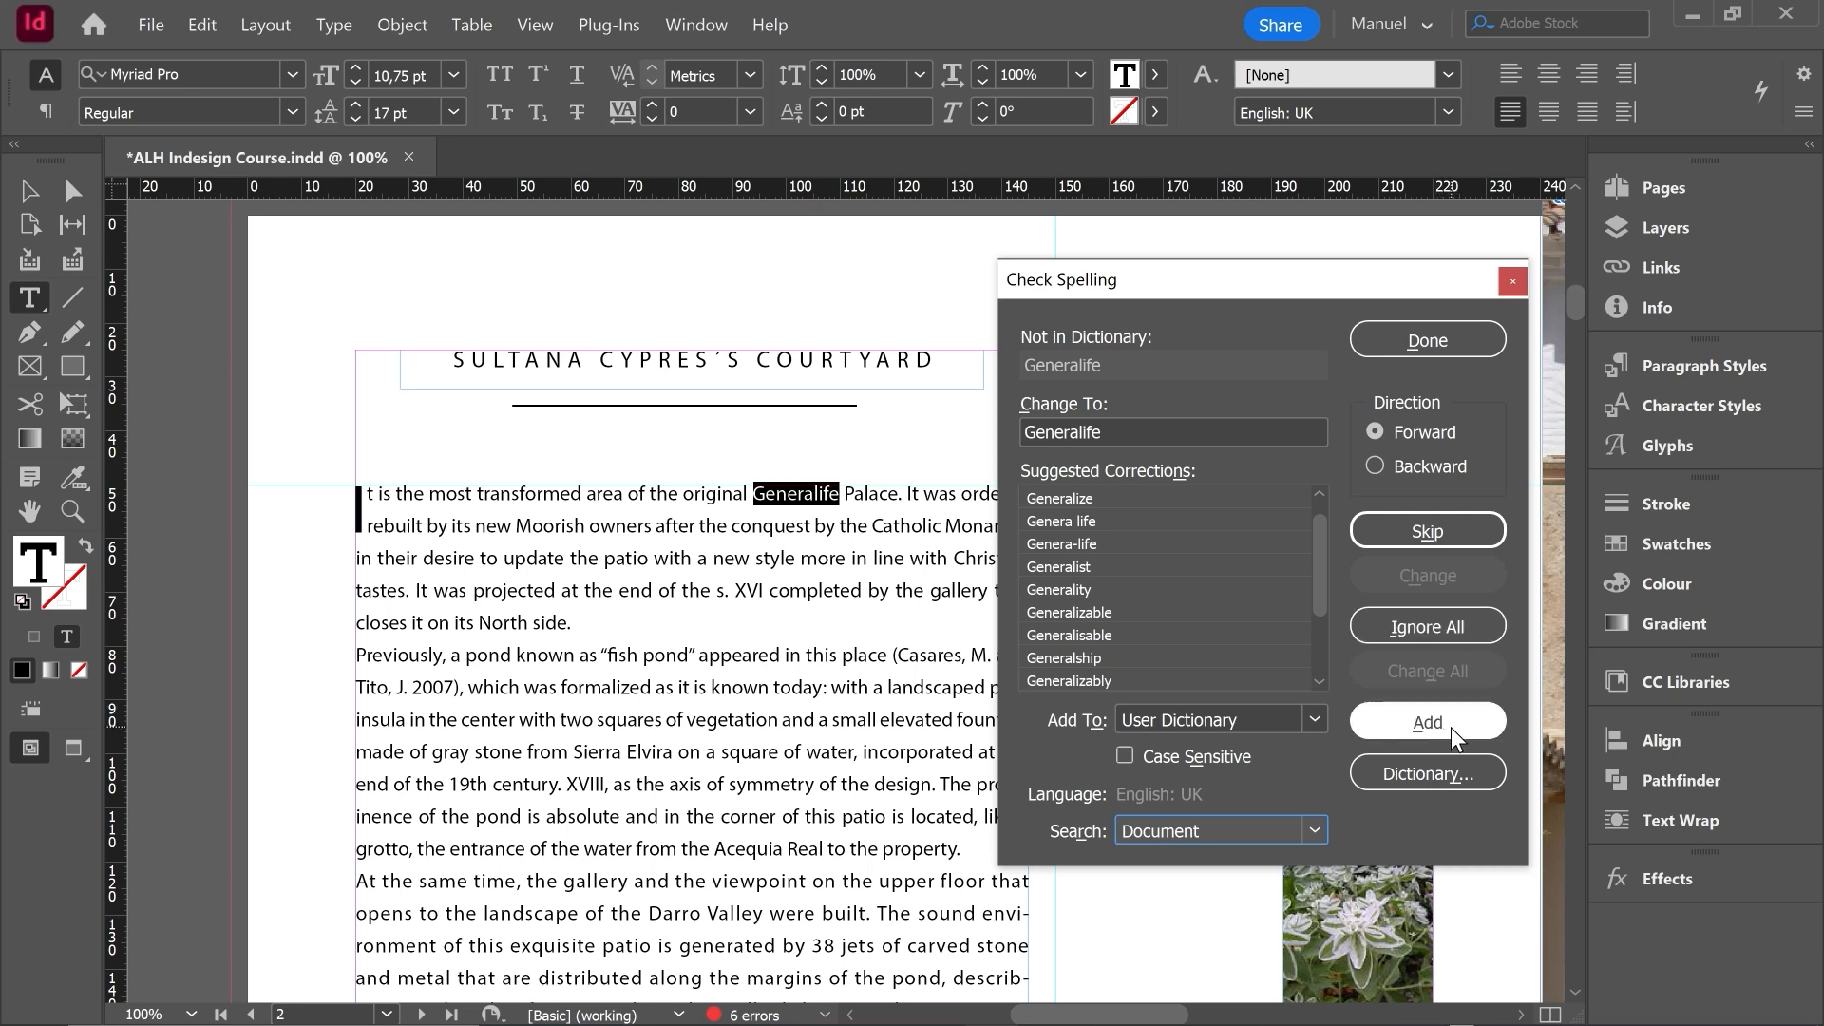
left_click(1445, 775)
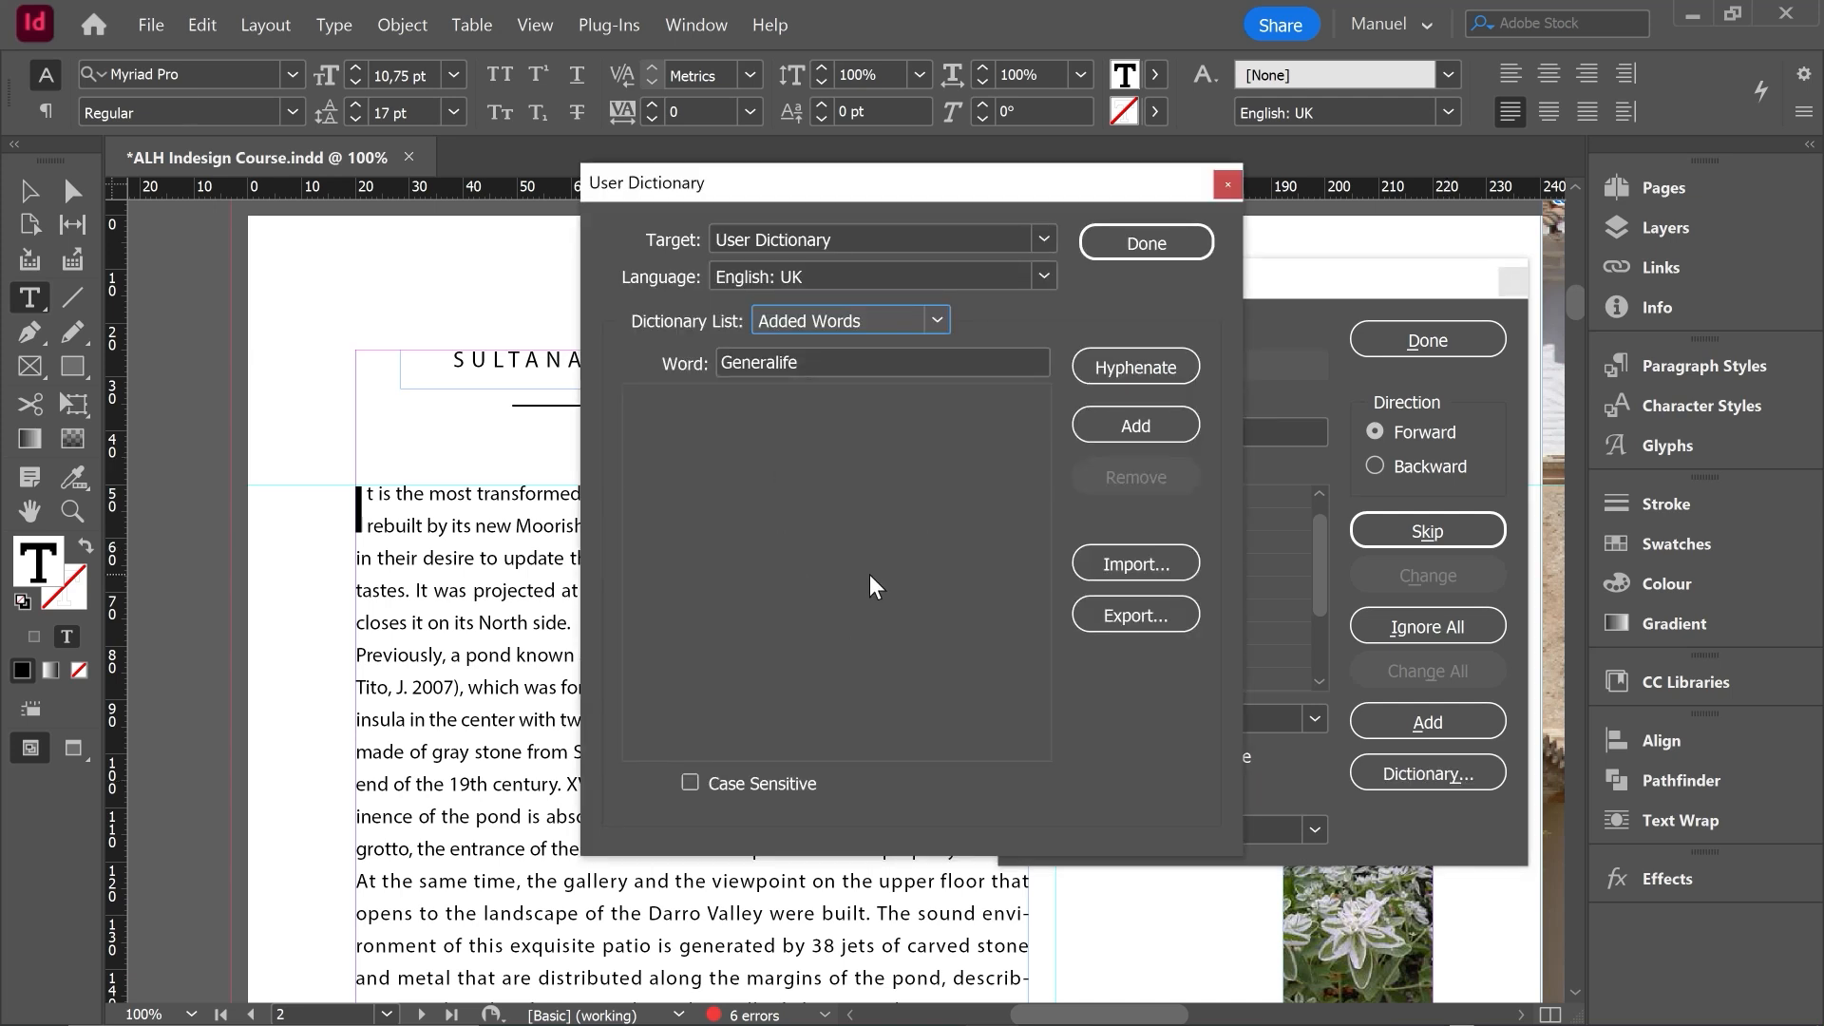
key("Escape")
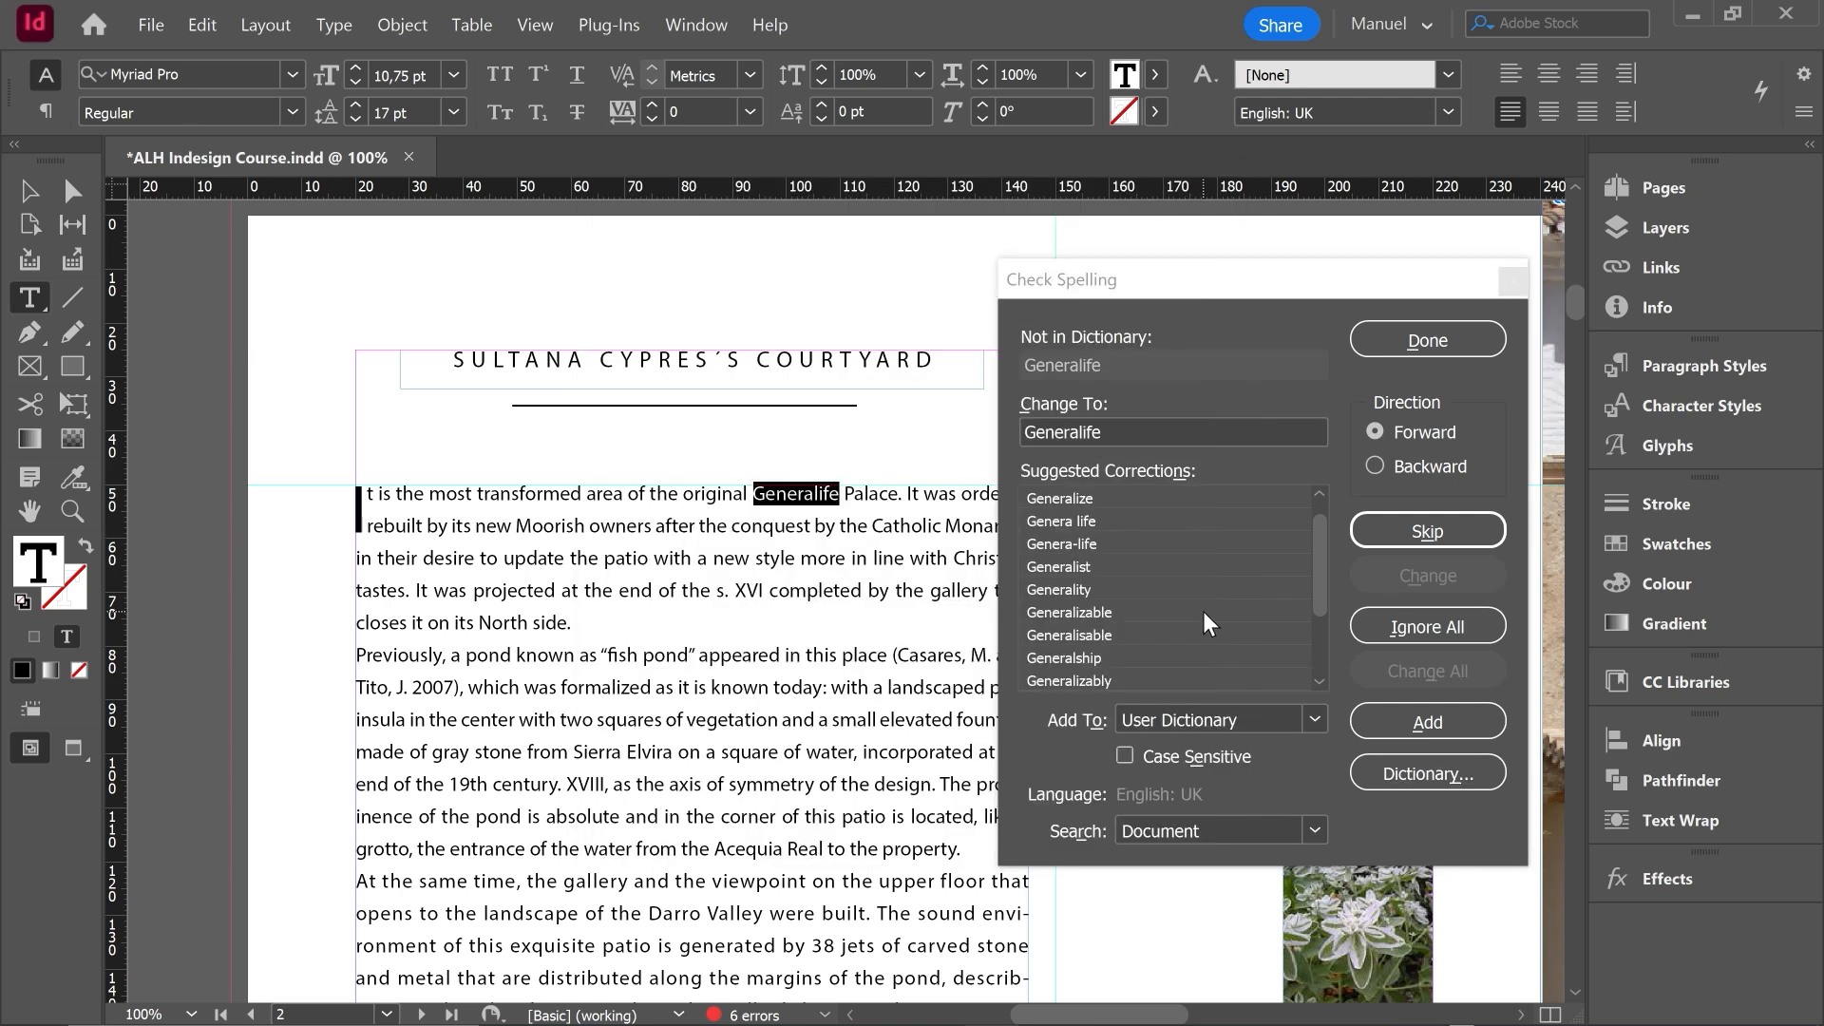
Ignore all instances of Generalife and the cited author's surname, and skip the suggestion to capitalise "and".
left_click(1430, 635)
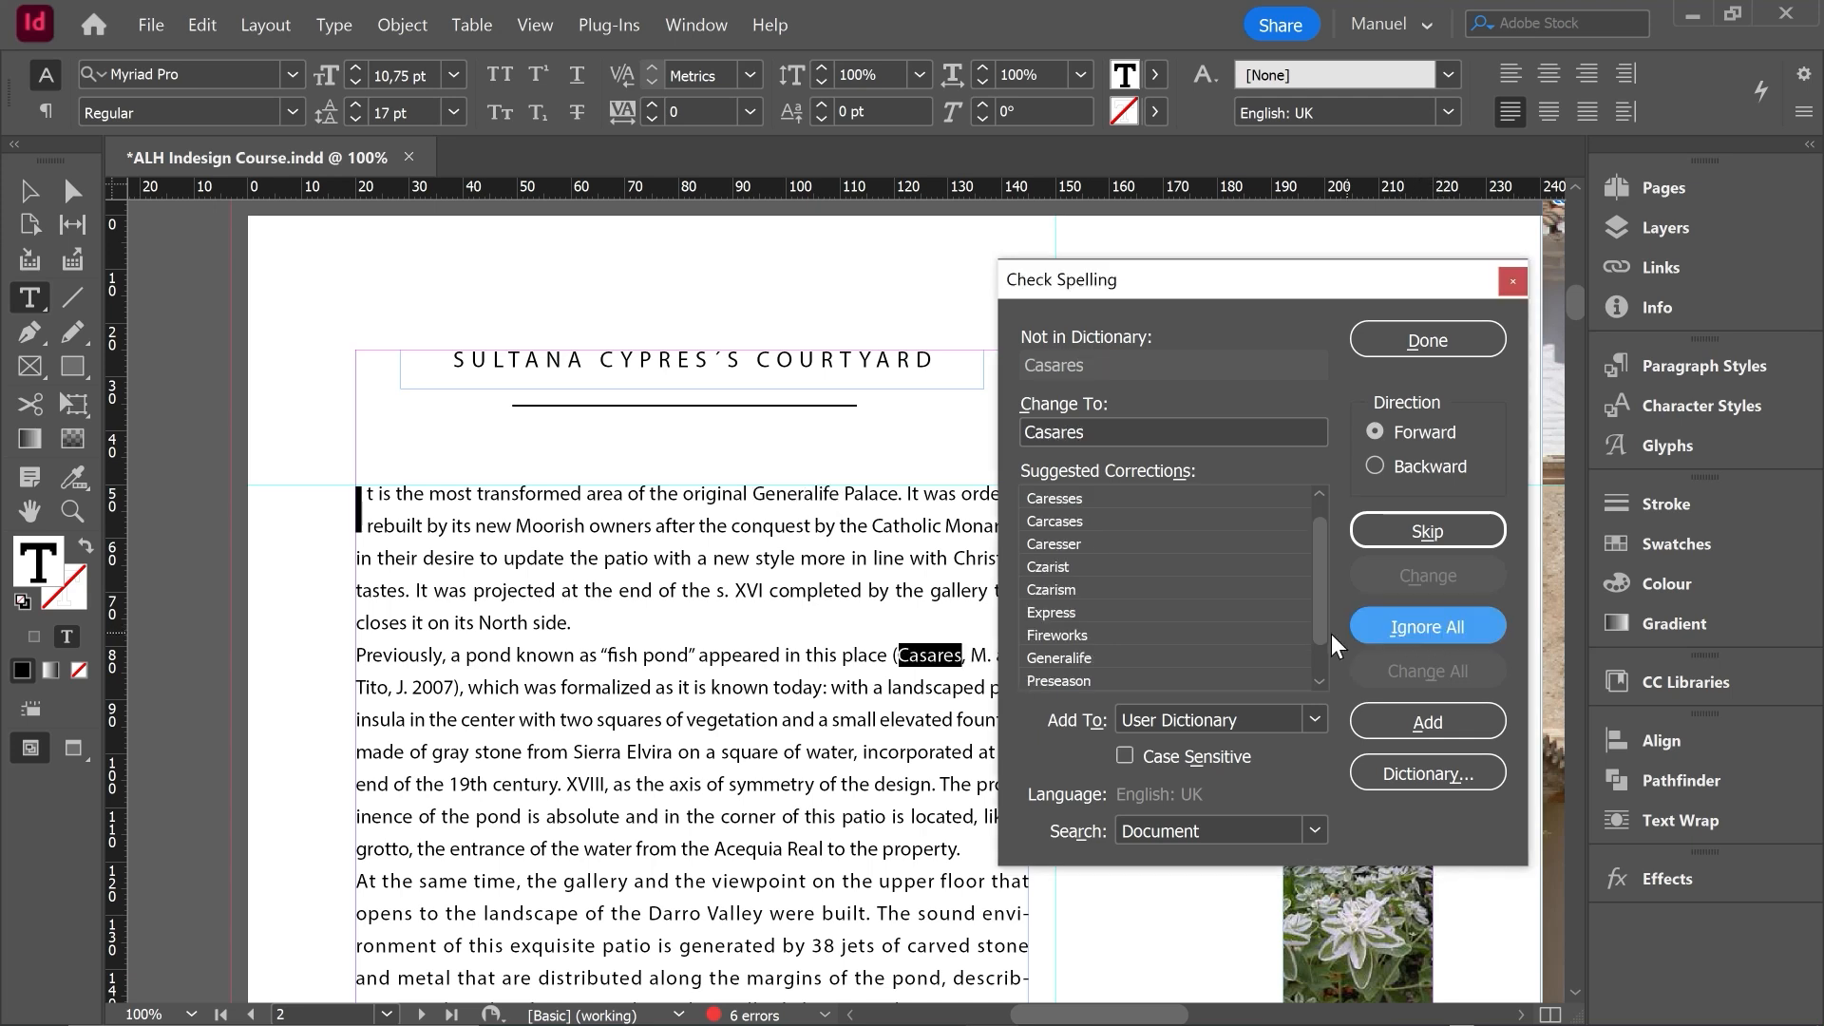
left_click(1392, 642)
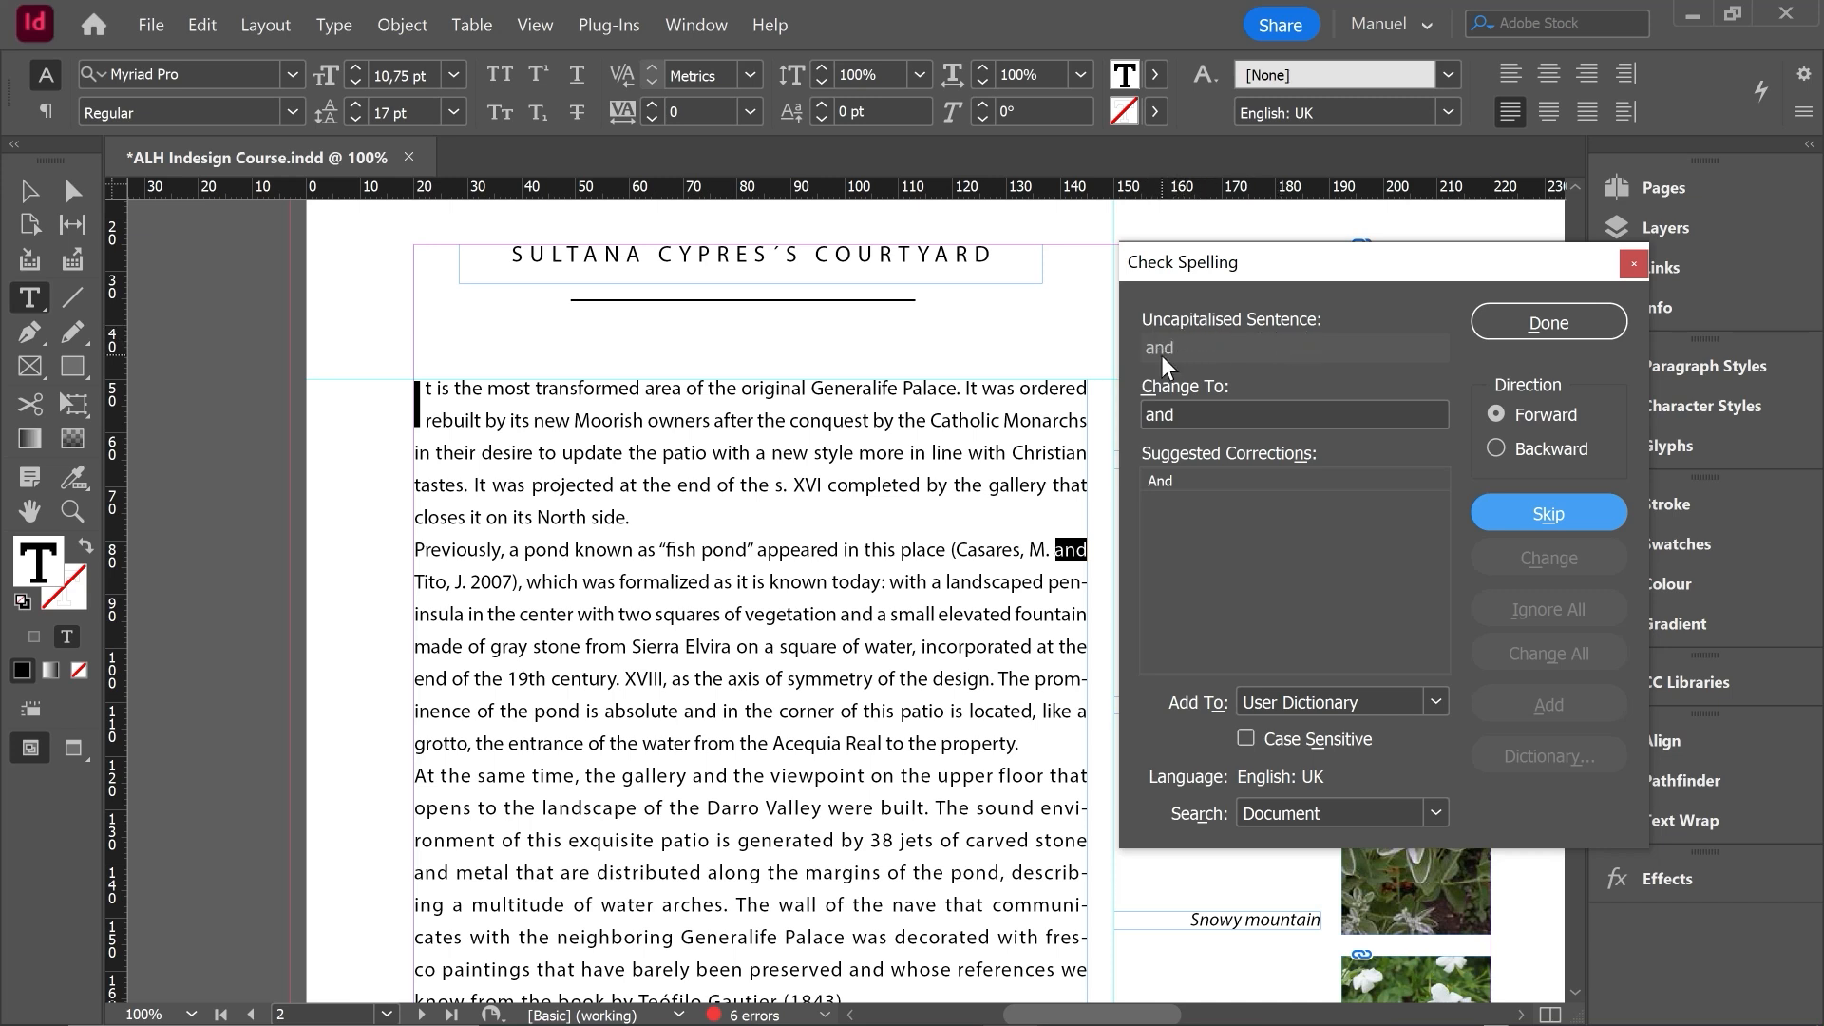
left_click(1162, 481)
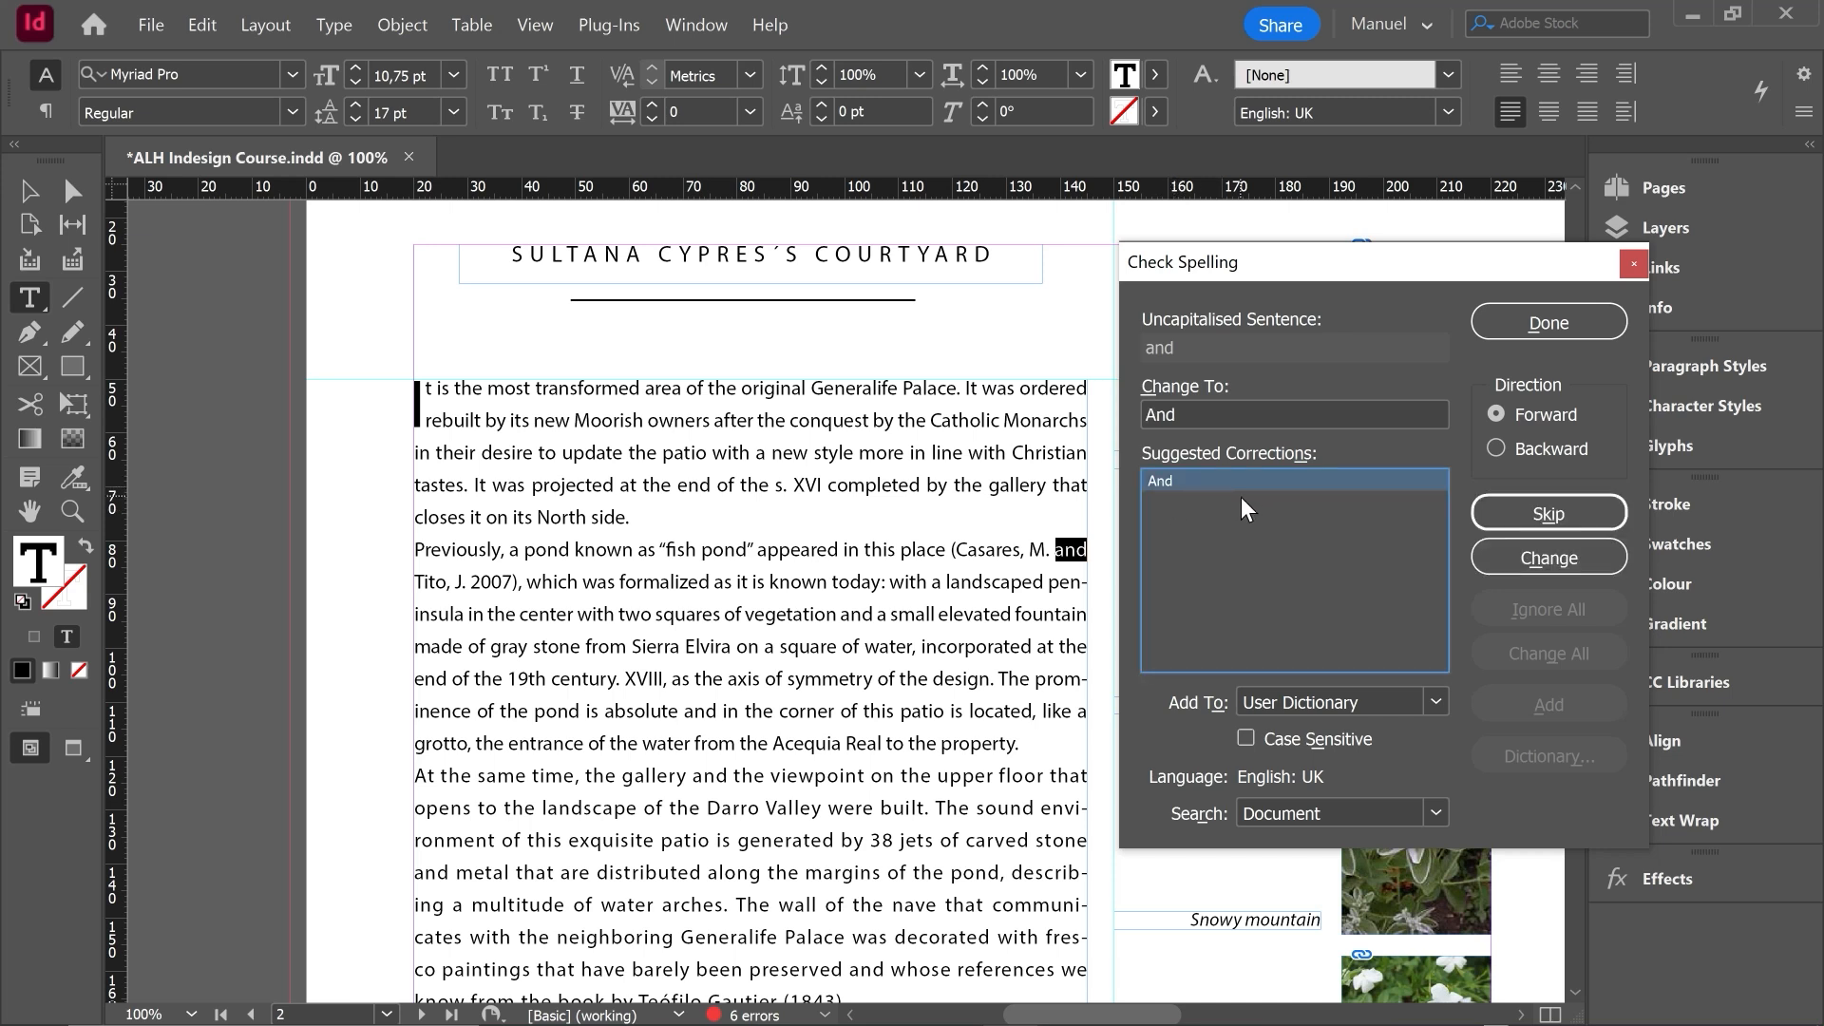
left_click(1533, 515)
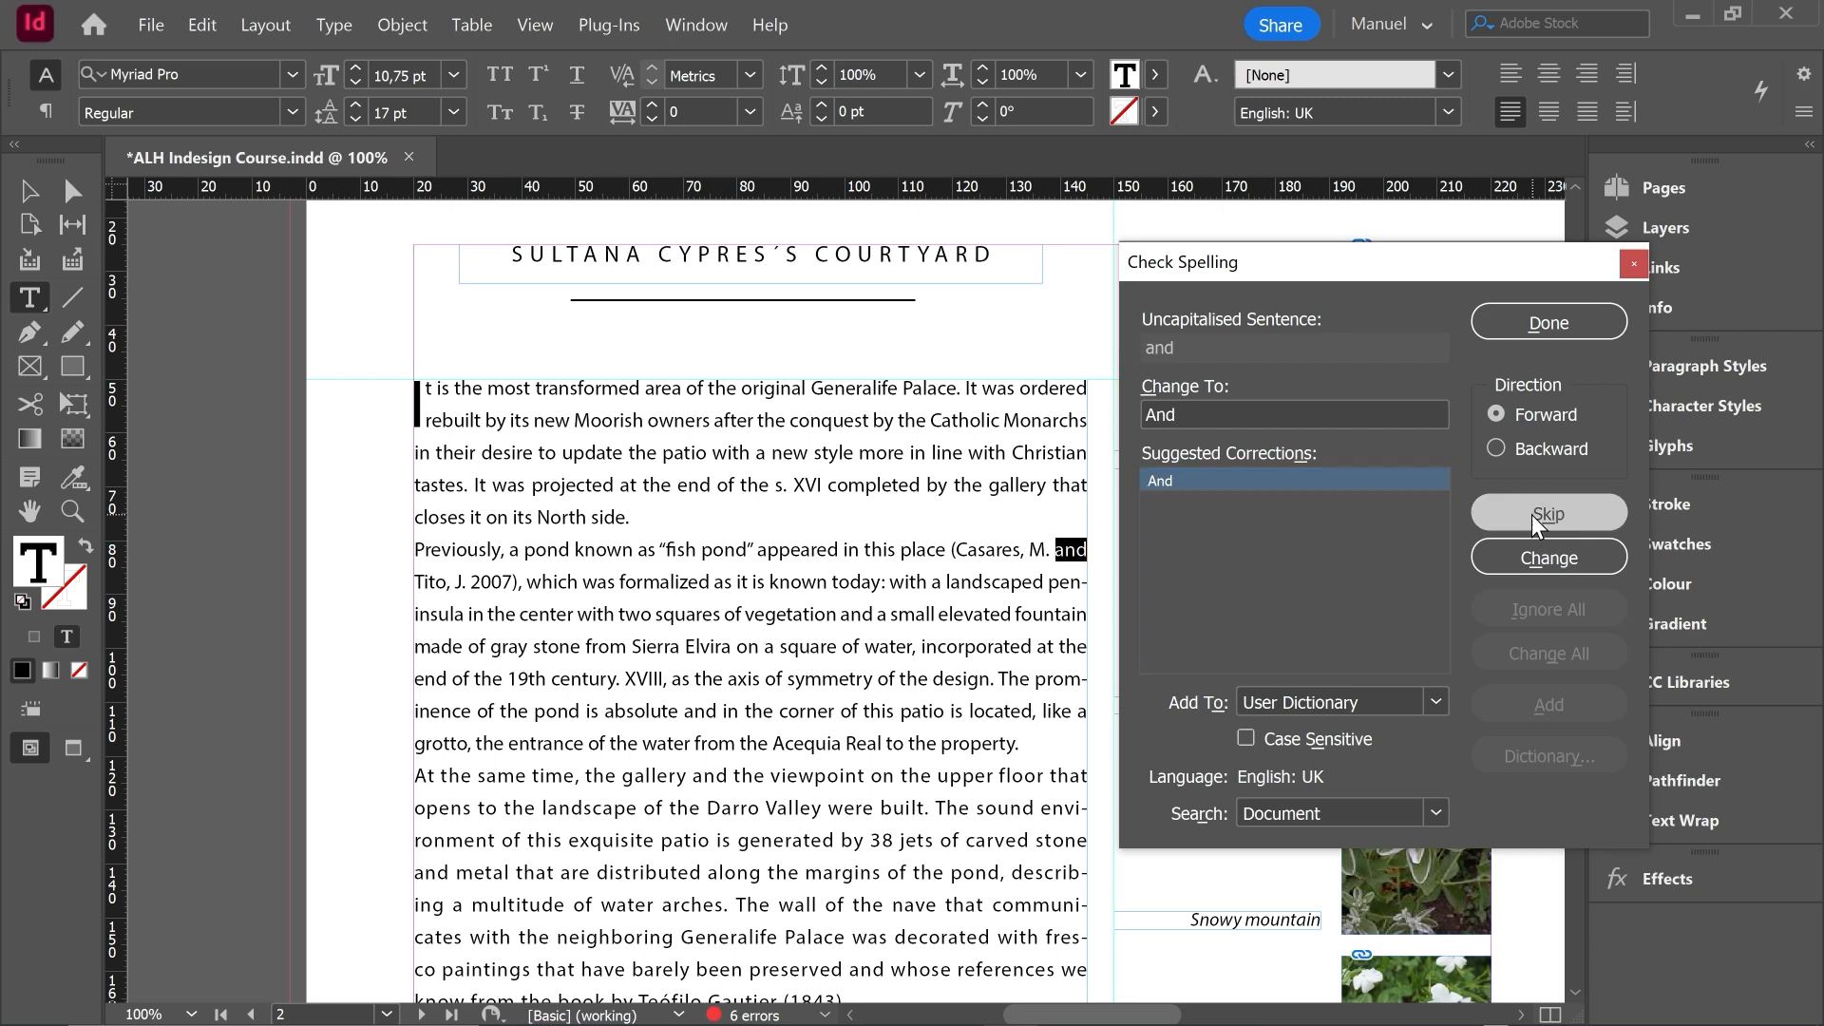
key("Return")
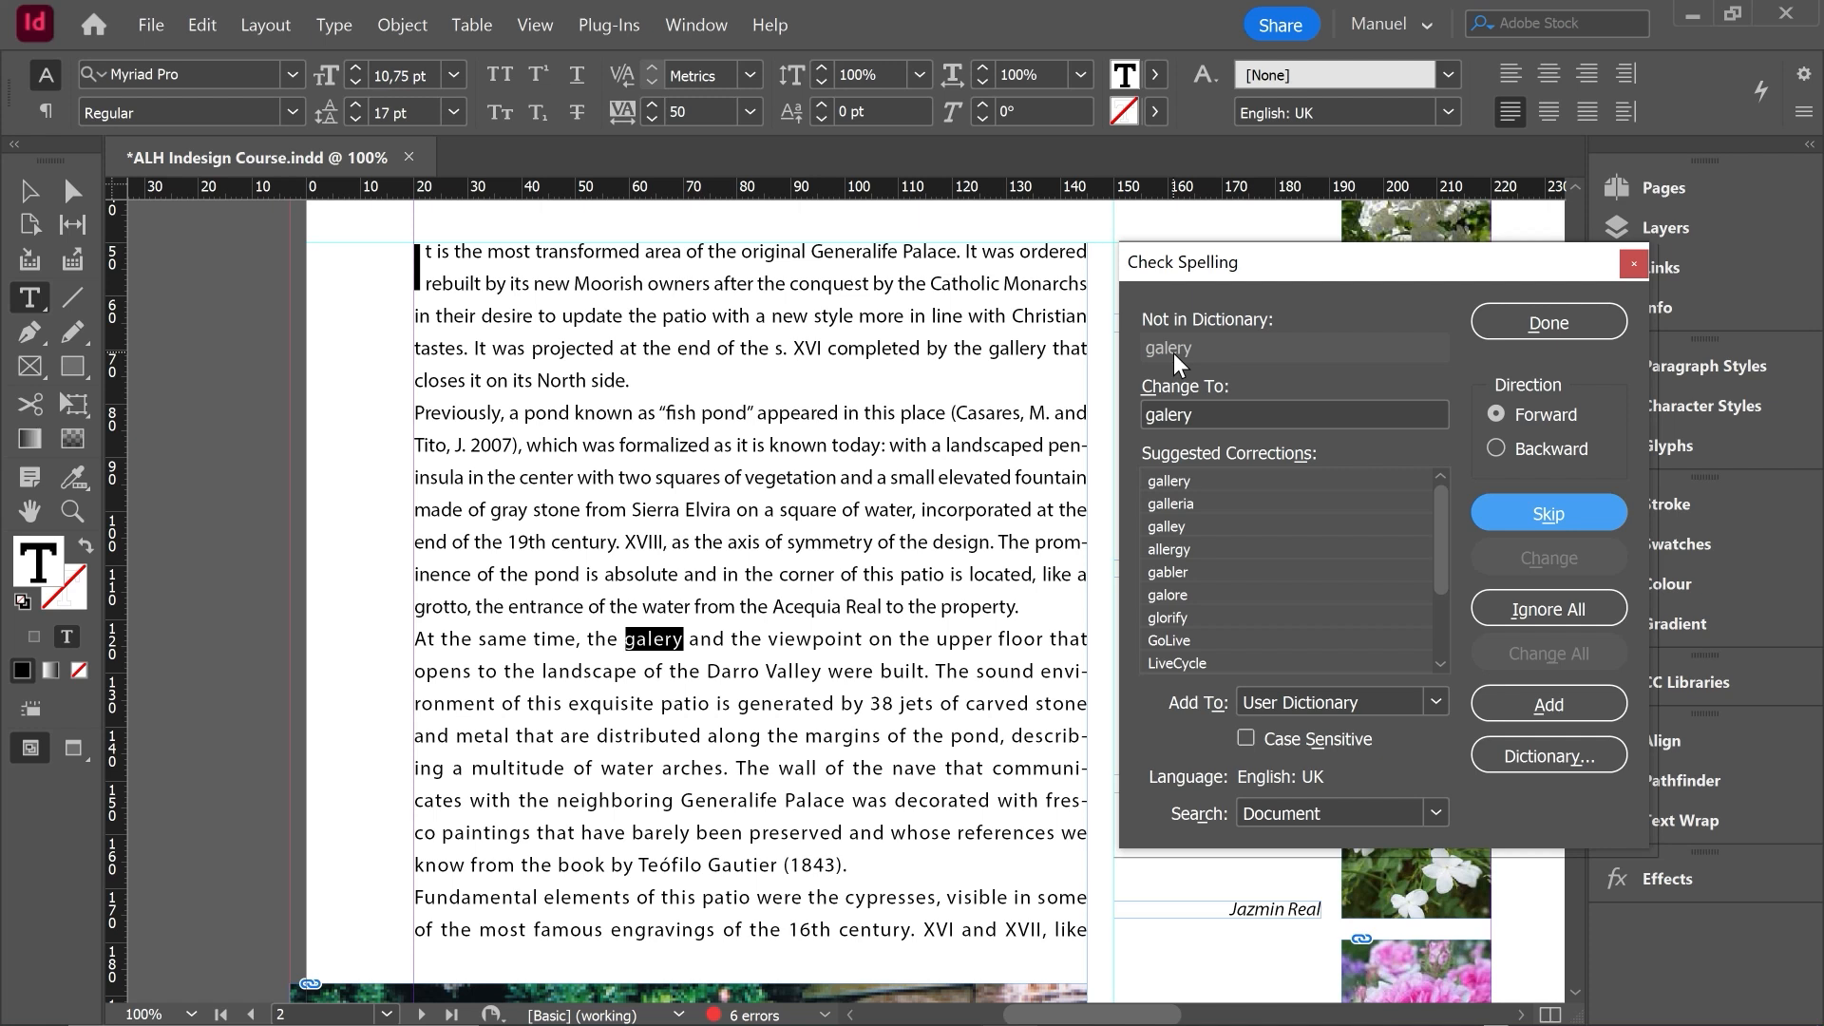
Replace the misspelled word "galery" with the suggestion "gallery" and finish the spell check.
left_click(1177, 482)
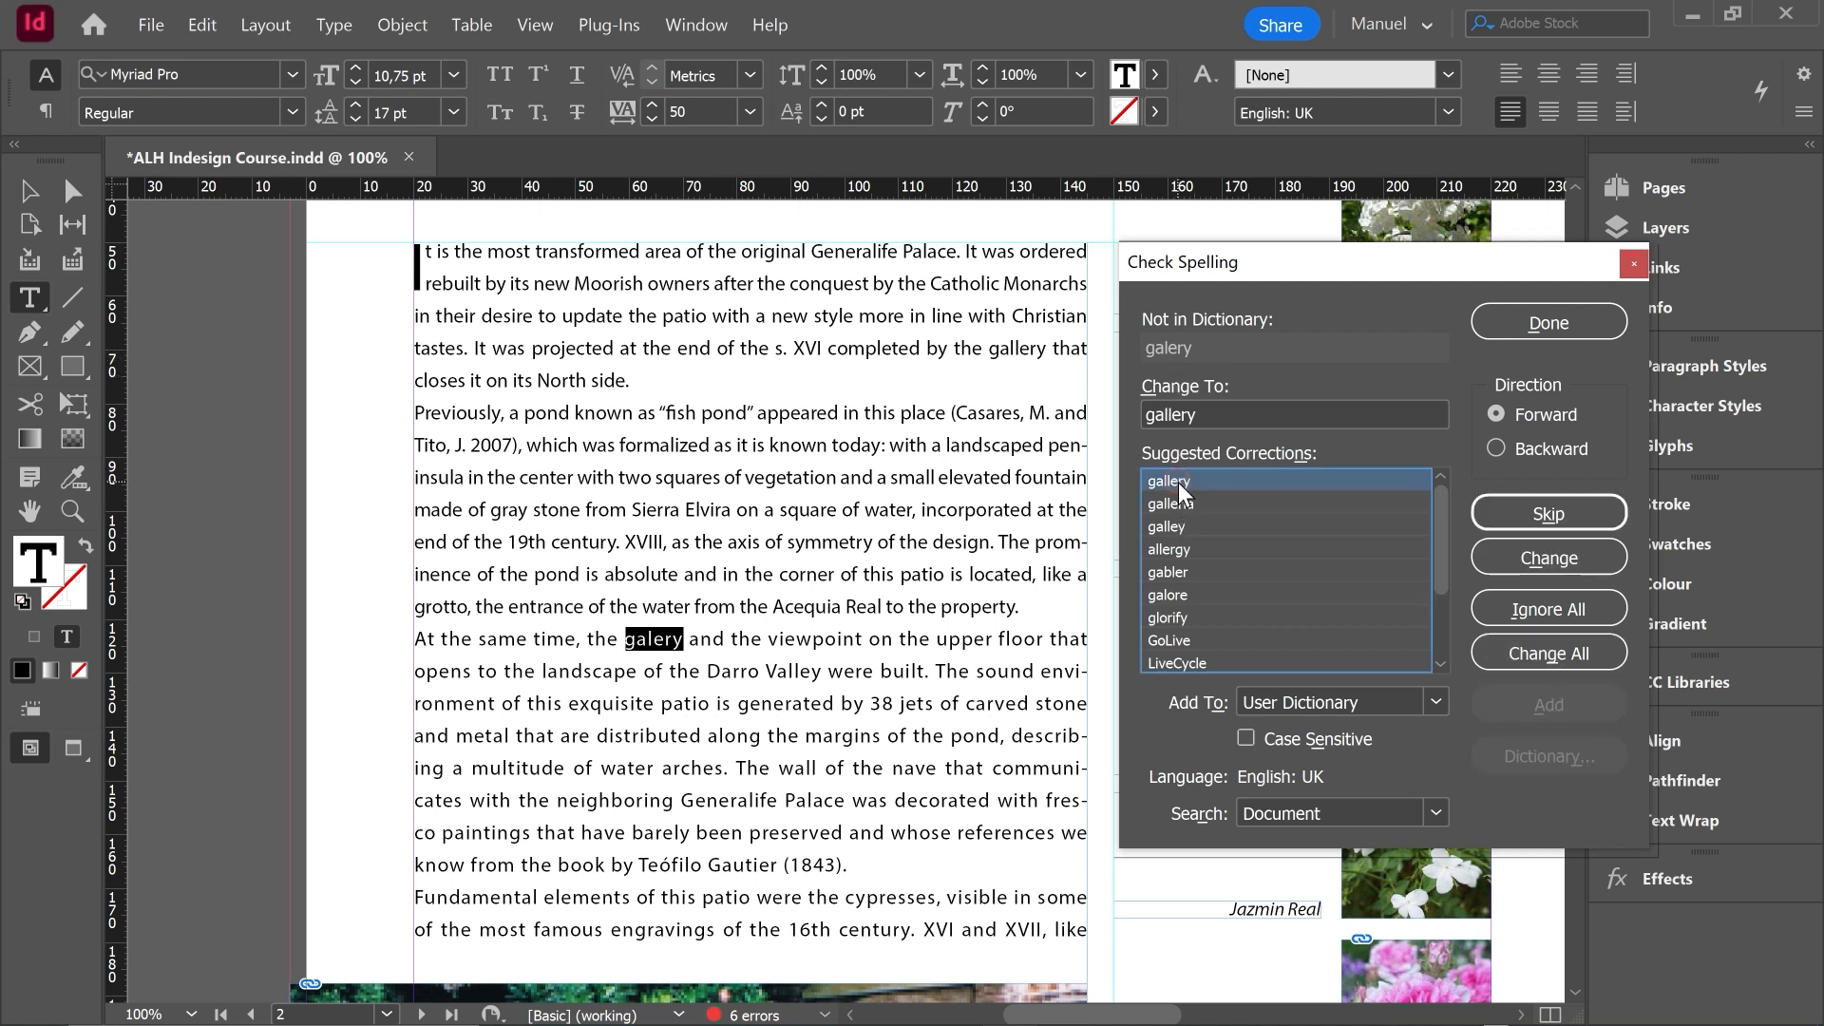
left_click(1558, 556)
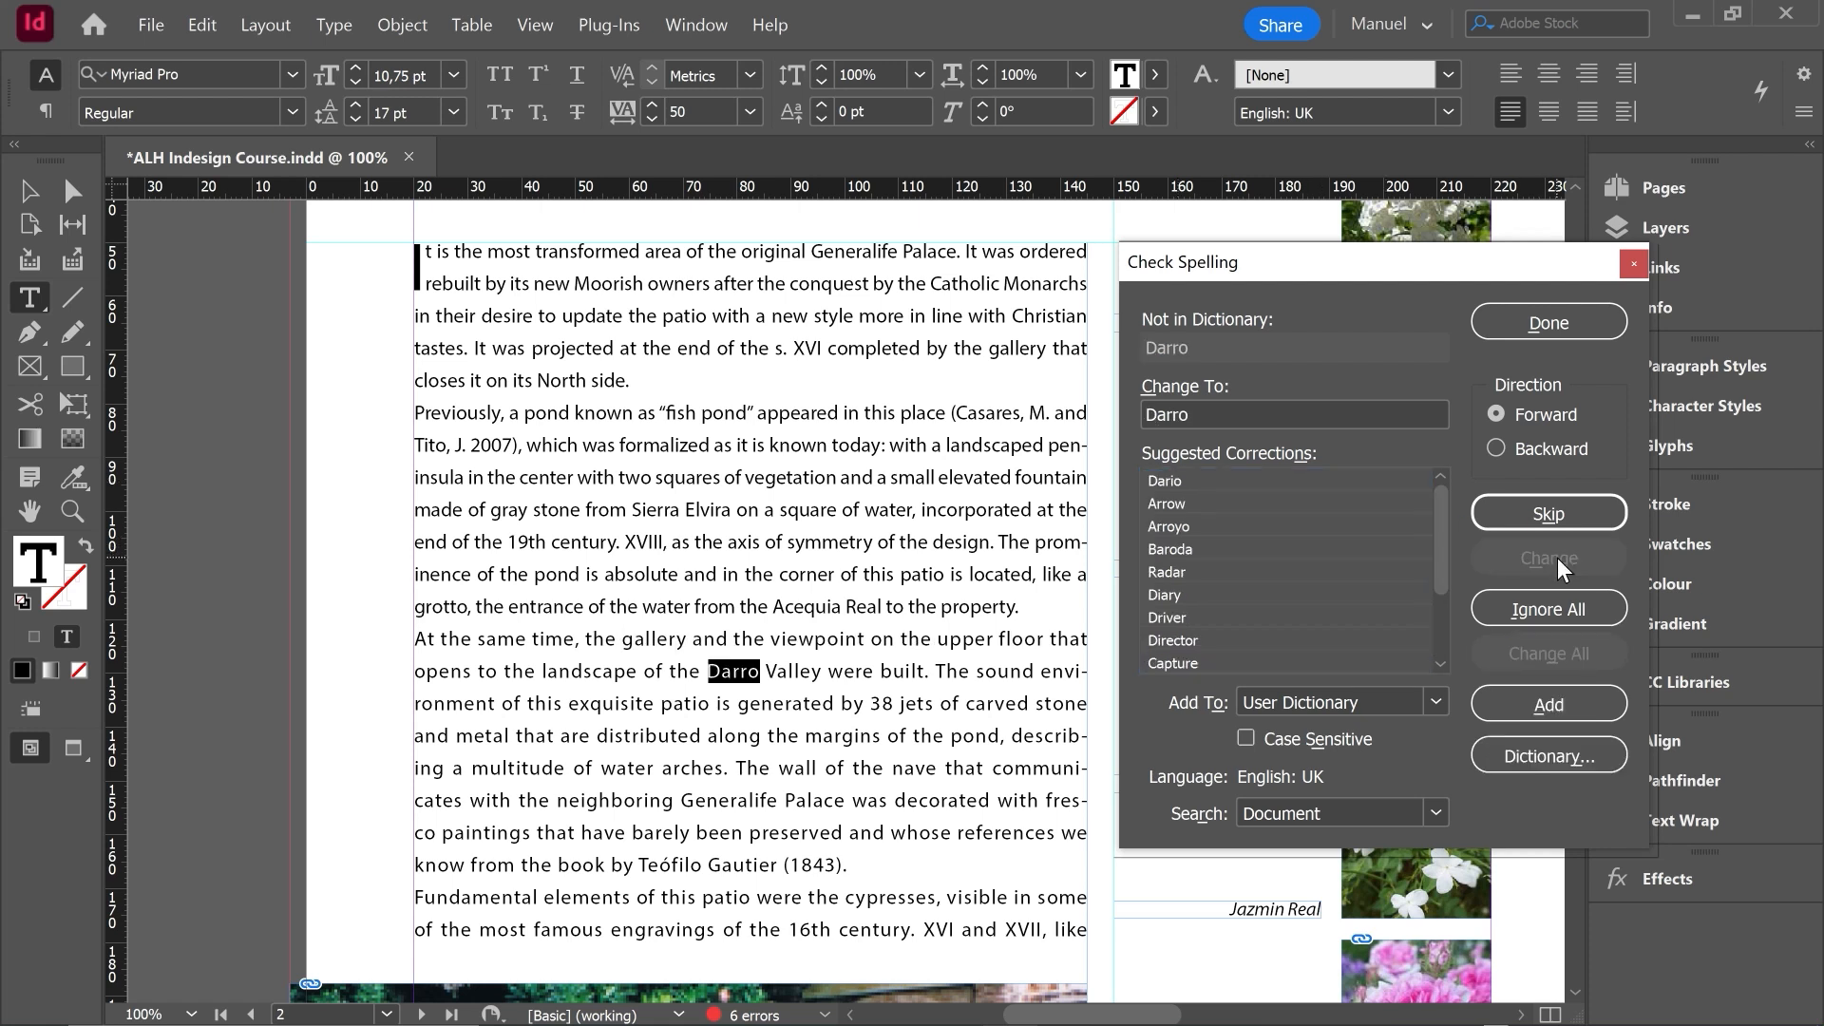
left_click(970, 716)
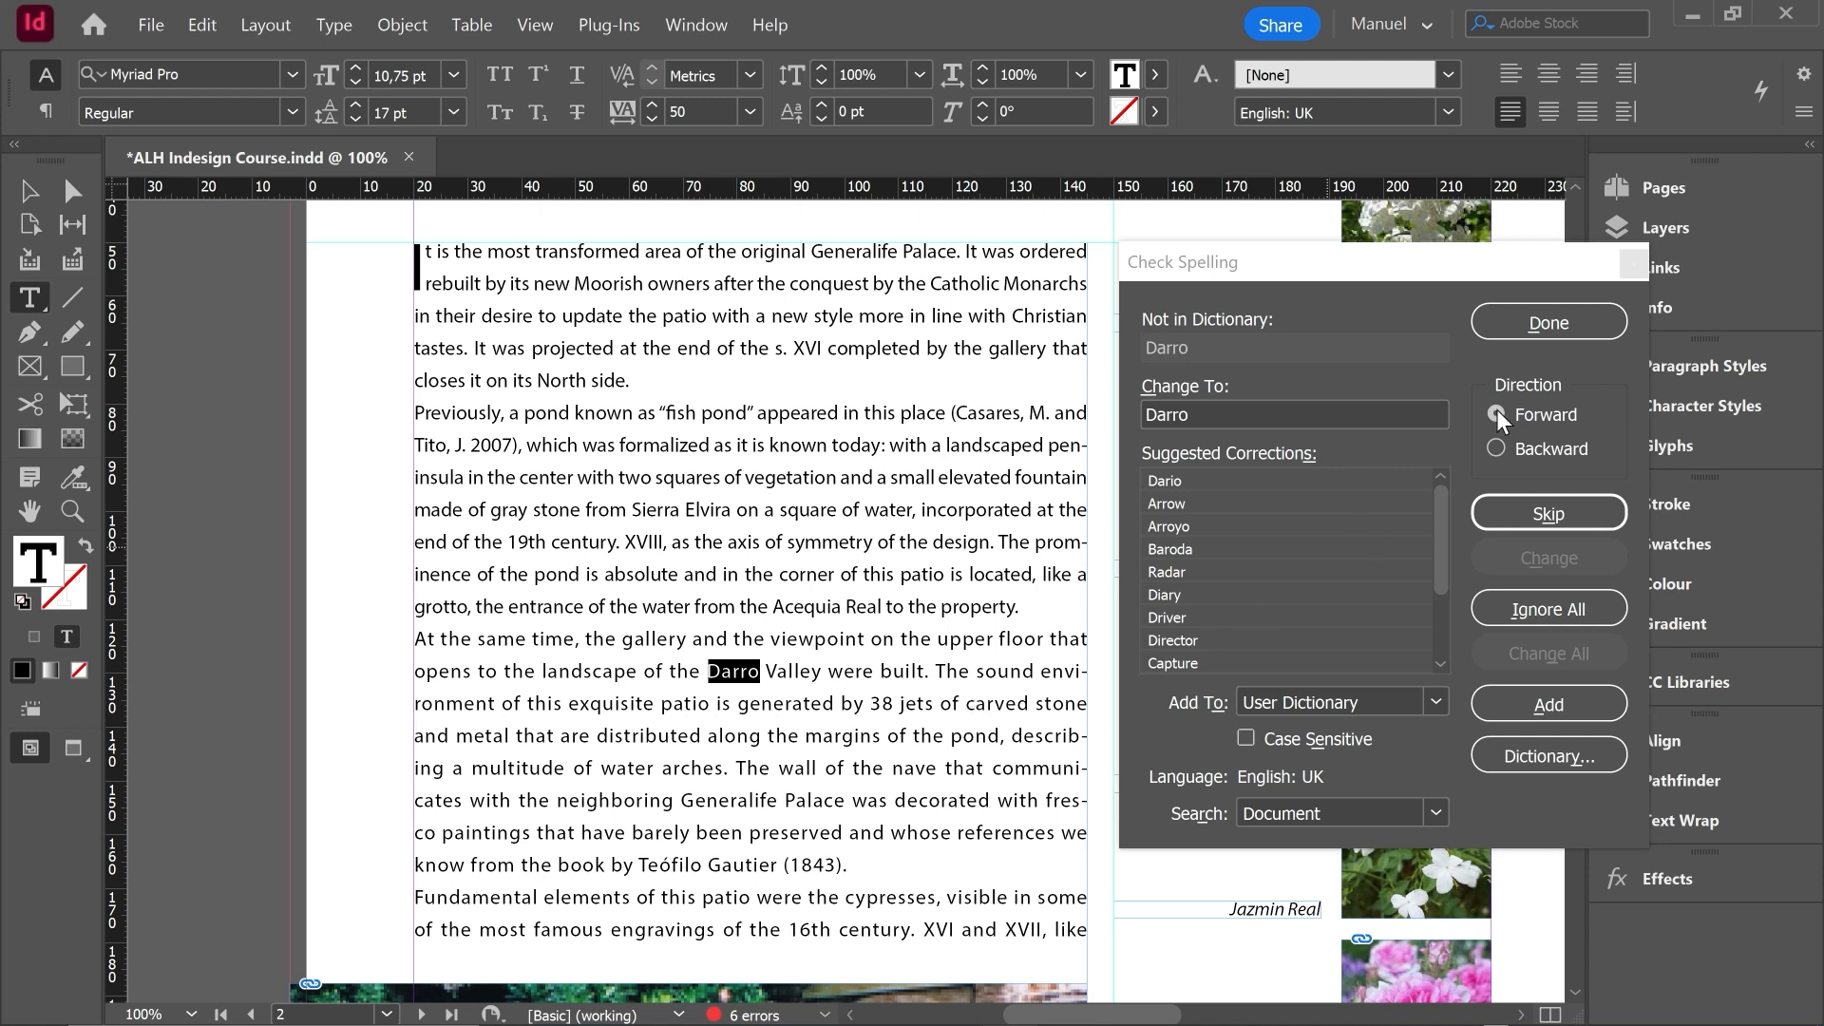
left_click(1547, 324)
left_click(1547, 325)
left_click(29, 191)
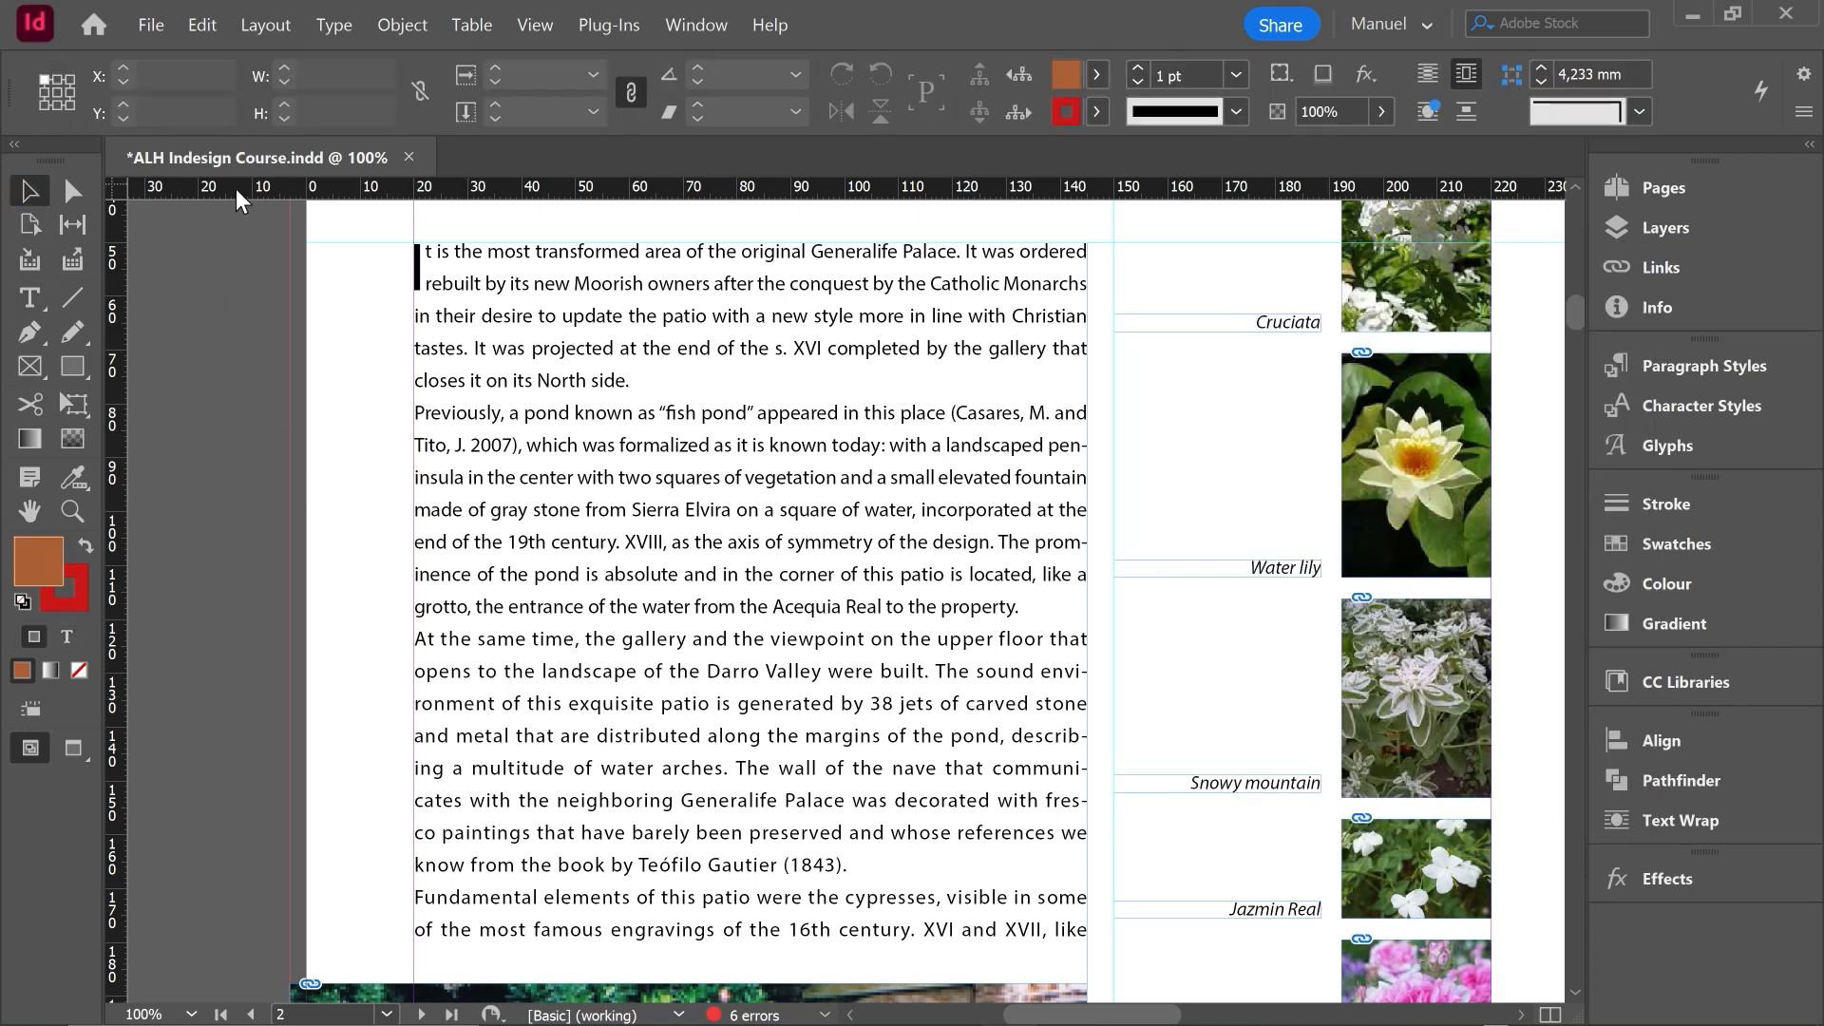
Turn on Dynamic Spelling so that spelling errors are underlined directly in the layout.
left_click(201, 26)
mouse_move(428, 688)
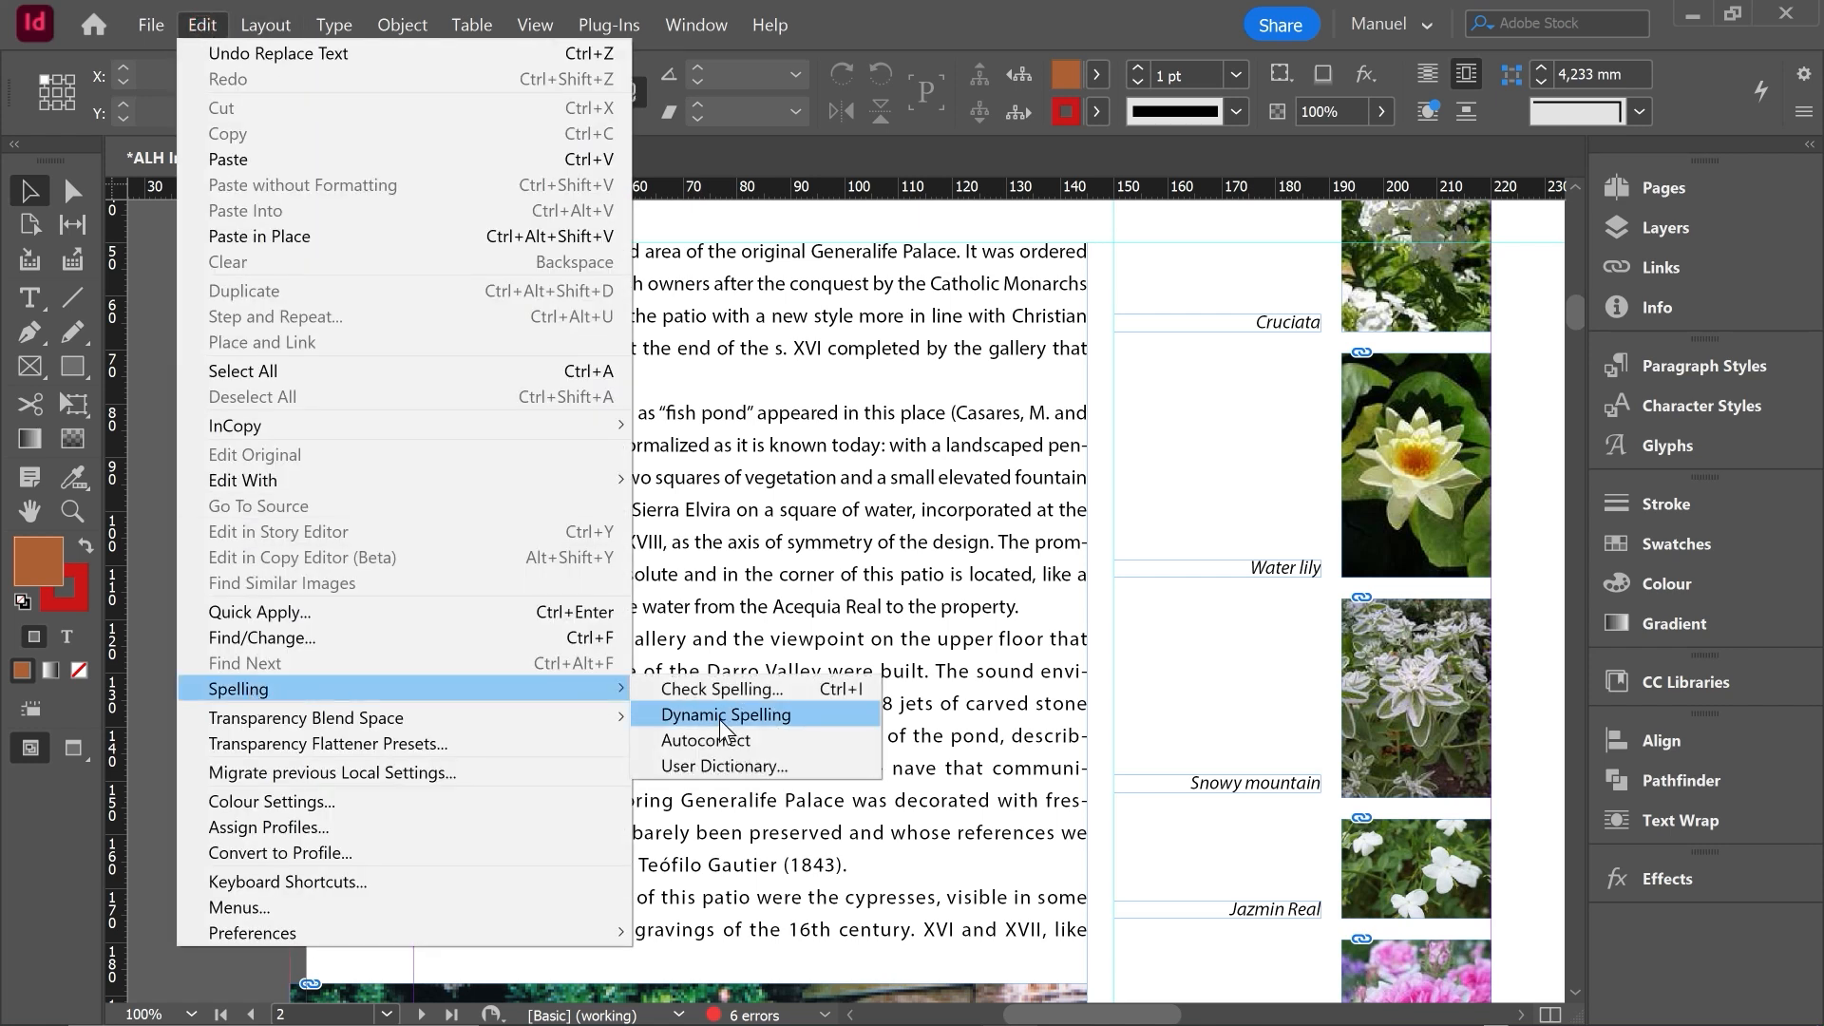
left_click(750, 716)
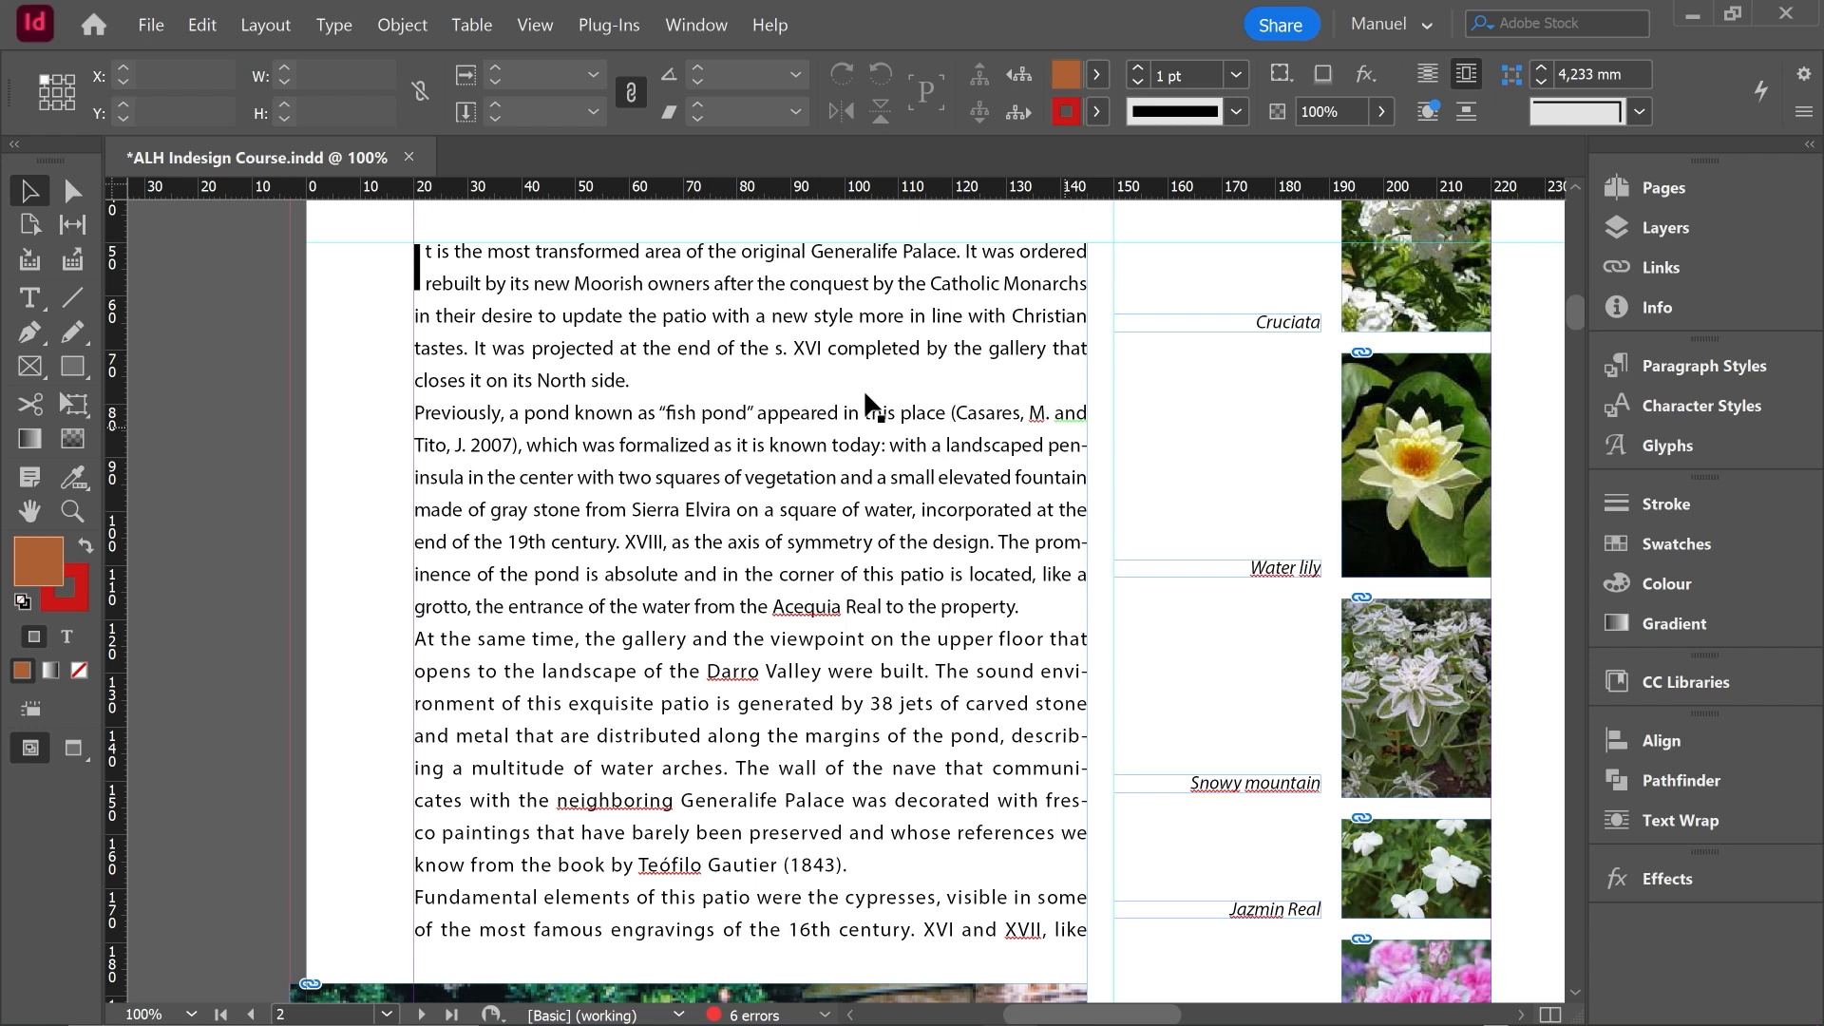
In the Spelling preferences, set the underline colour to Cyan for uncapitalised words and Magenta for uncapitalised sentences.
left_click(194, 24)
mouse_move(290, 935)
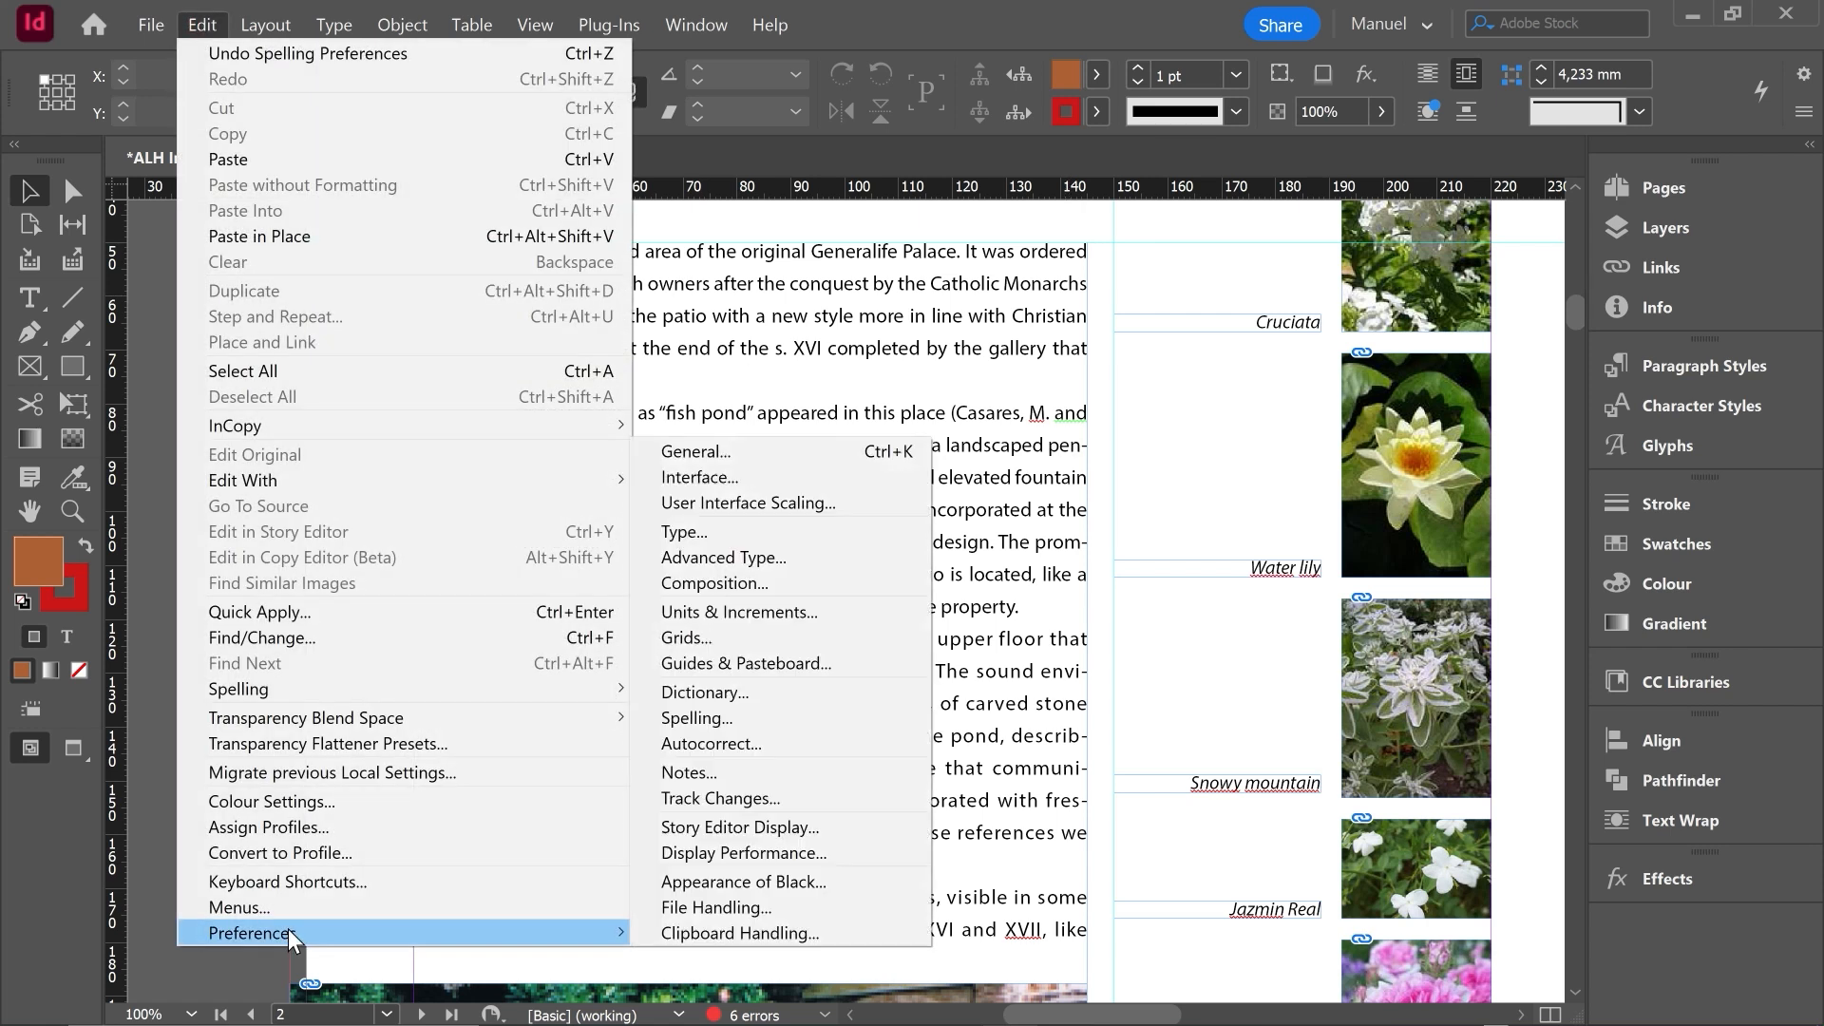
left_click(710, 719)
left_click_drag(627, 45, 986, 43)
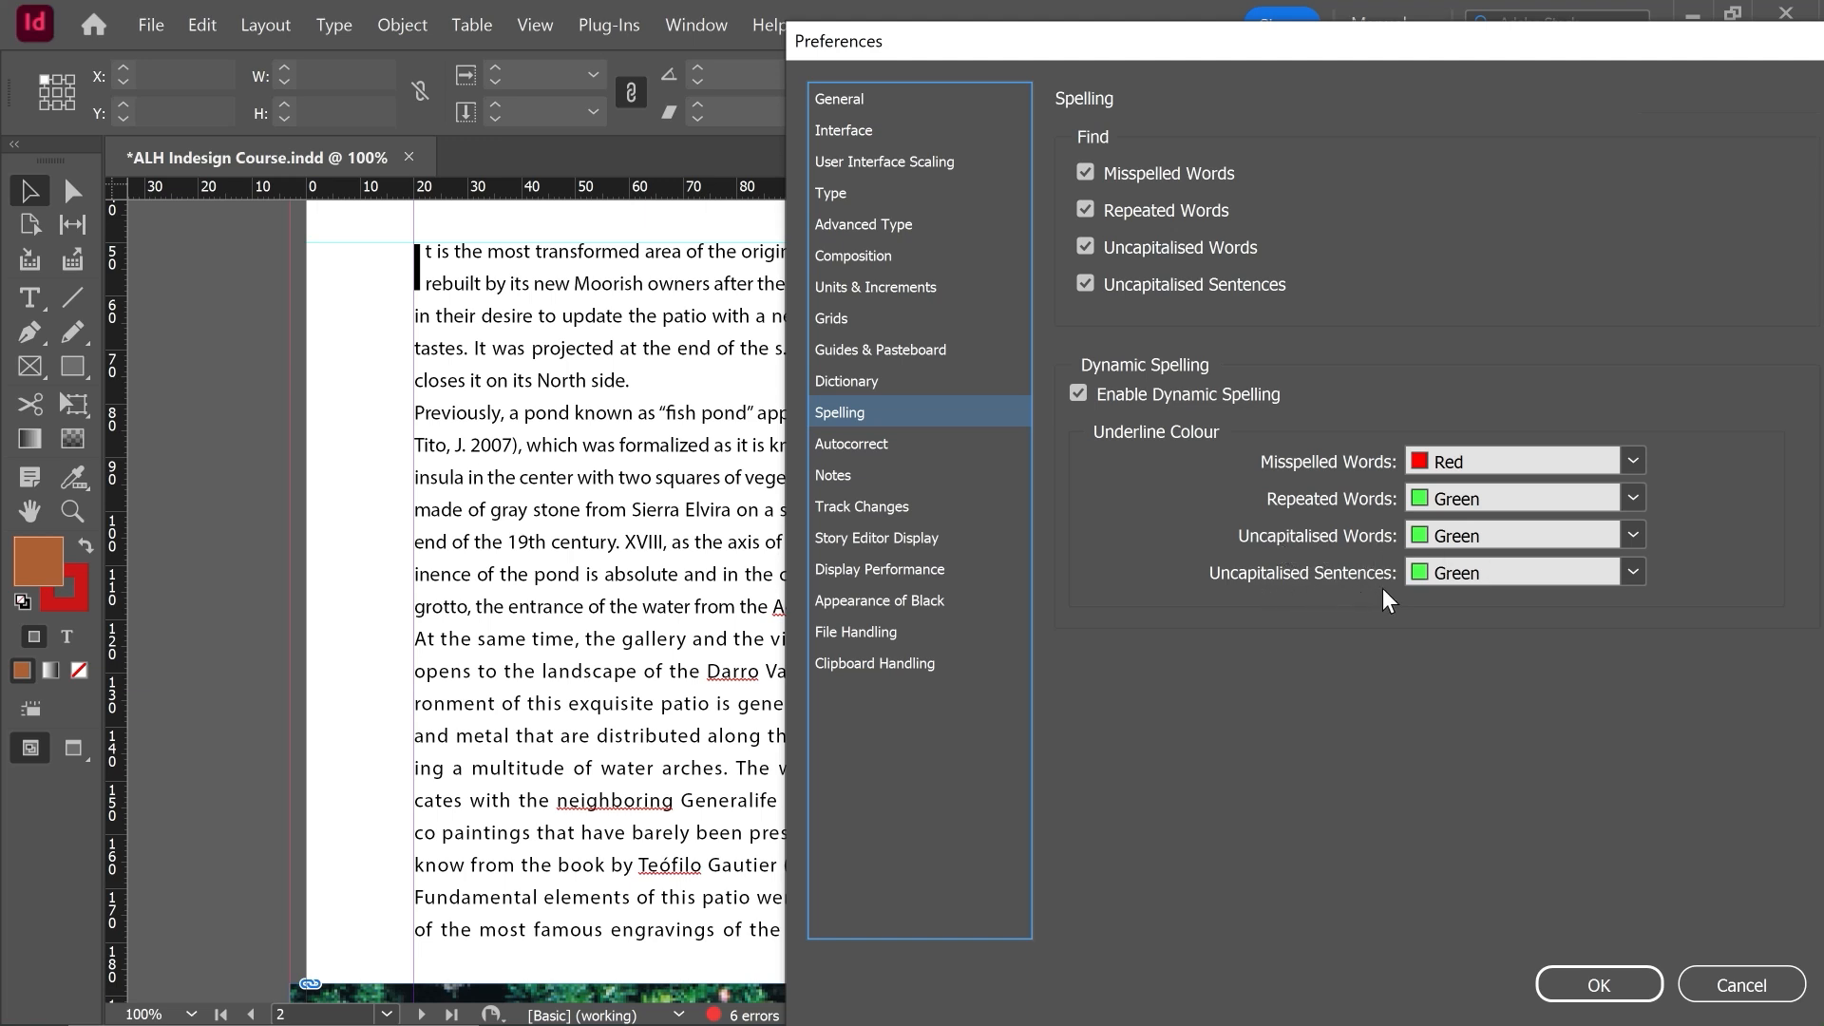
left_click(1633, 536)
left_click(1466, 201)
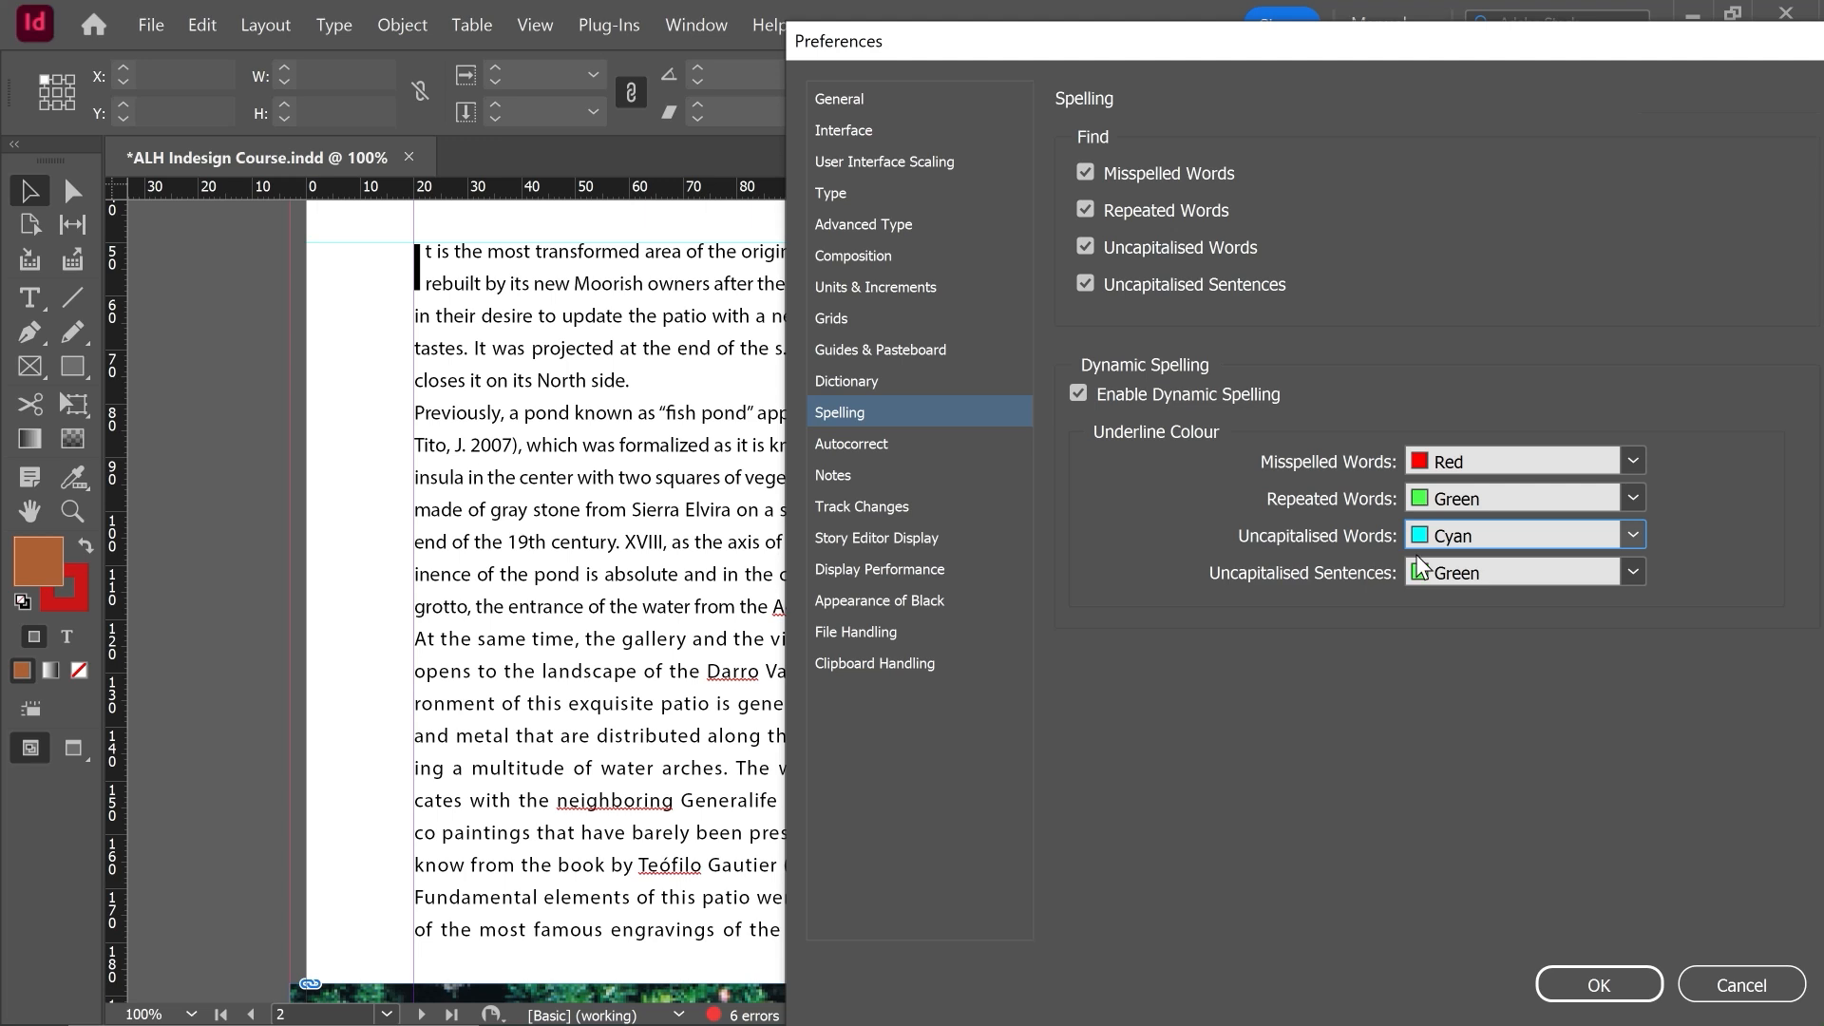
left_click(1633, 574)
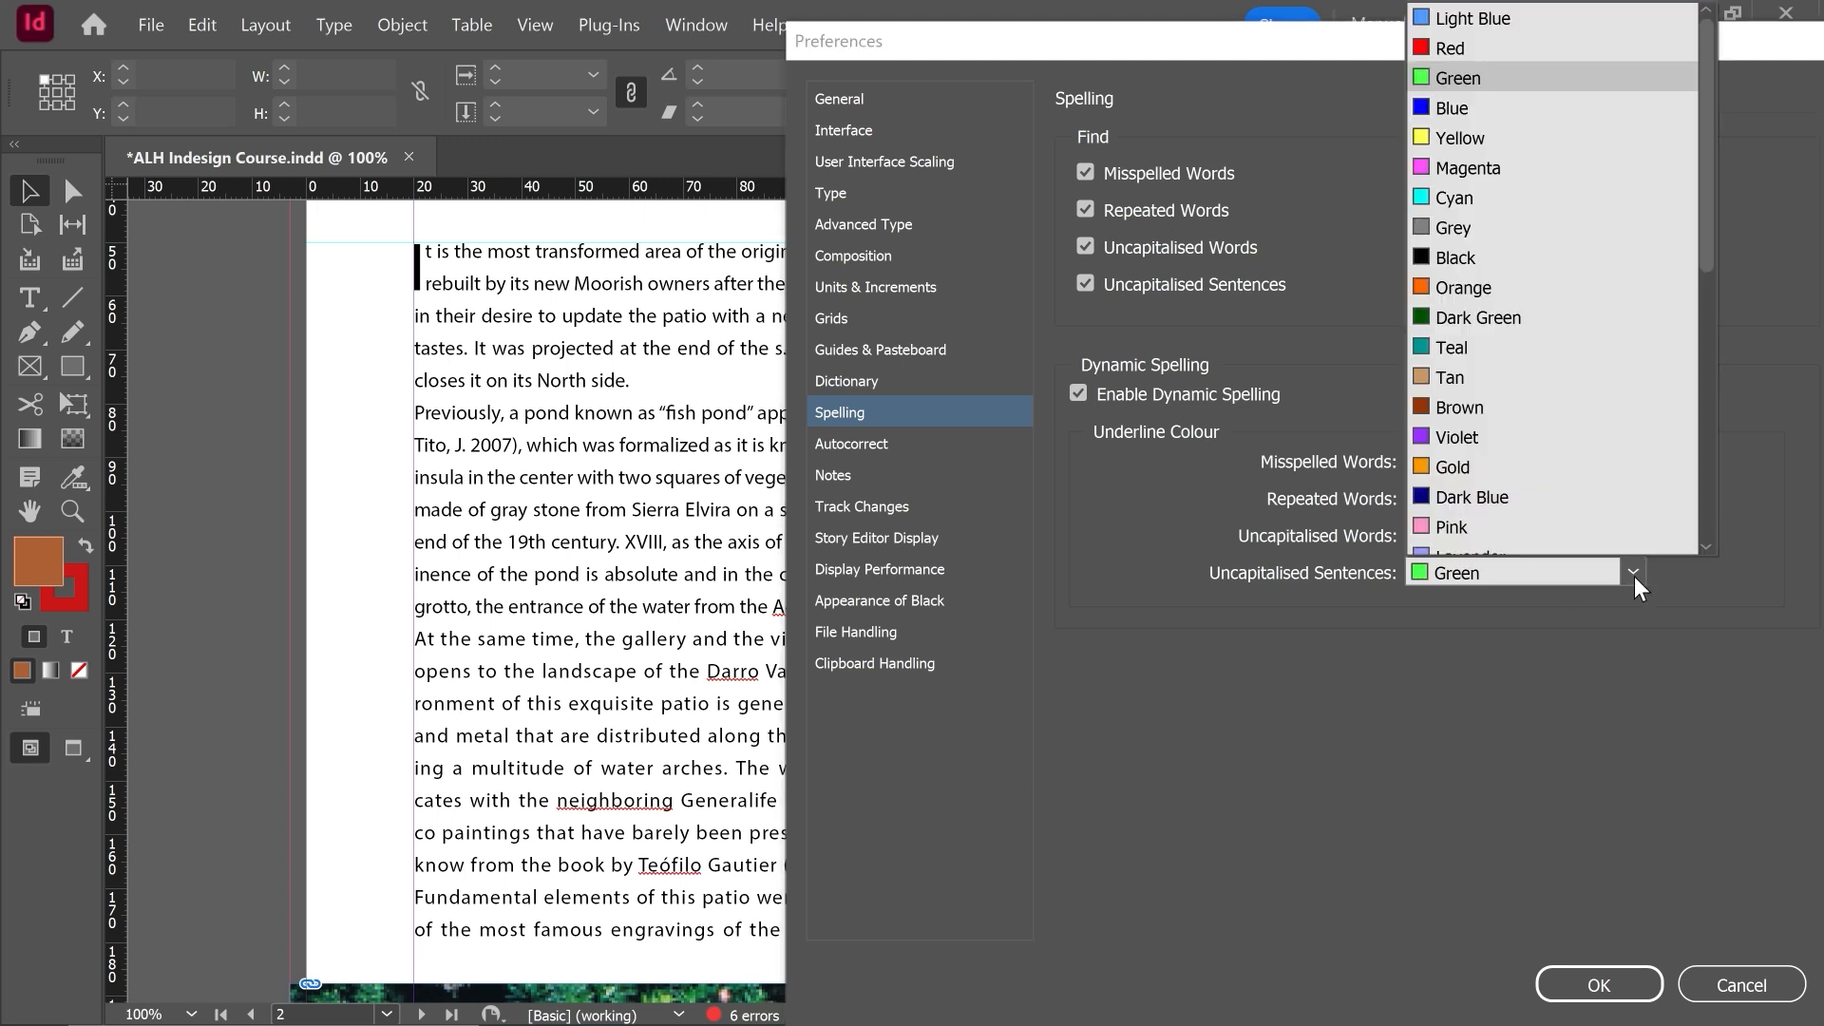
left_click(1499, 156)
key("Return")
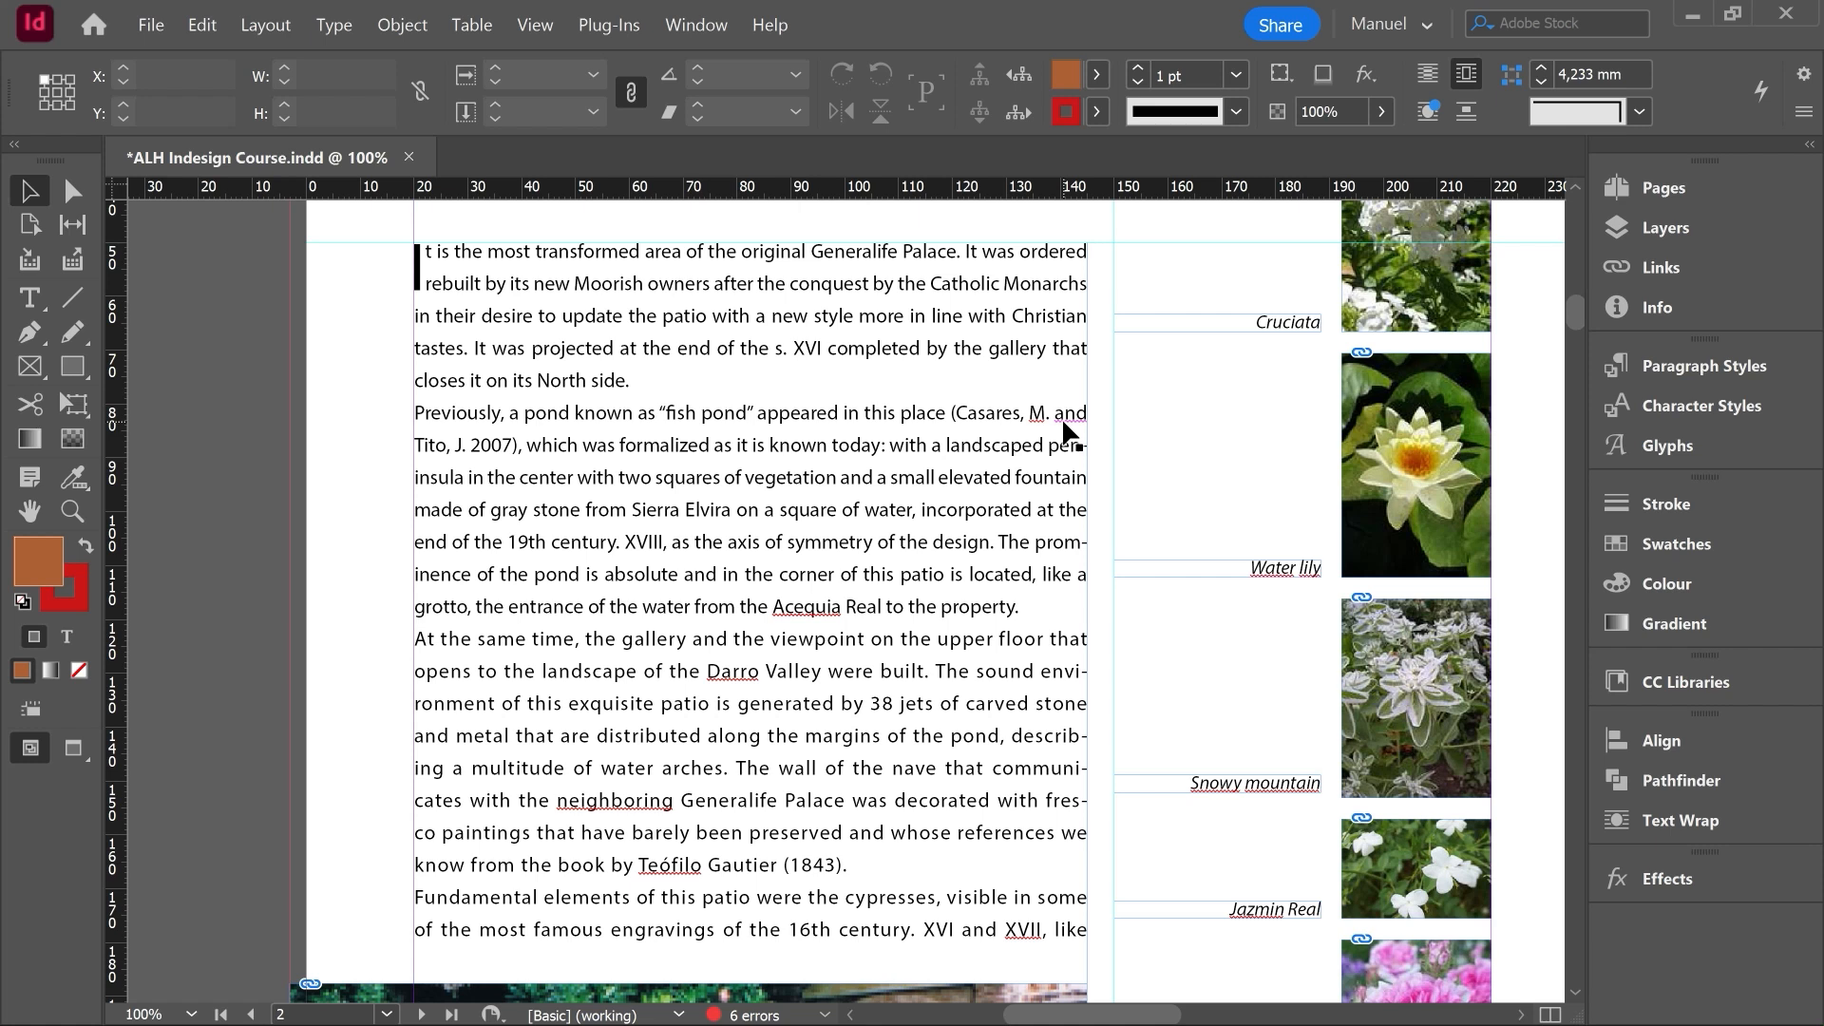
Replace the underlined word "neighboring" in the body text with the suggested spelling "neighbouring".
double_click(605, 799)
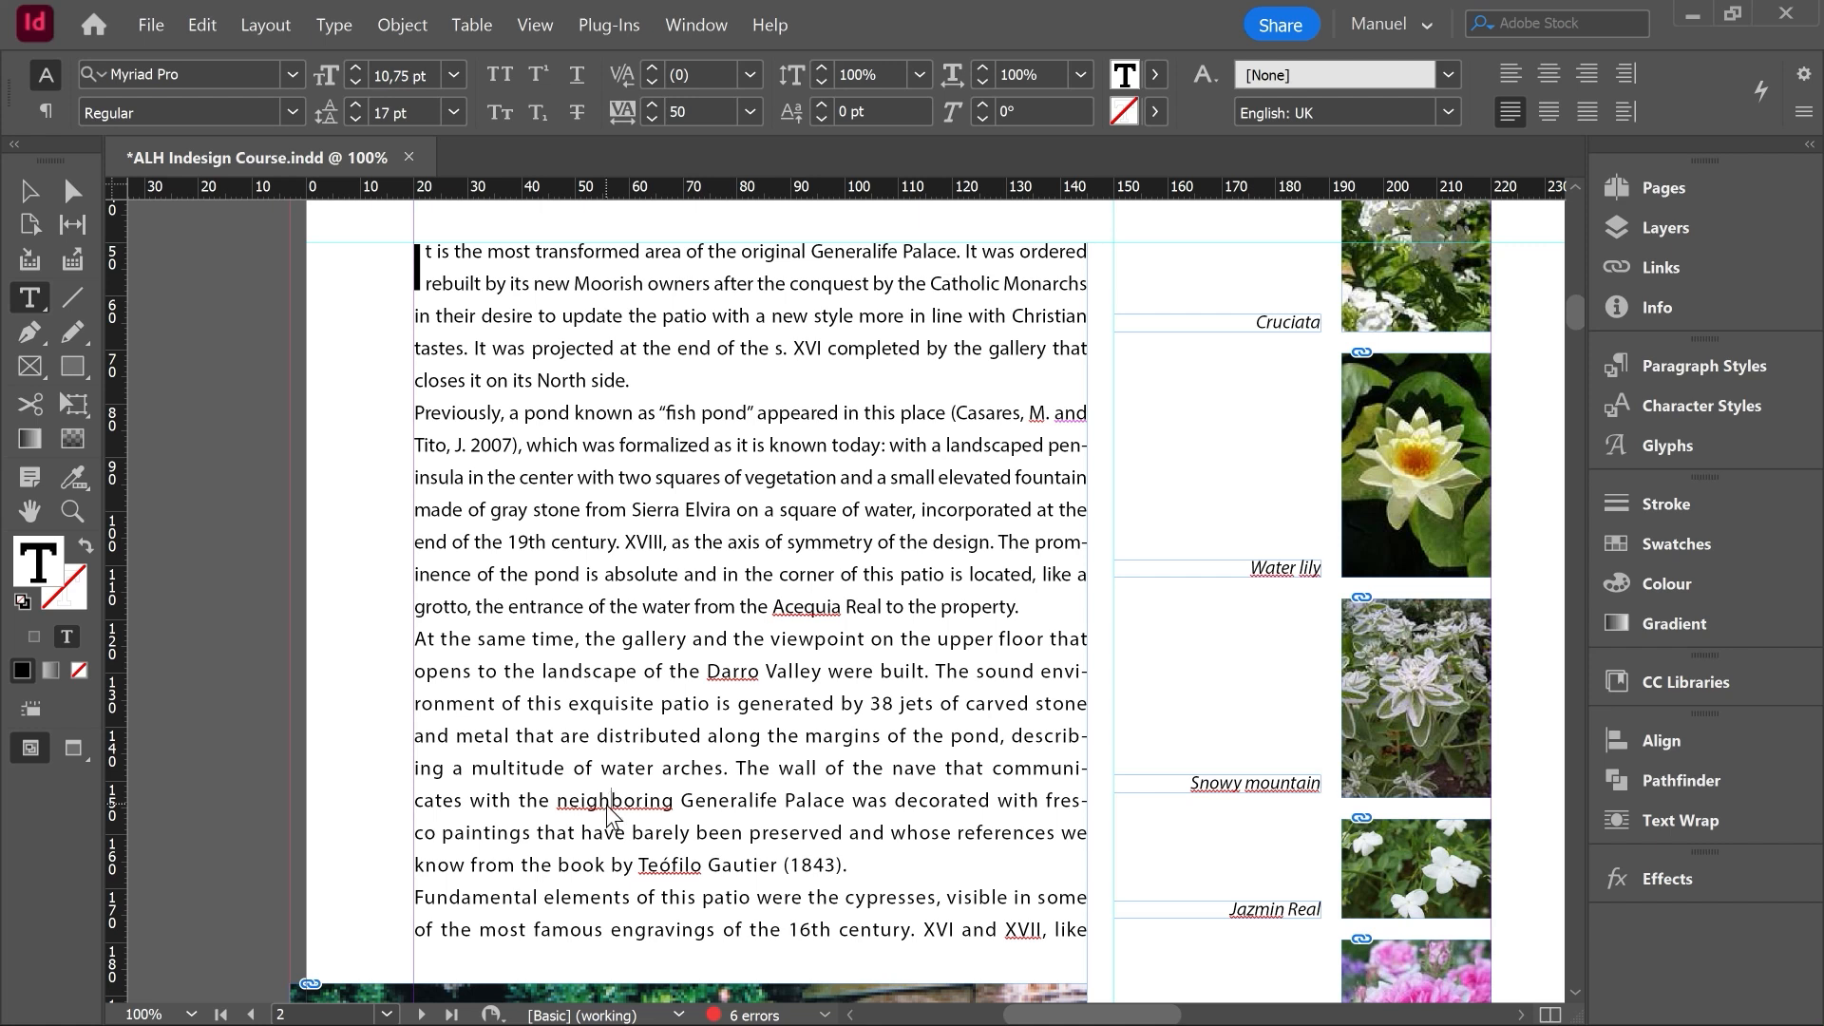
right_click(606, 801)
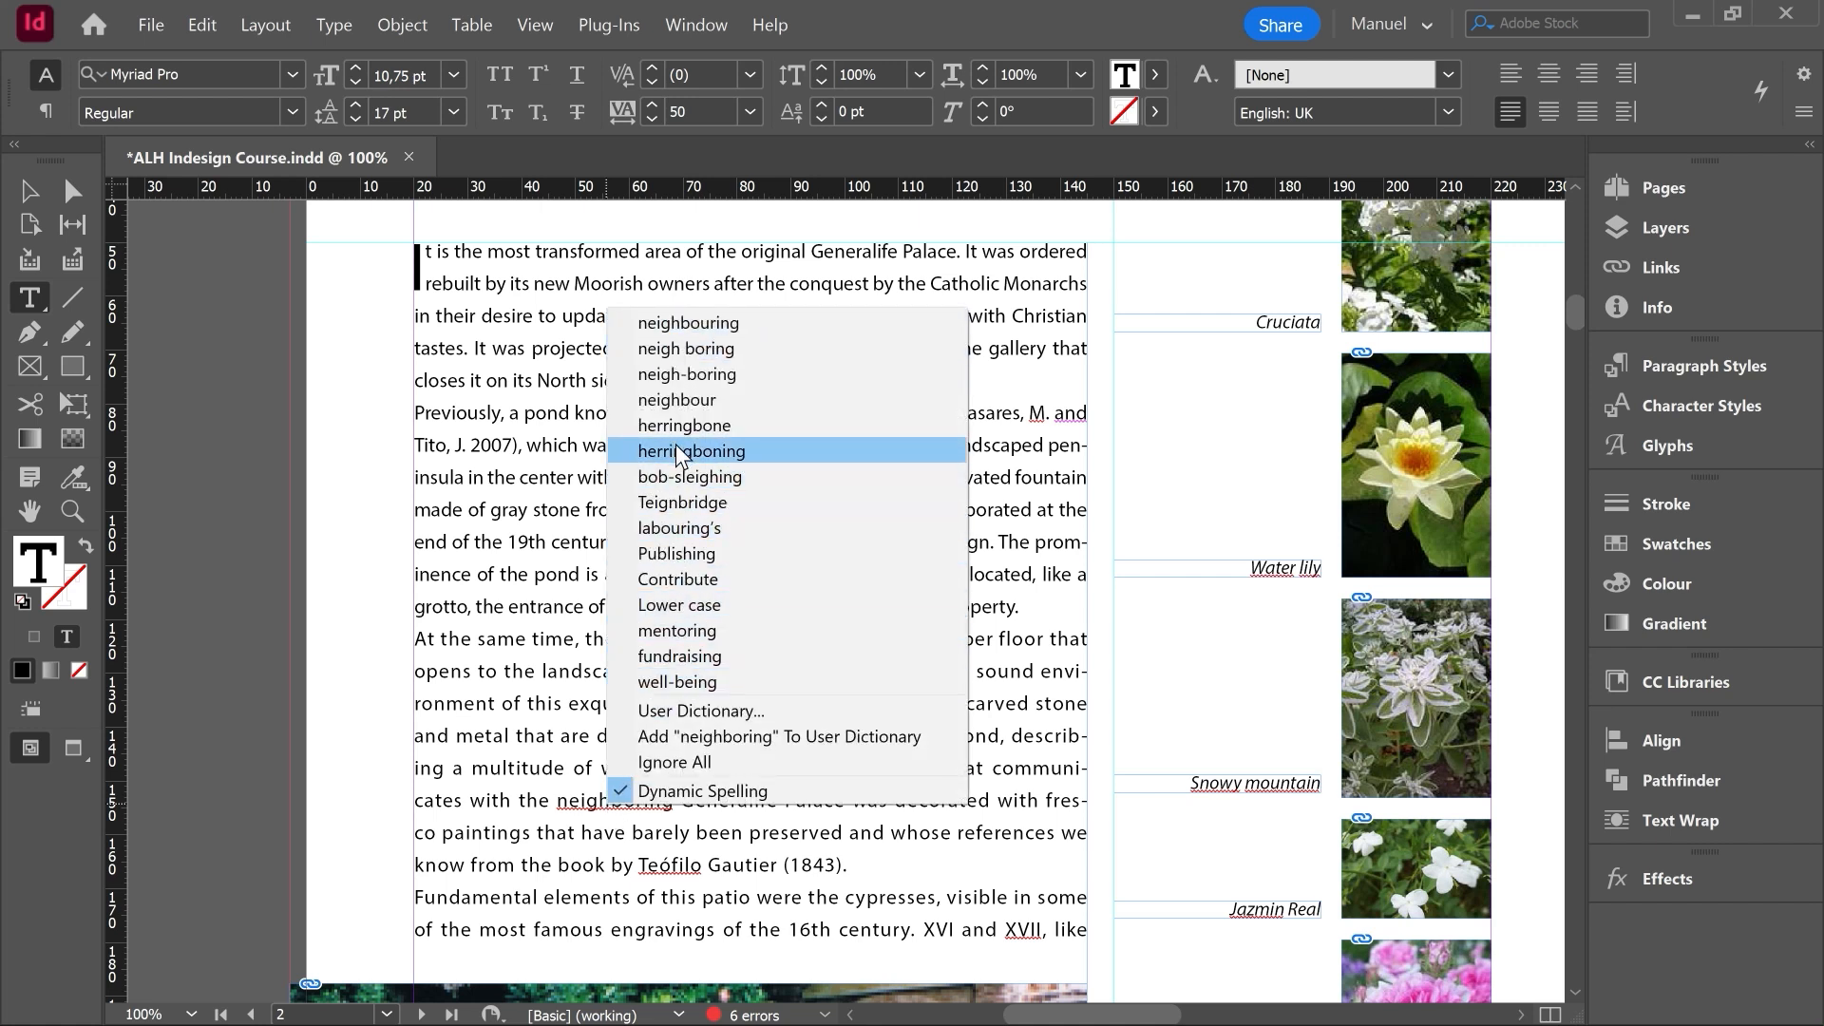
left_click(680, 323)
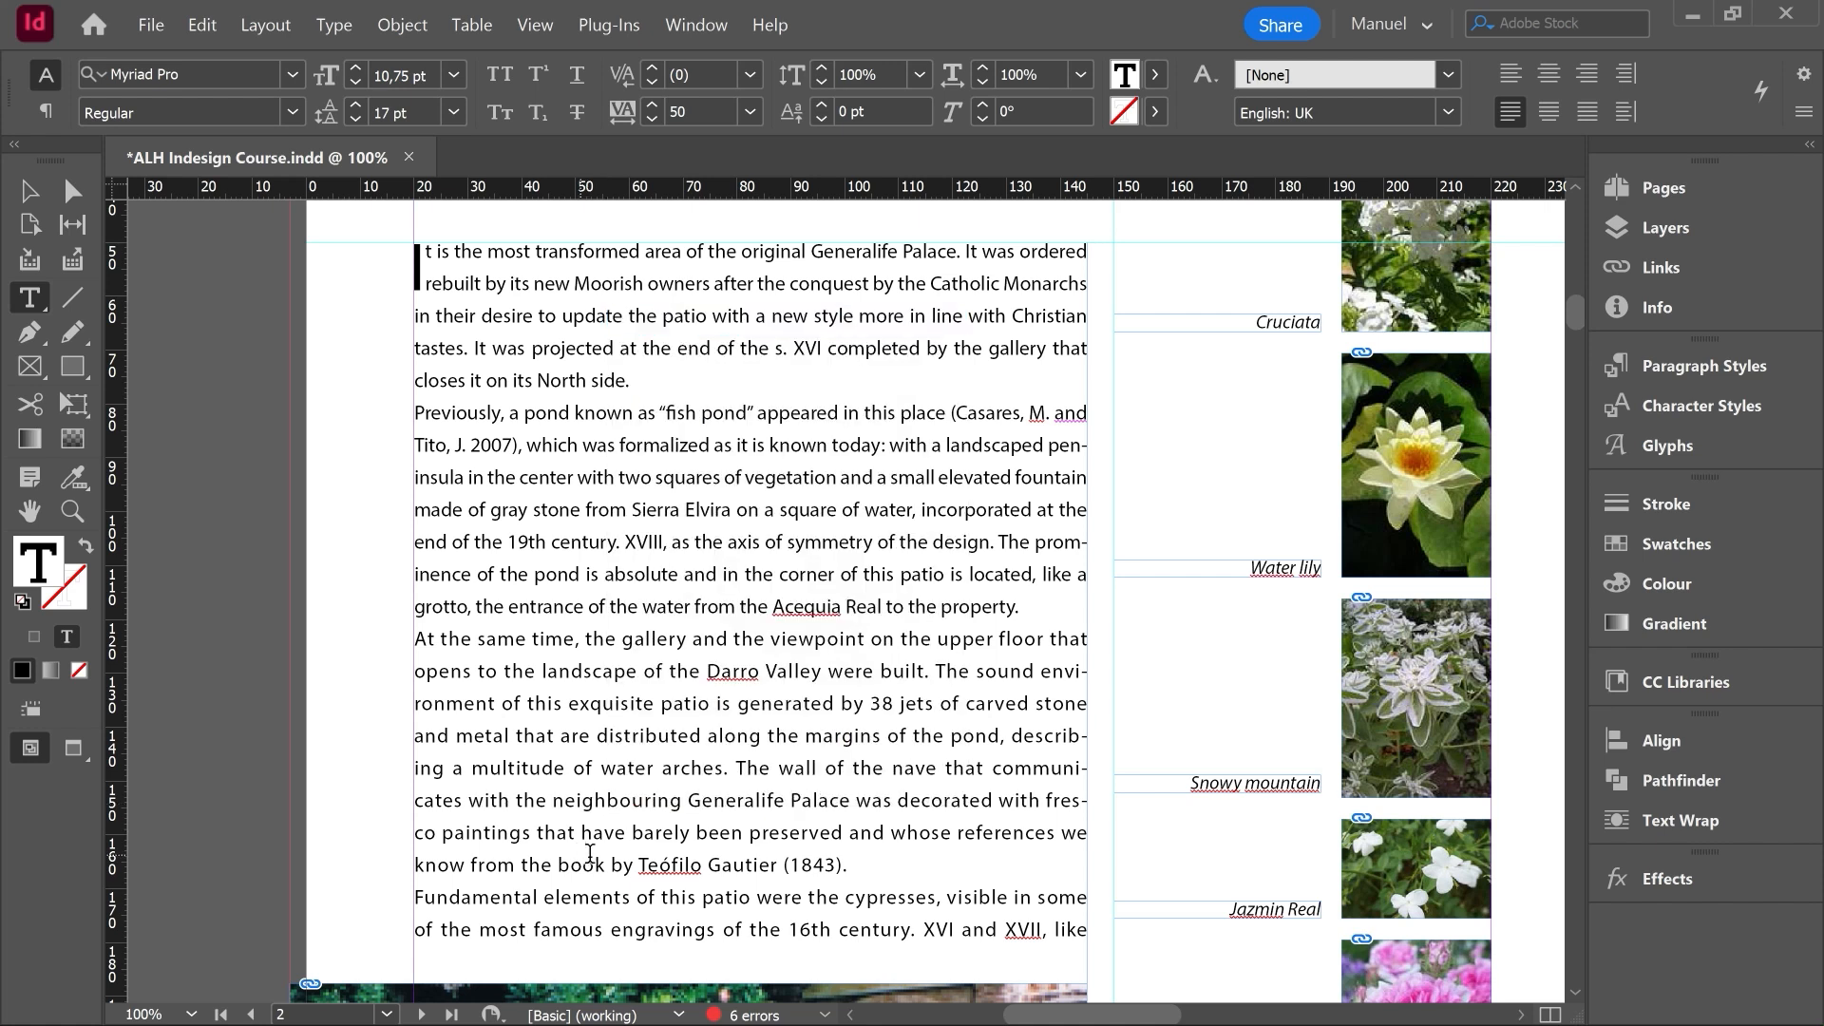
Turn off Dynamic Spelling from within the body text.
right_click(633, 806)
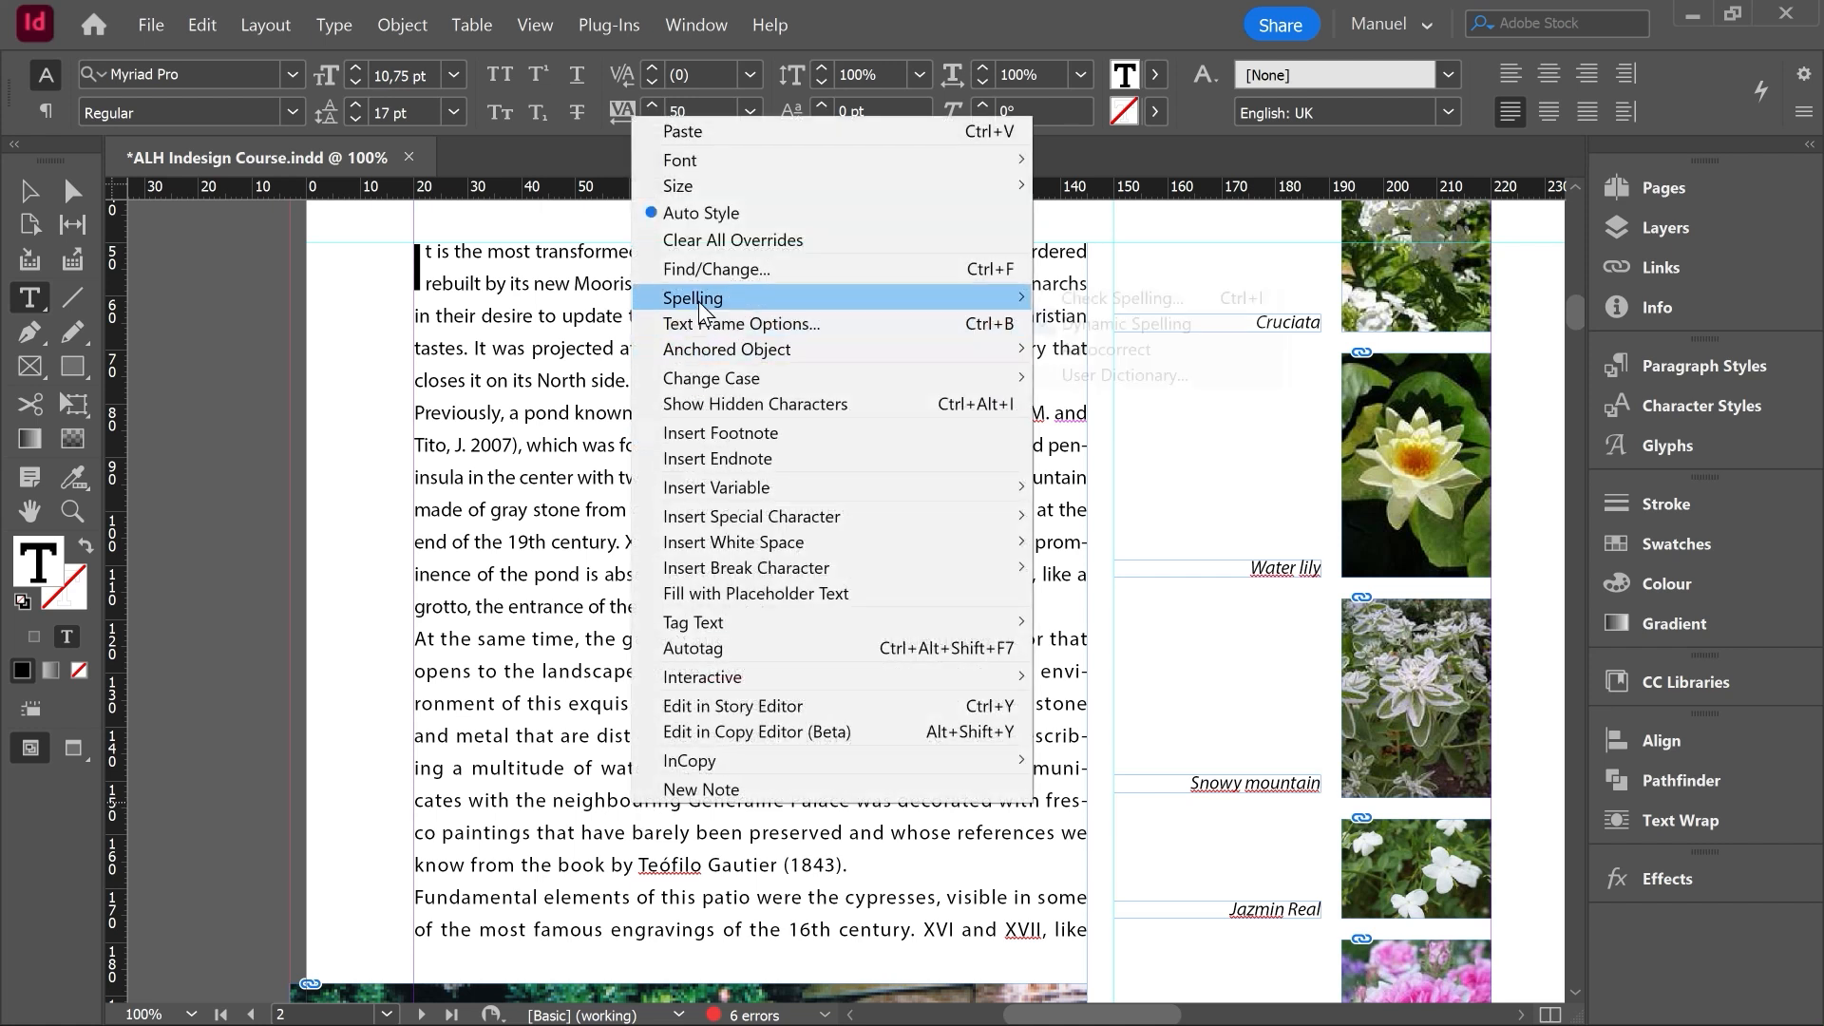
mouse_move(698, 300)
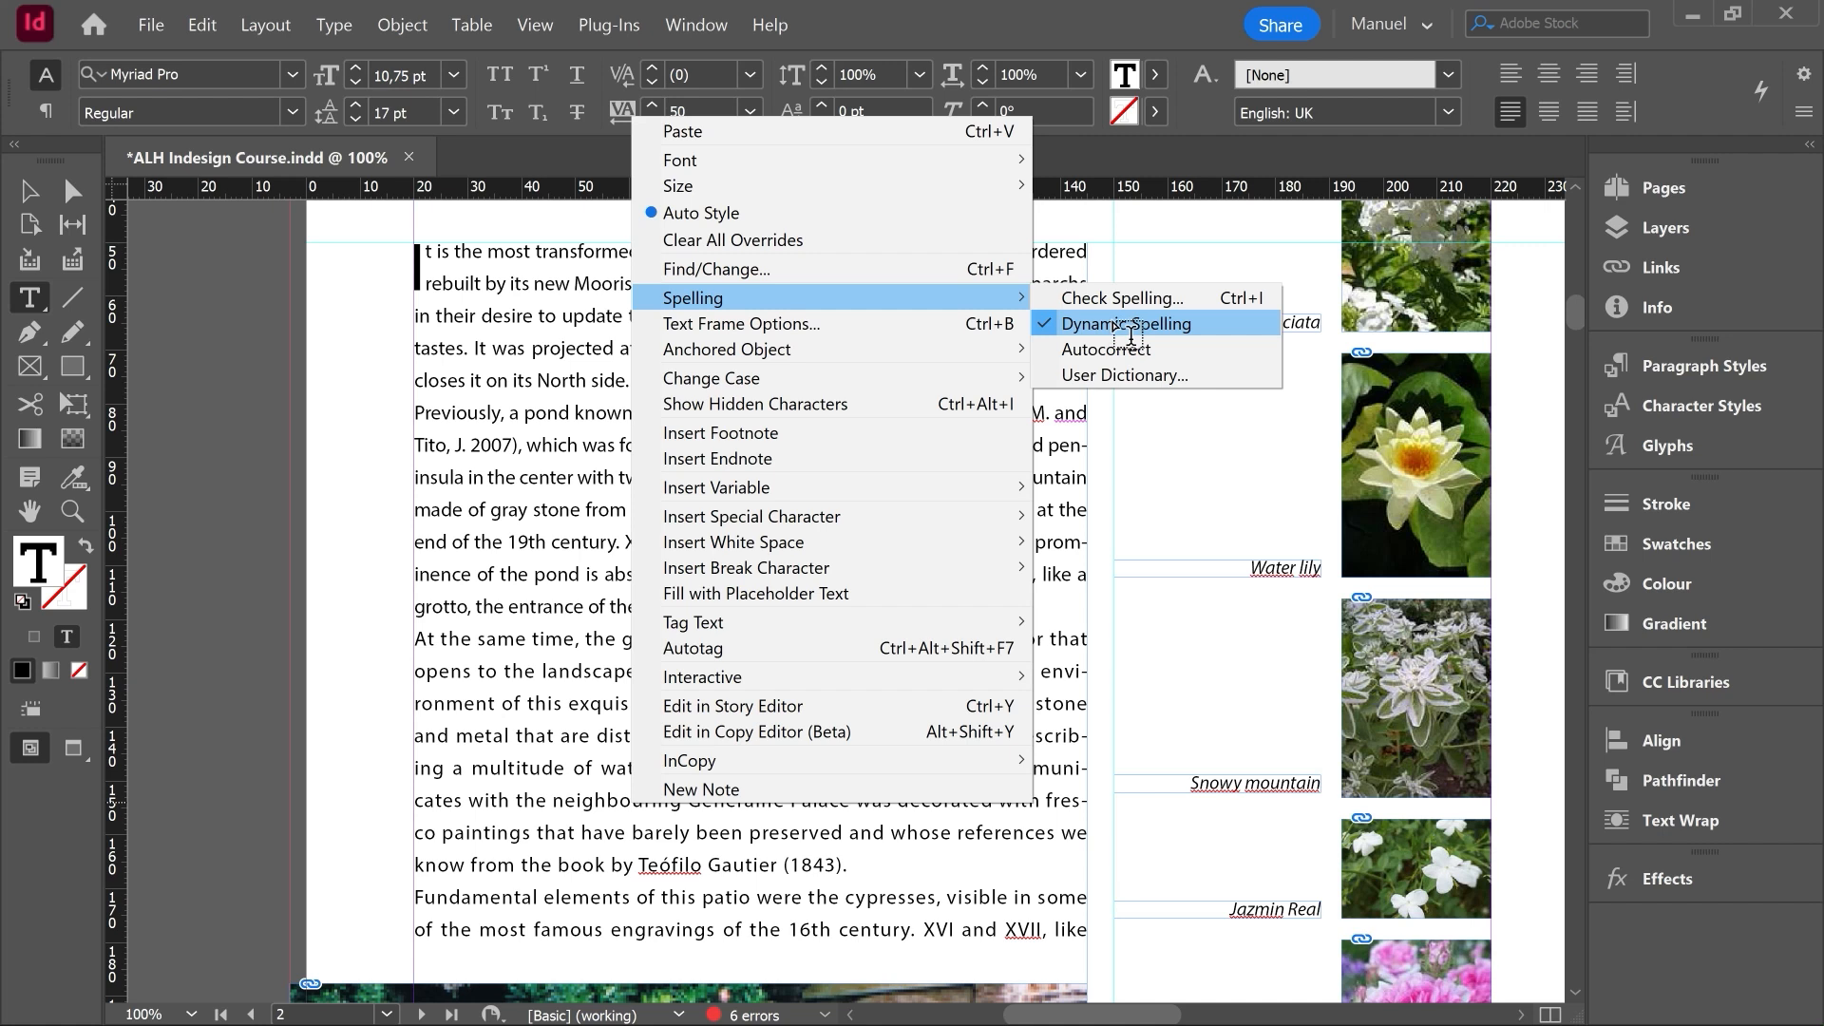
left_click(1127, 324)
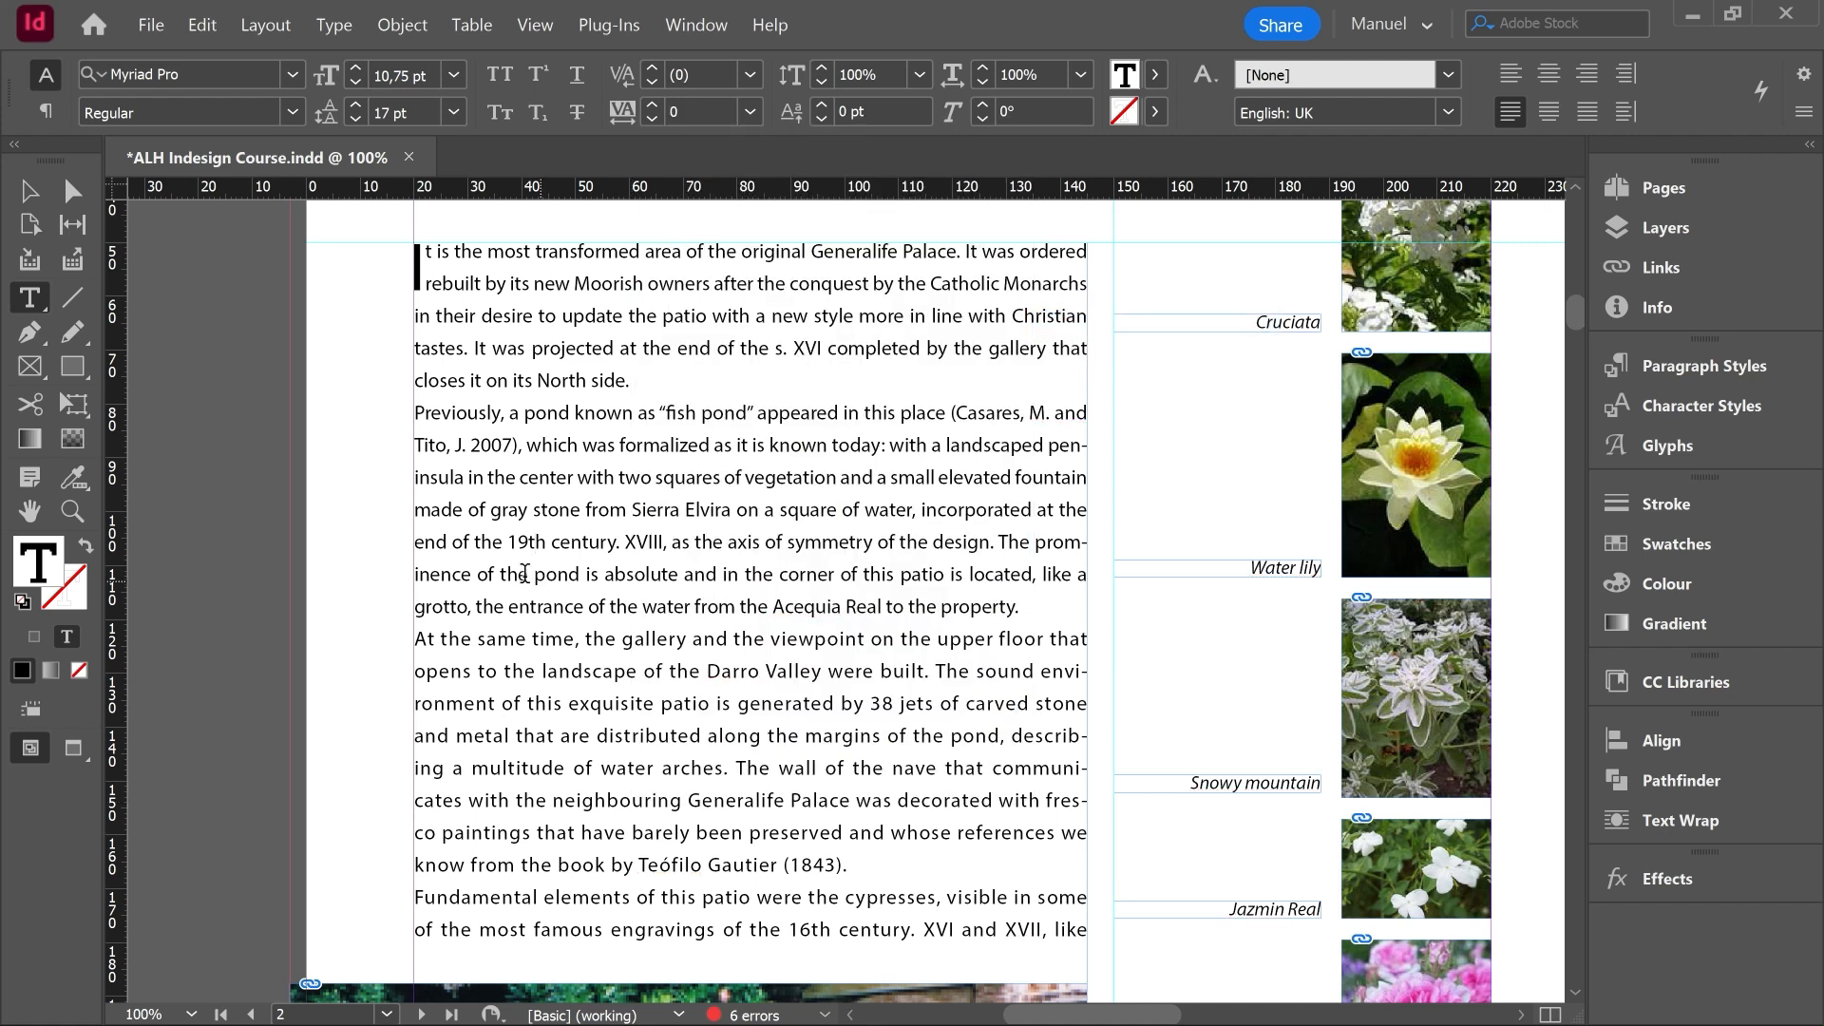
Turn on Autocorrect from within the first paragraph of the body text.
left_click(514, 324)
right_click(521, 325)
mouse_move(585, 503)
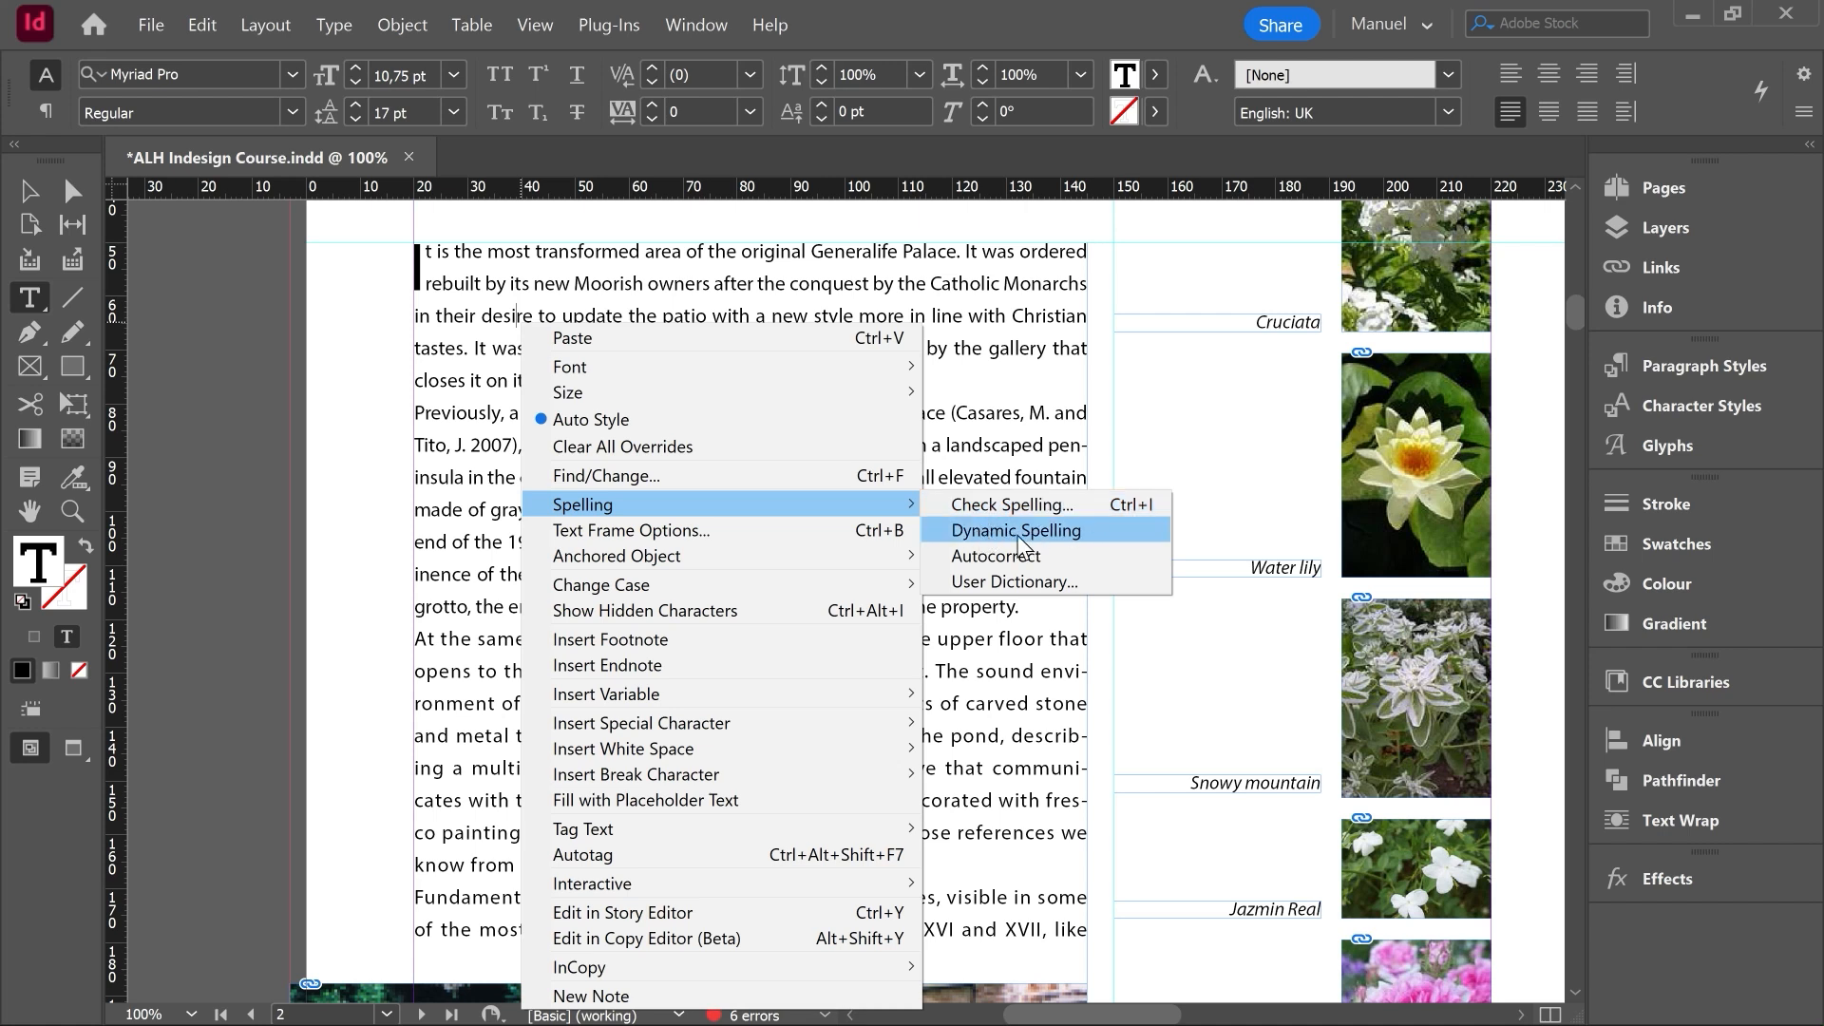
left_click(982, 560)
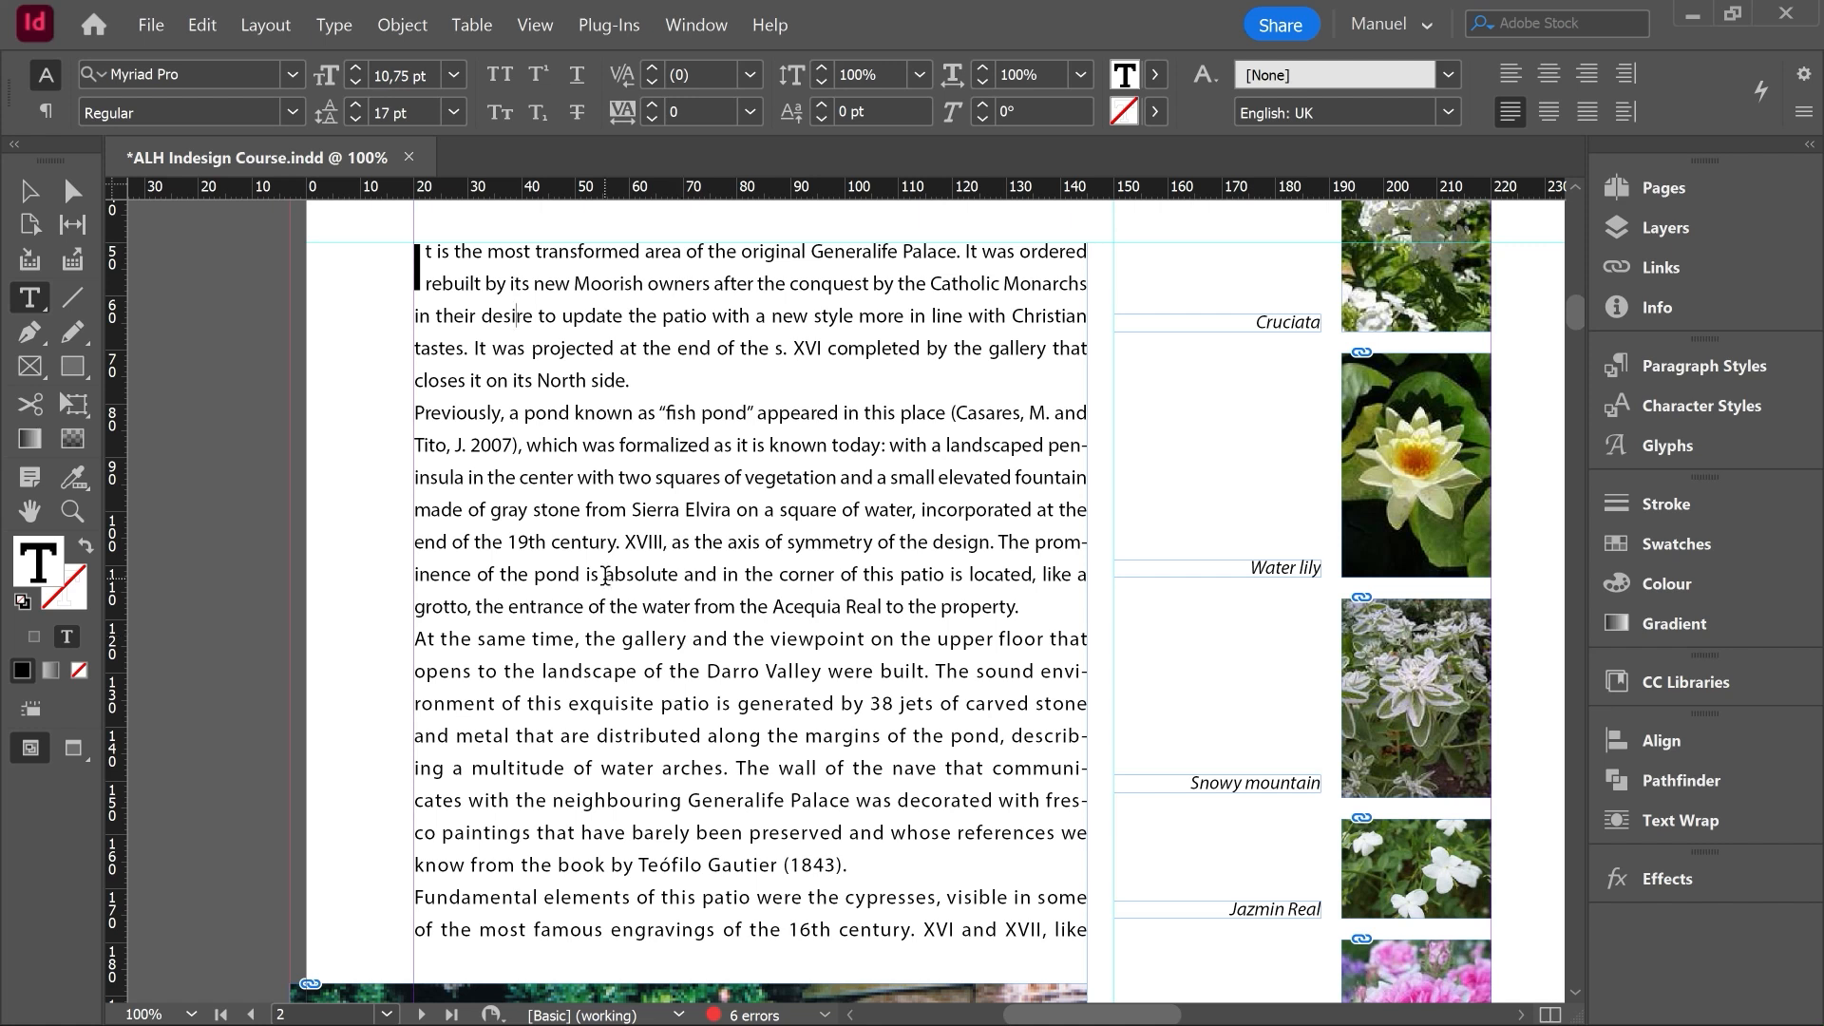
Review the Autocorrect preferences, including the language choices and the form for adding a misspelled word with its correction.
left_click(205, 34)
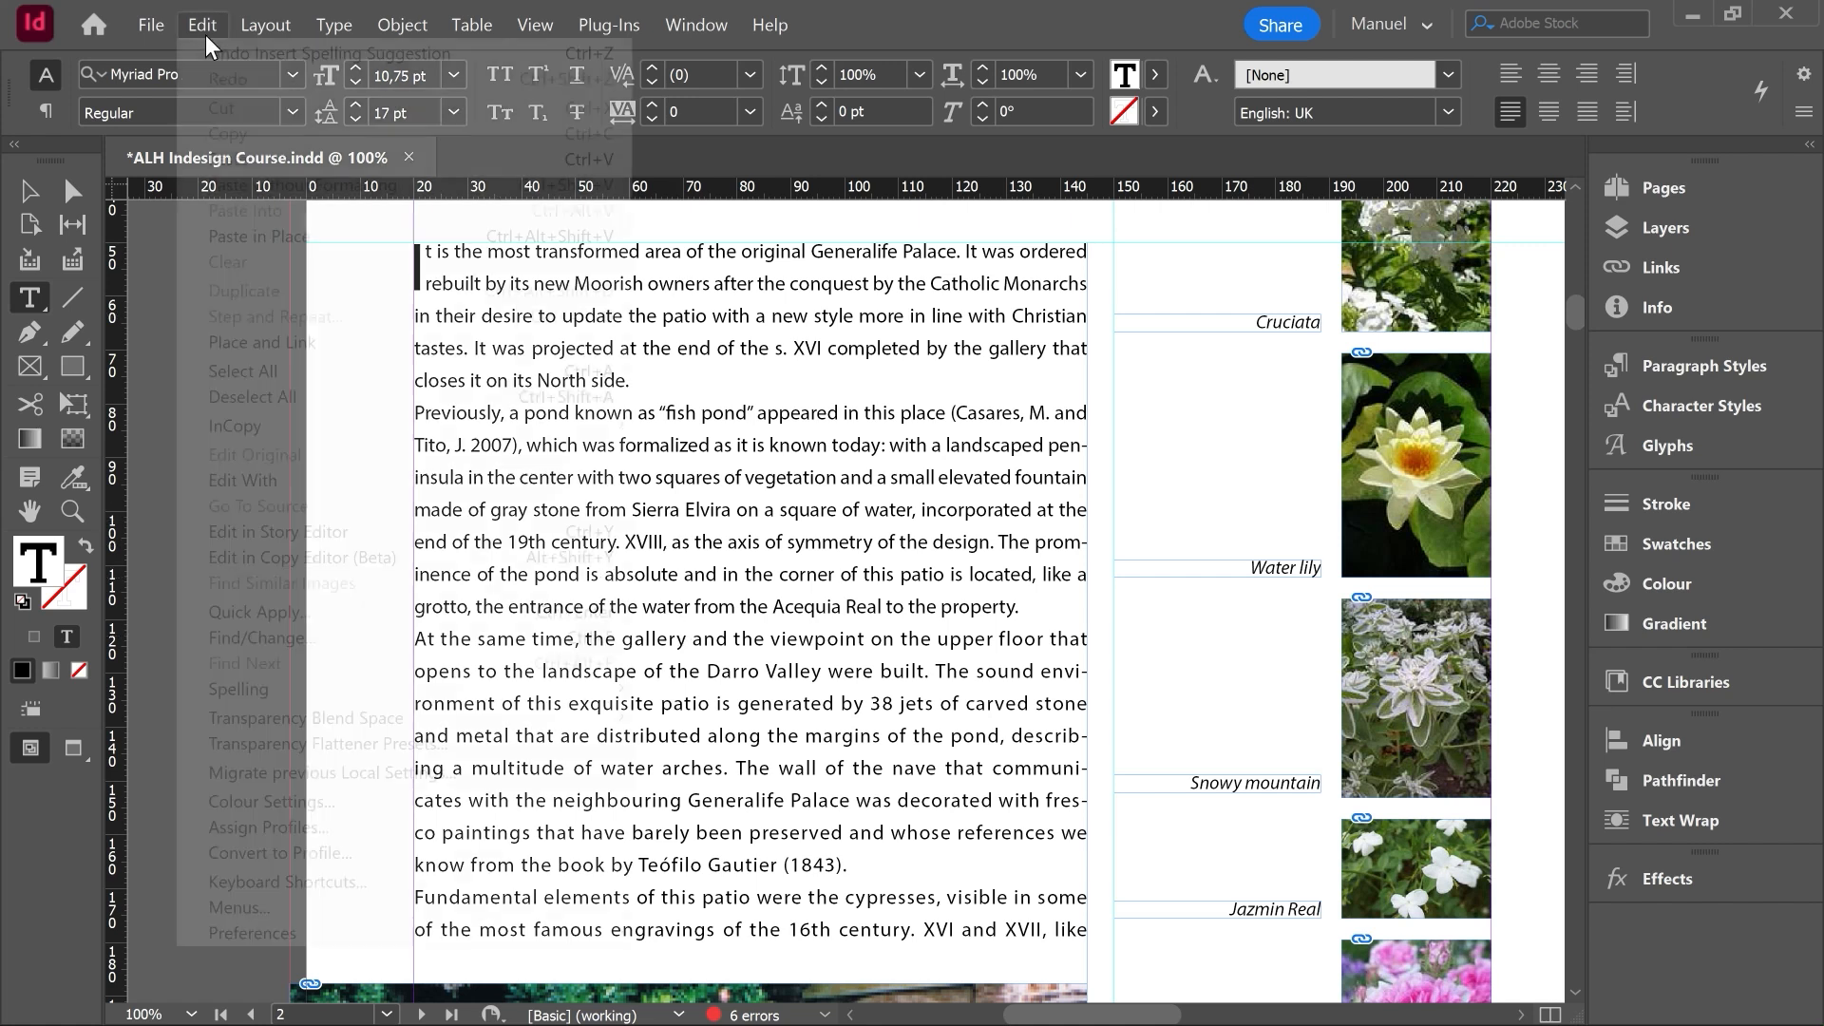
mouse_move(252, 933)
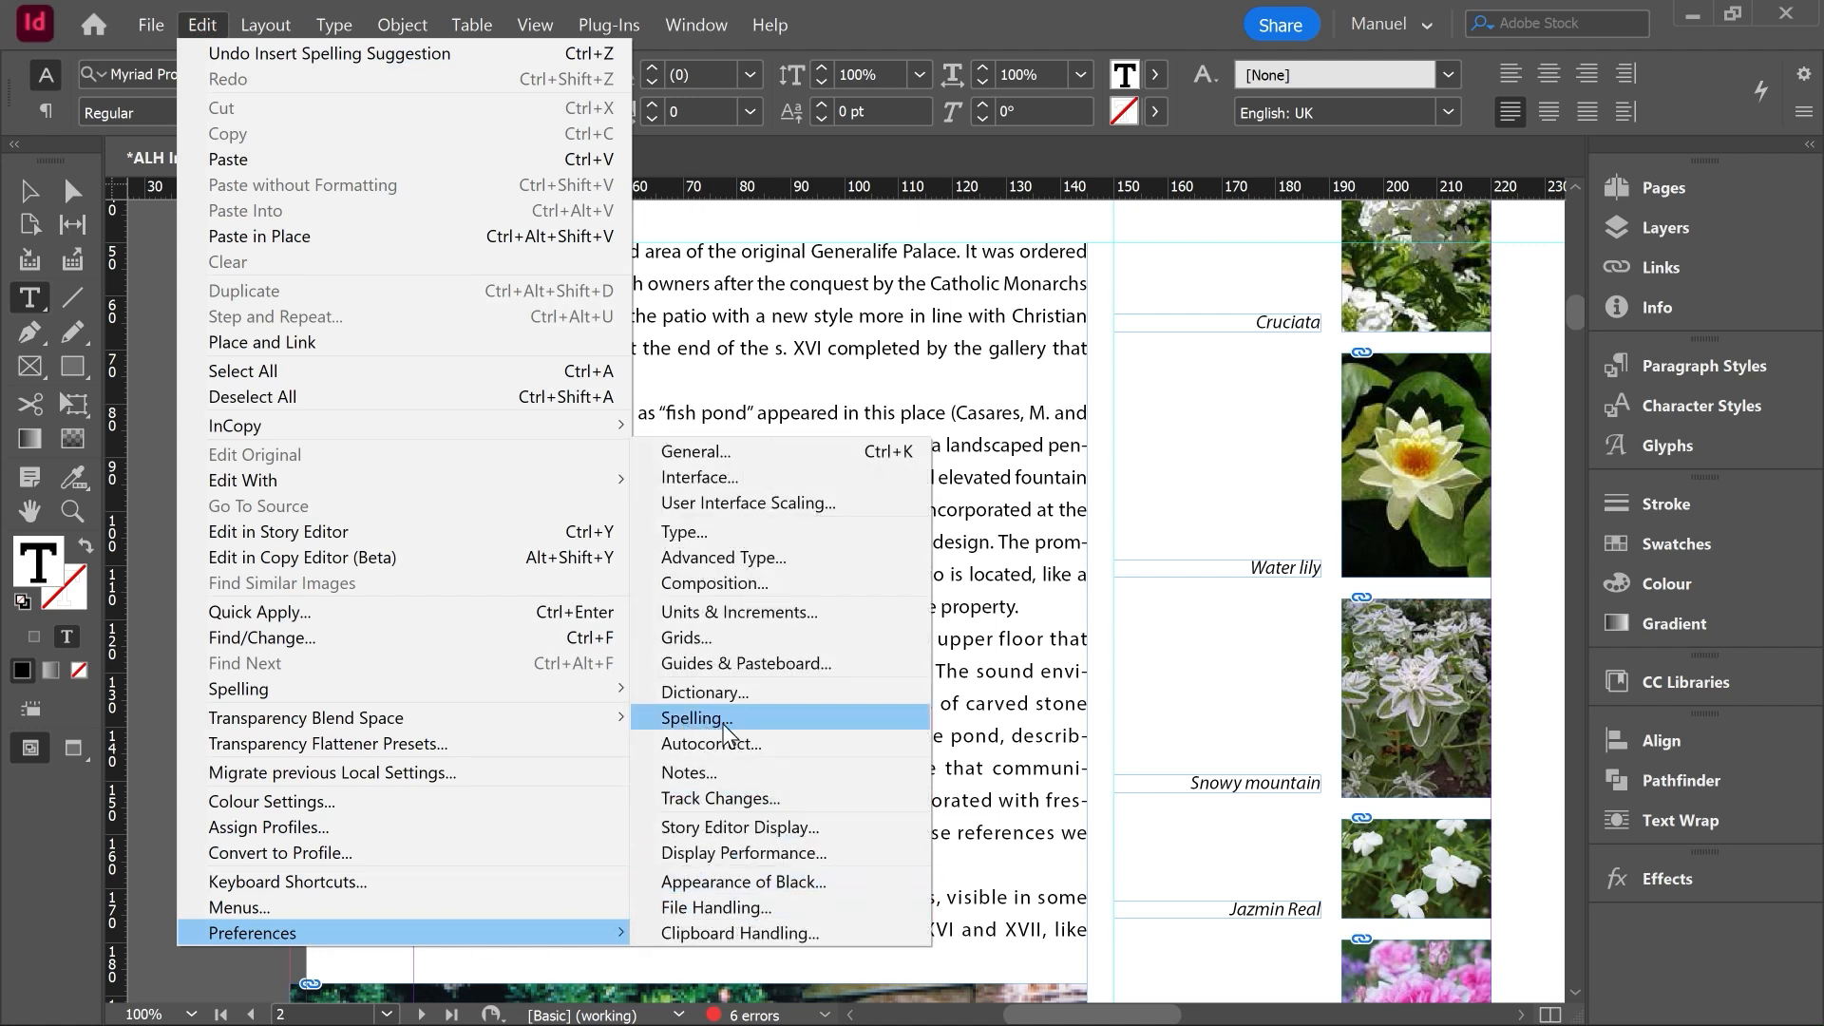
left_click(748, 750)
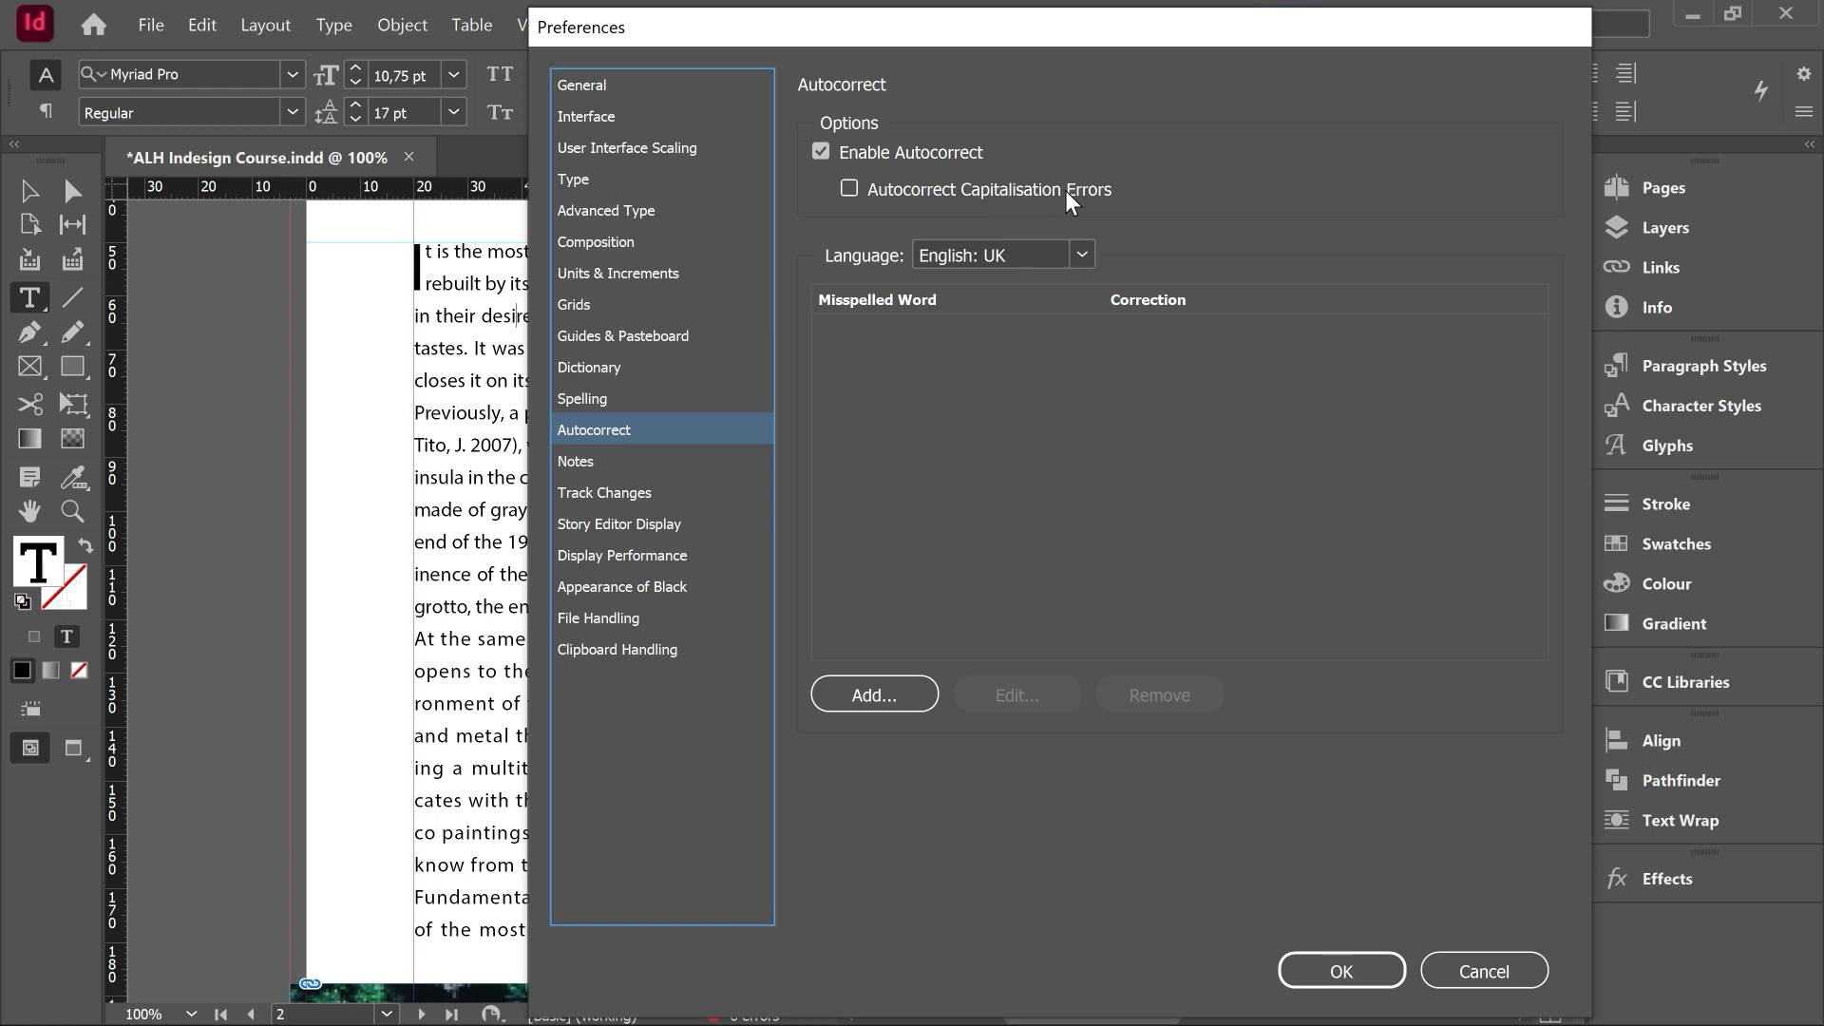
left_click(986, 267)
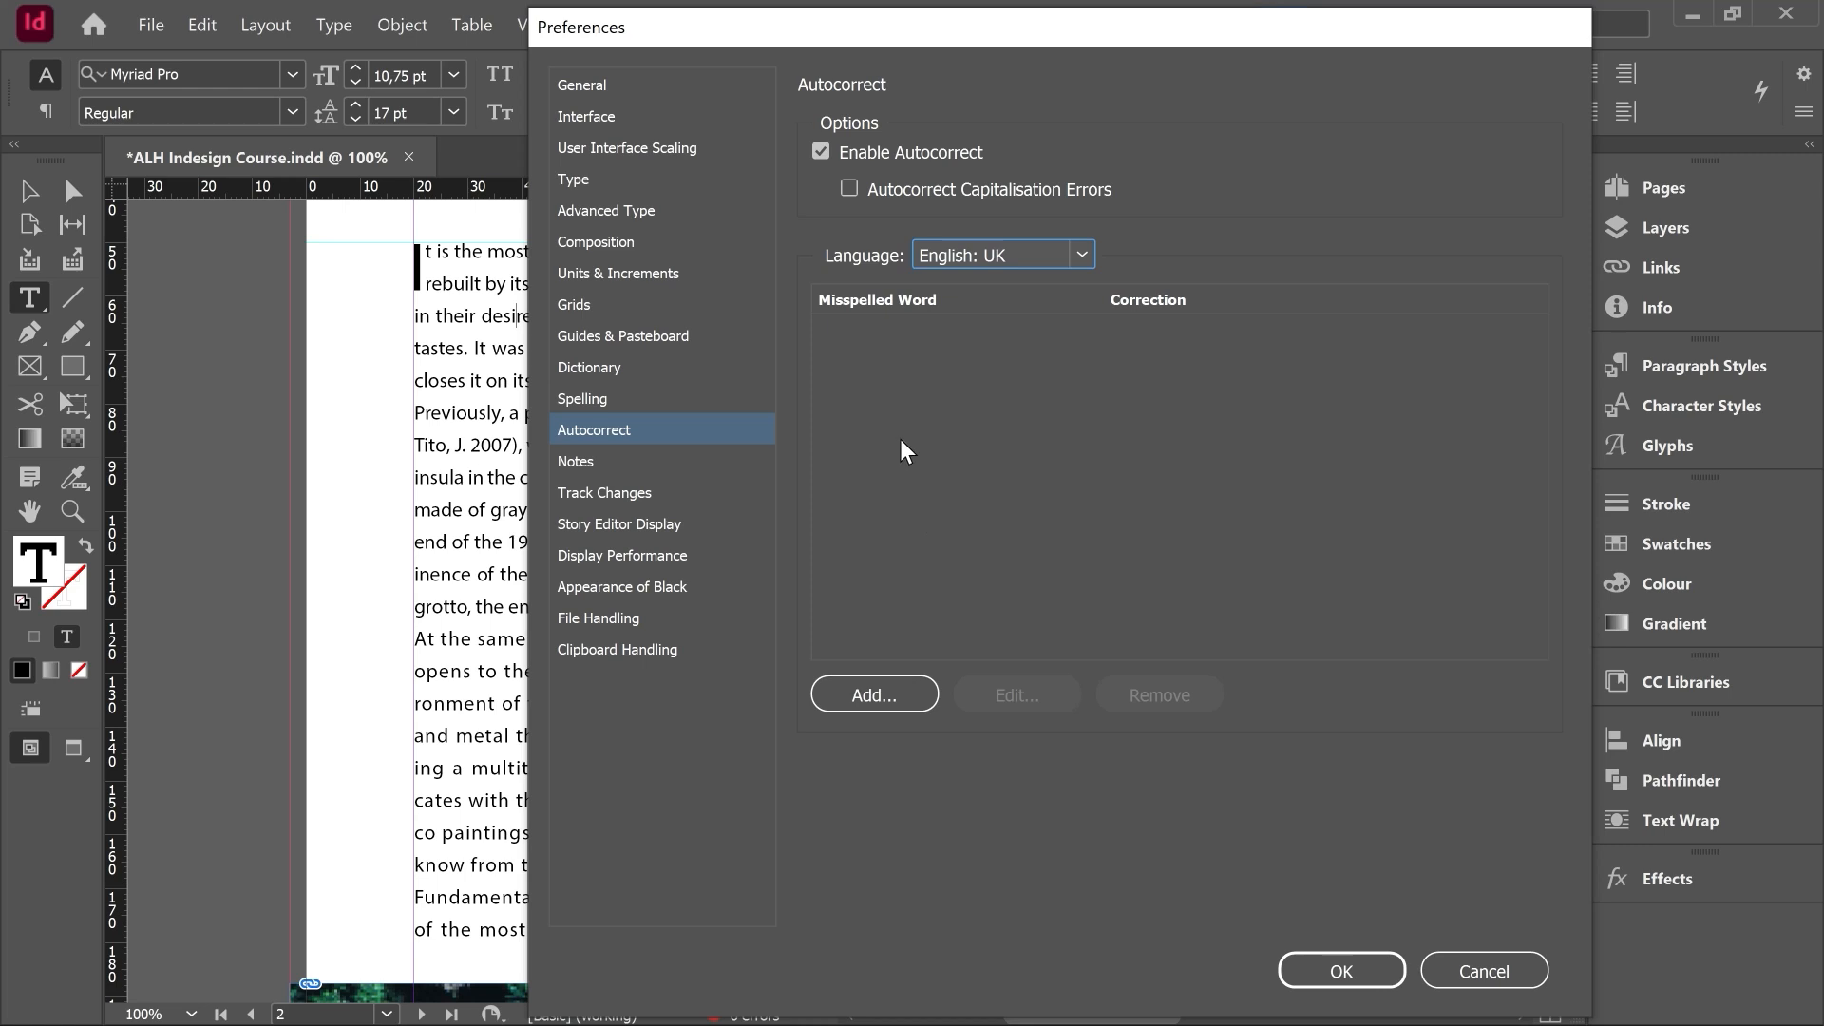
left_click(864, 692)
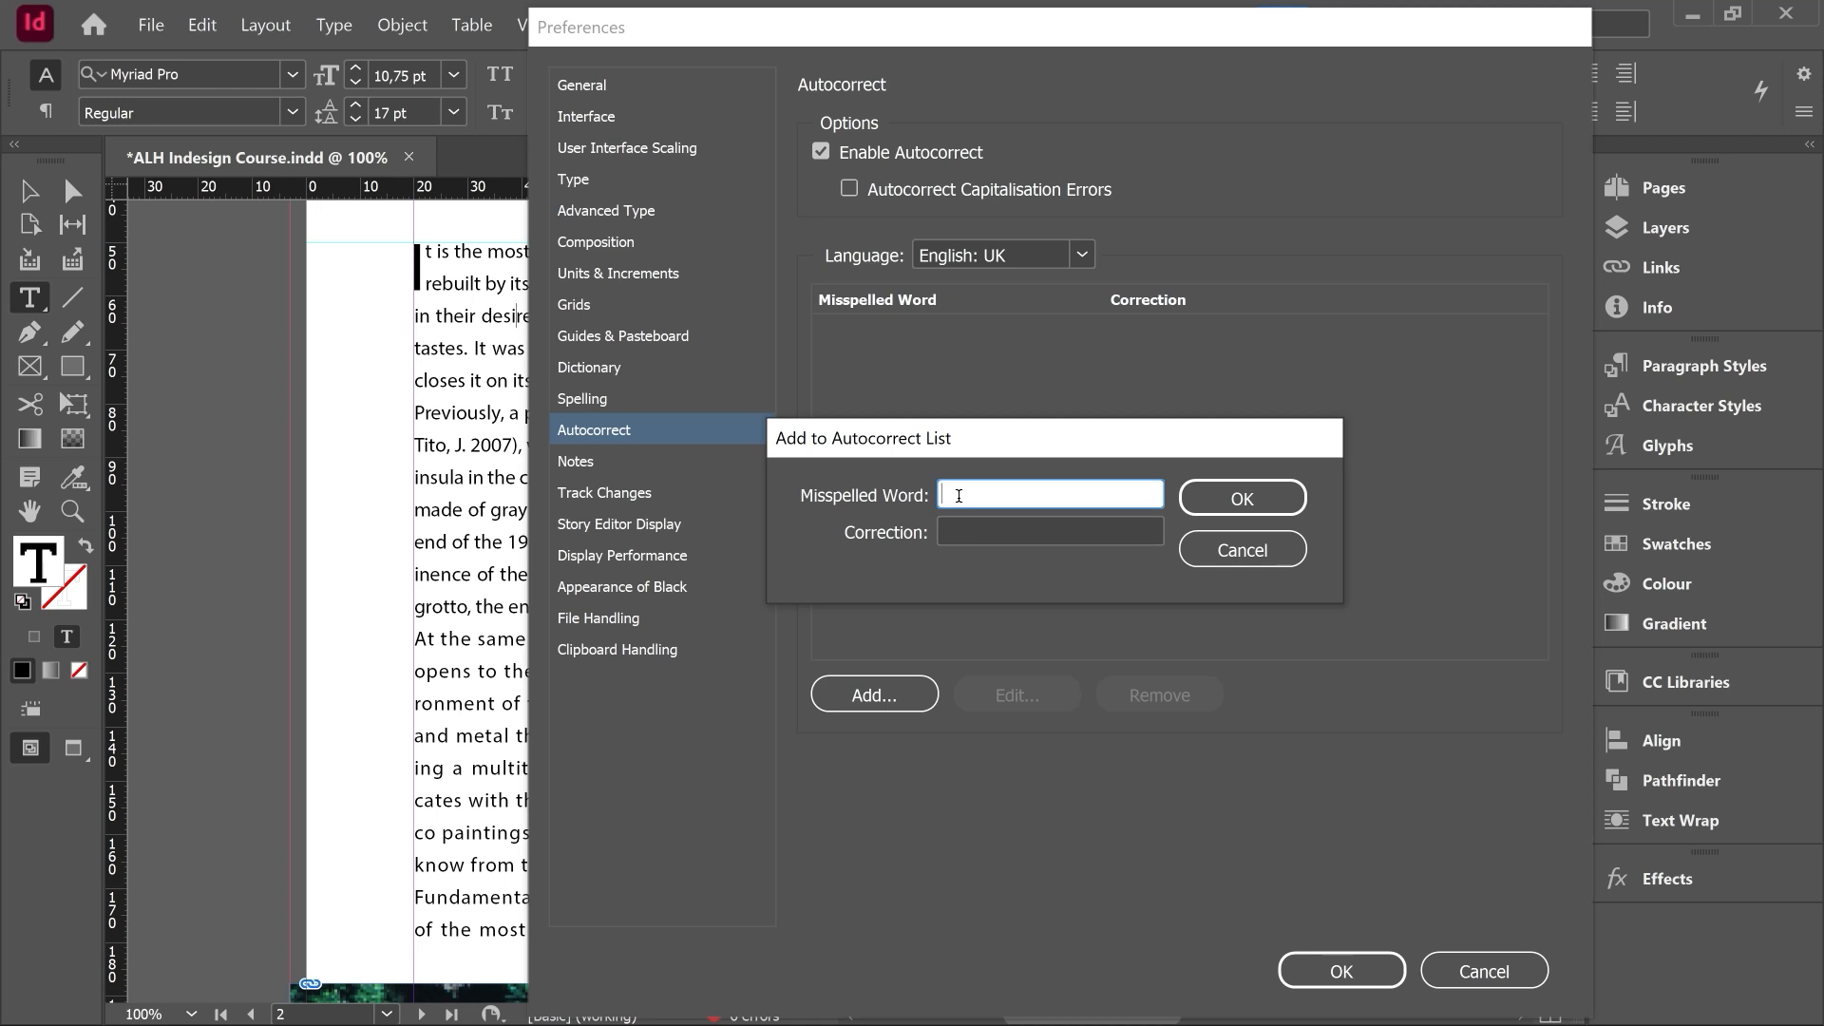
key("Escape")
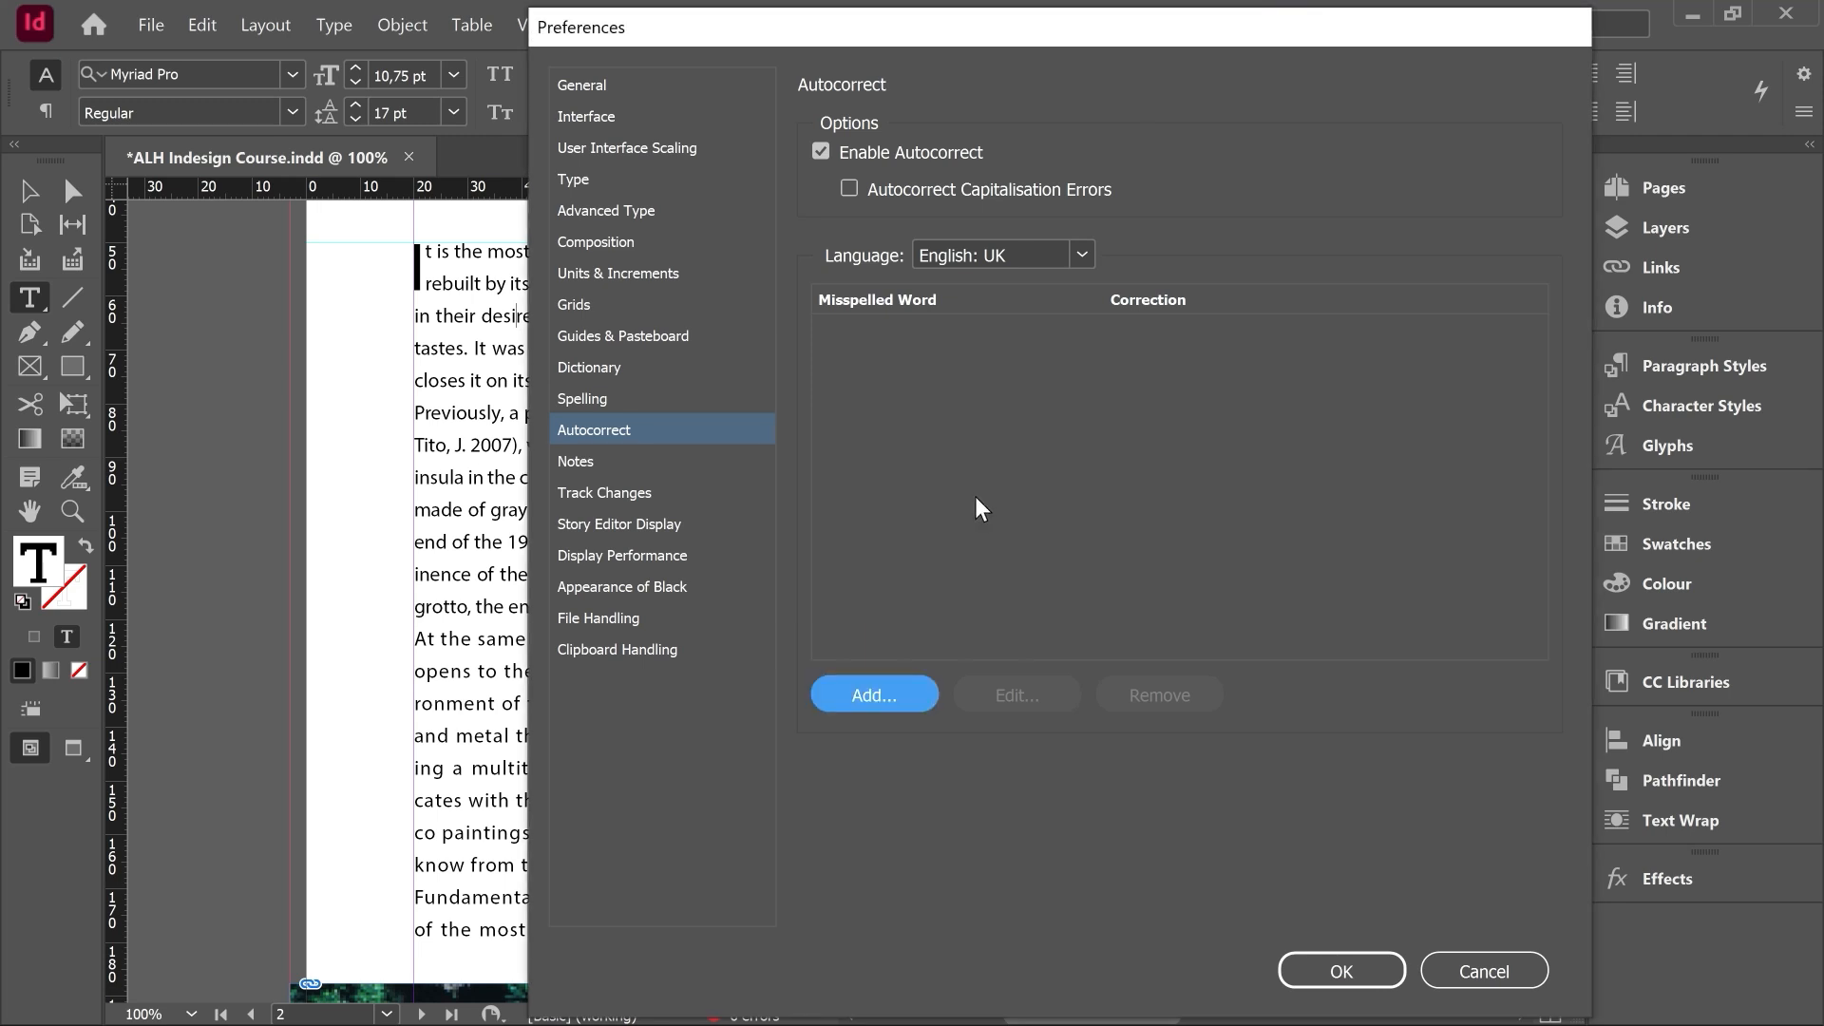
left_click(1299, 967)
Turn off Autocorrect from within the body text.
right_click(519, 334)
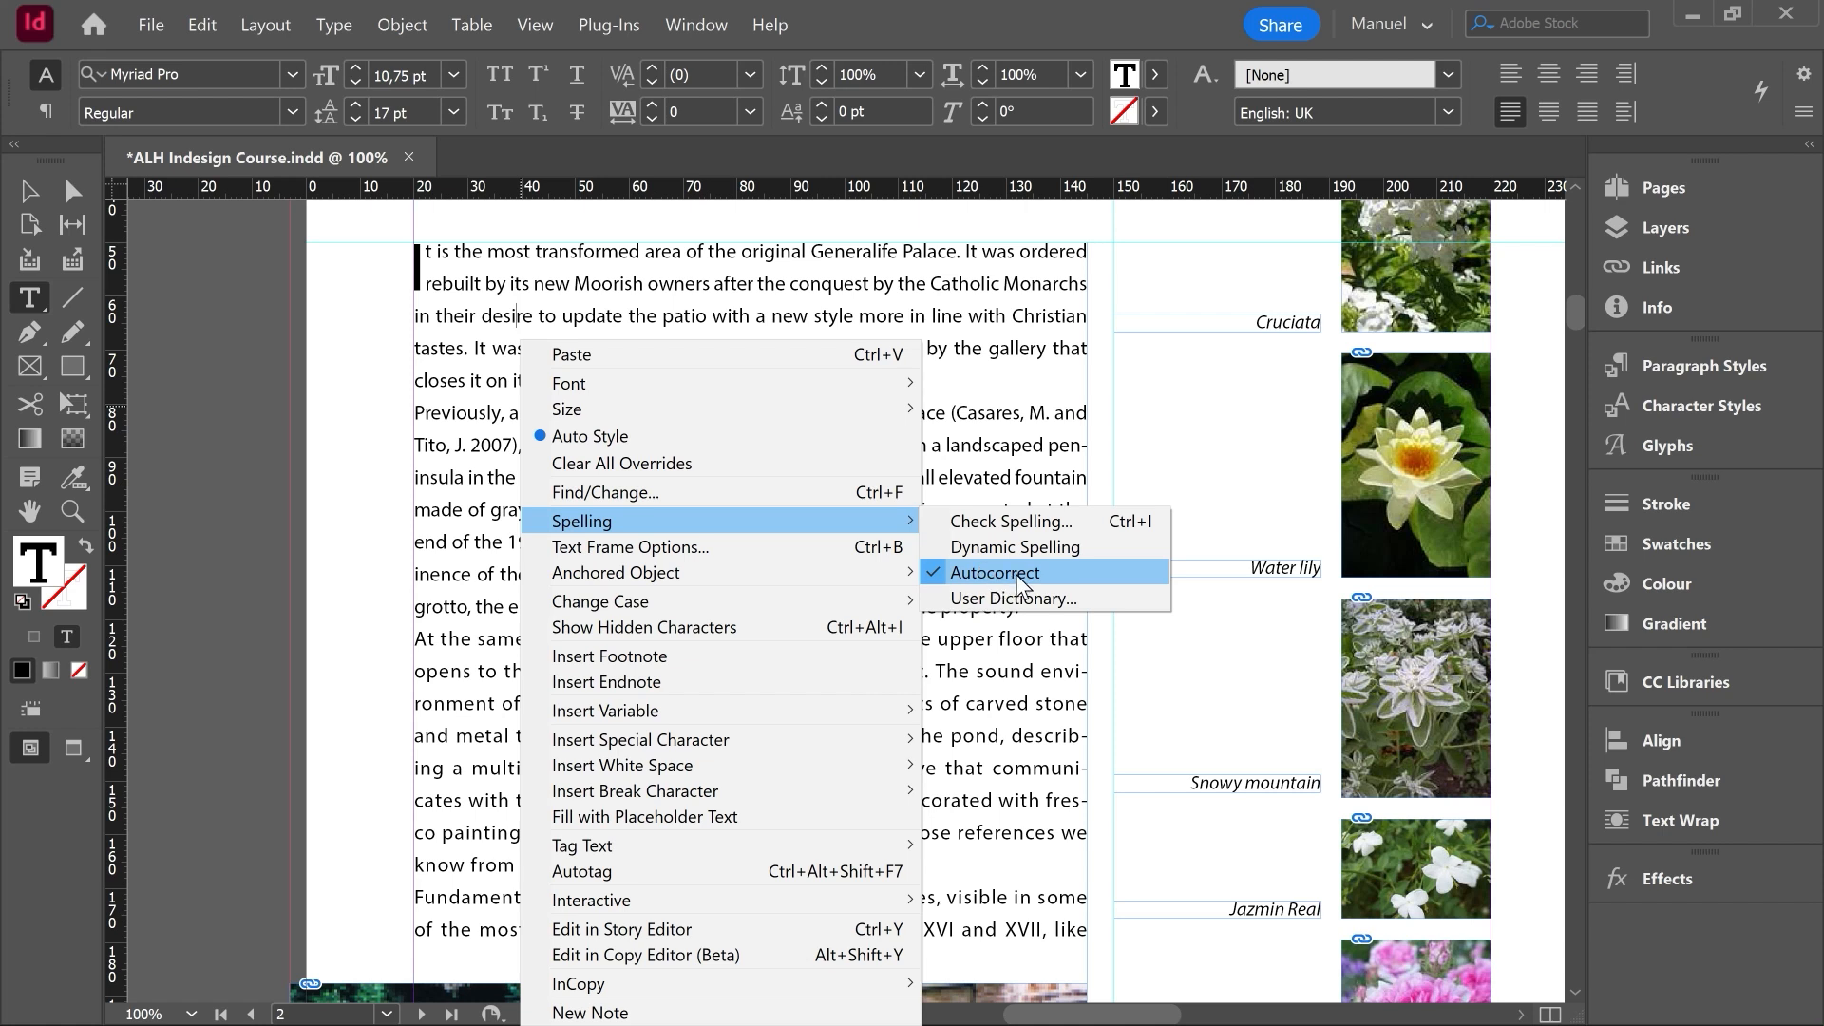
left_click(1016, 574)
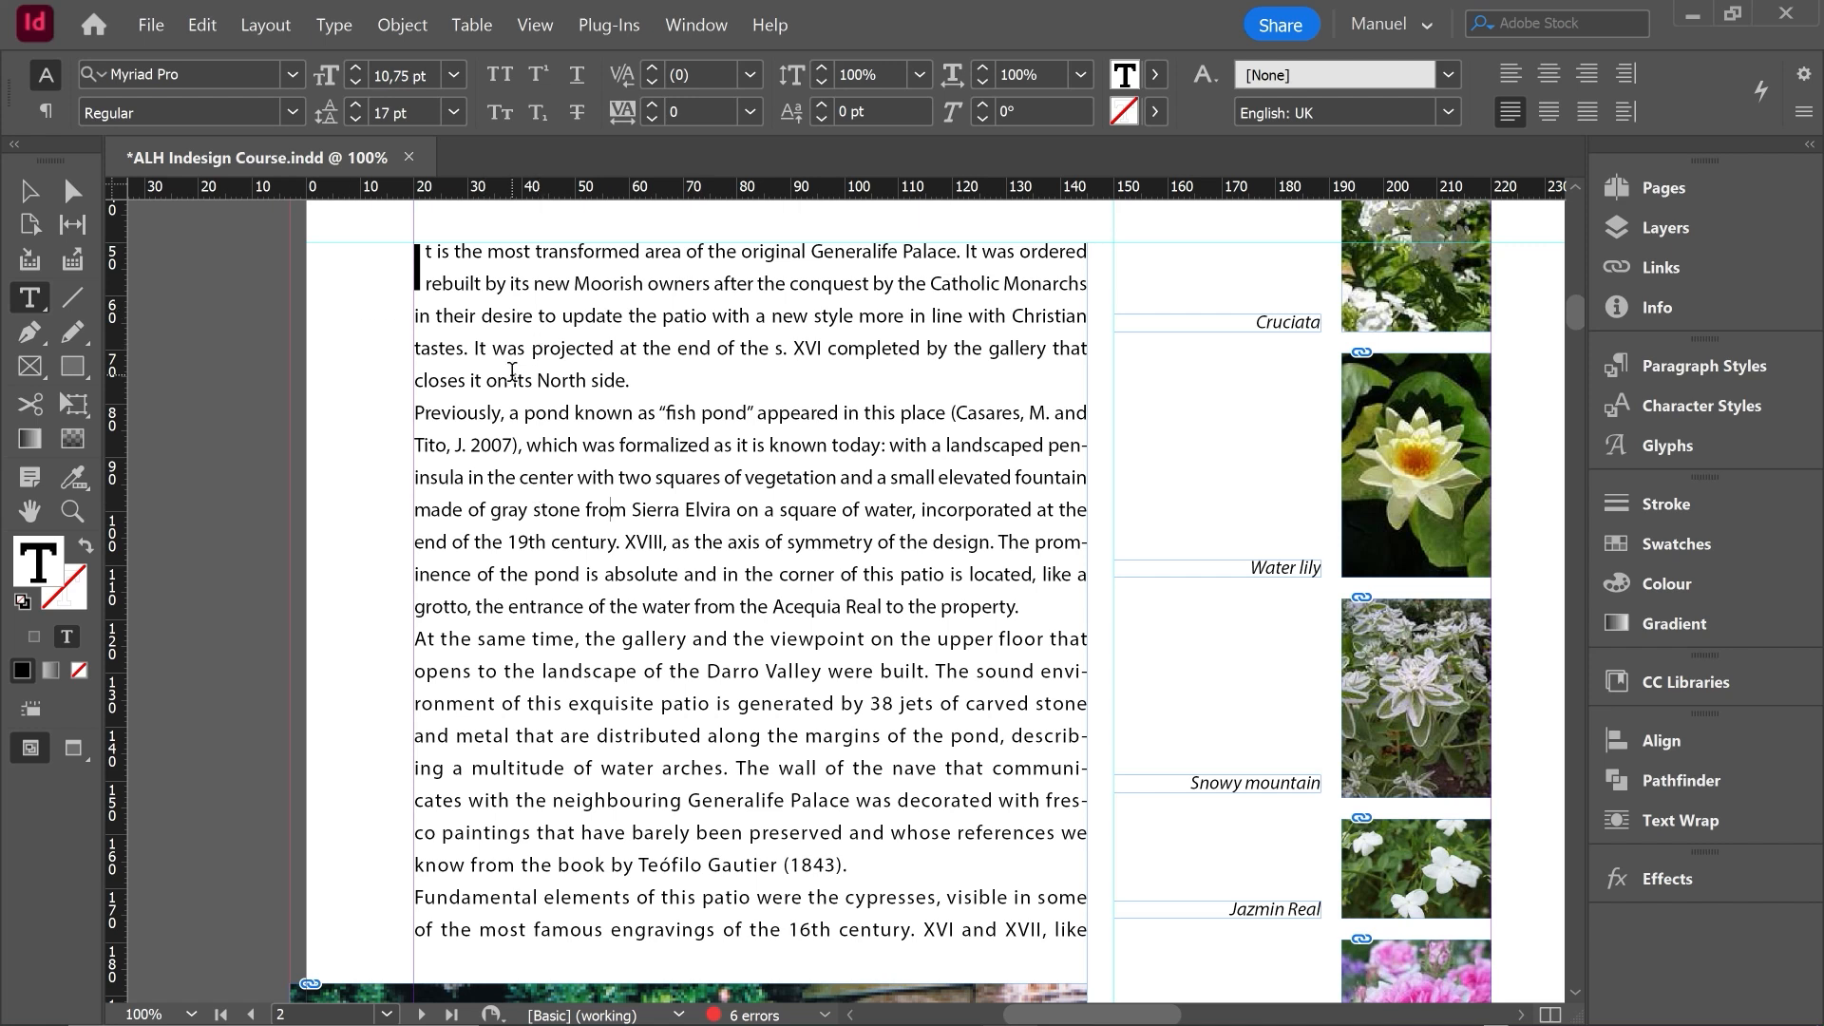
Open the User Dictionary from within the body text and check its target and language choices.
right_click(508, 313)
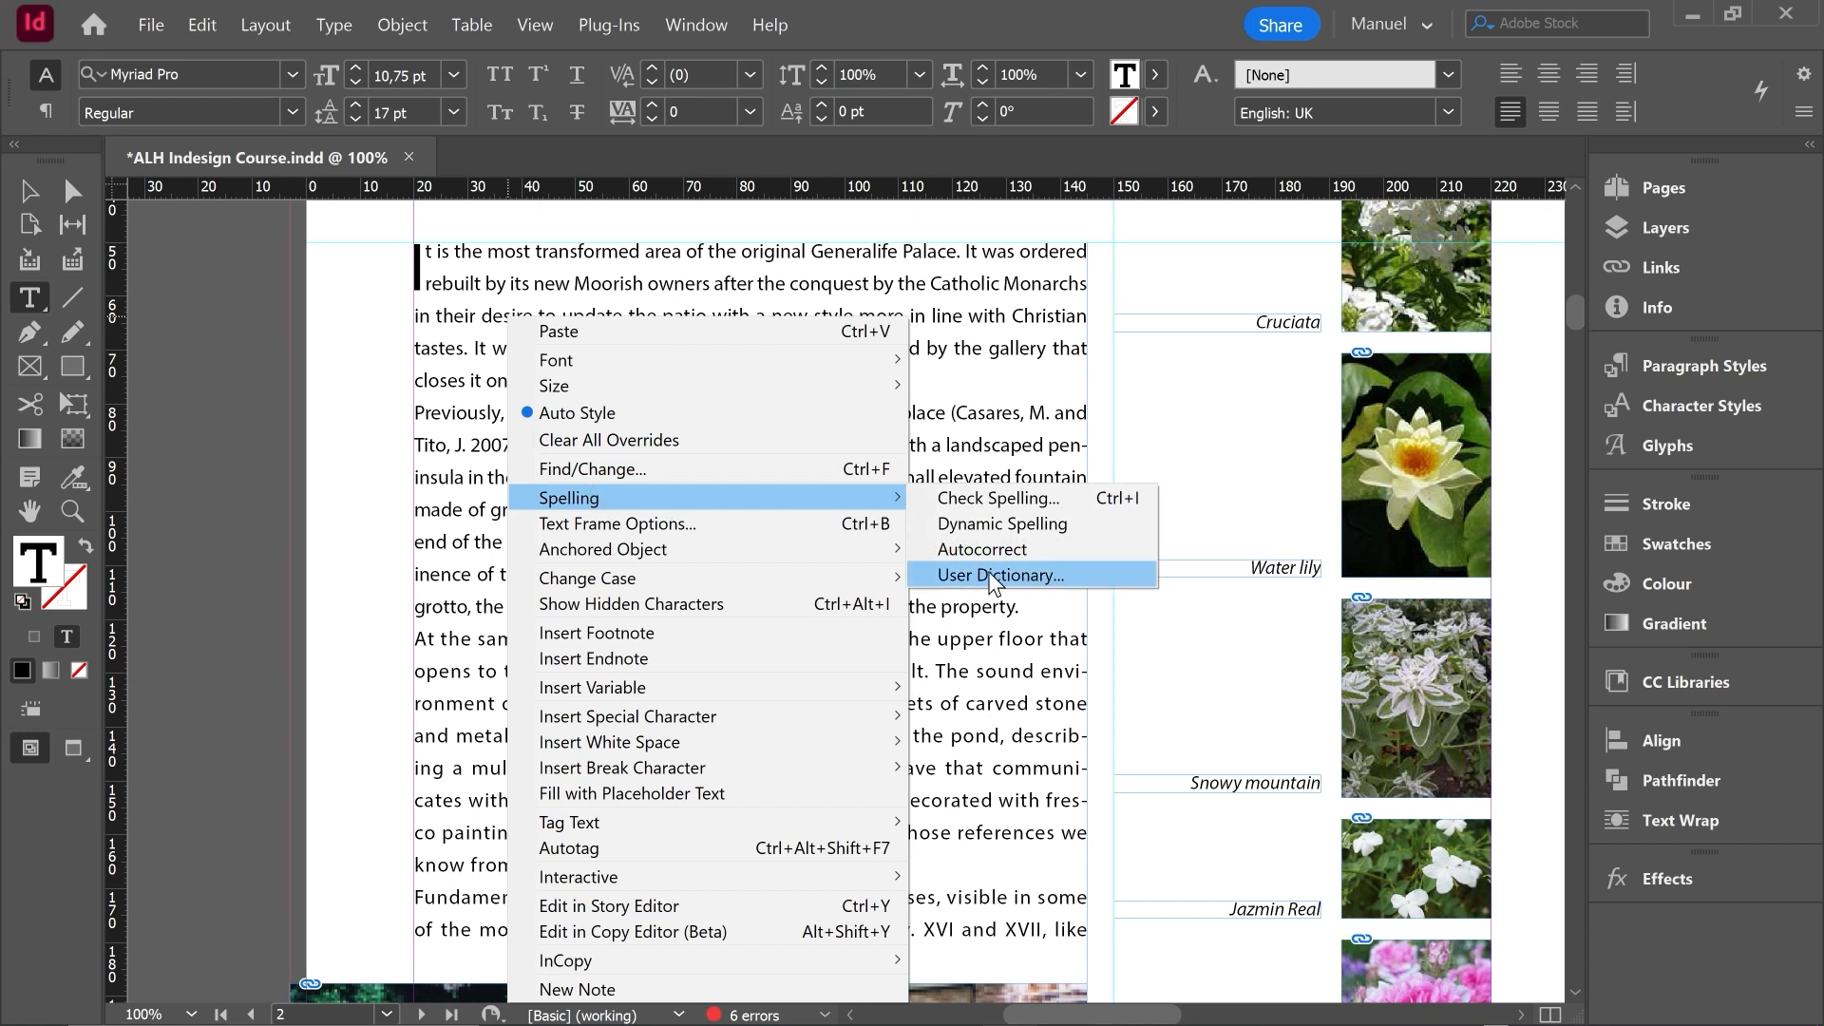
left_click(1019, 576)
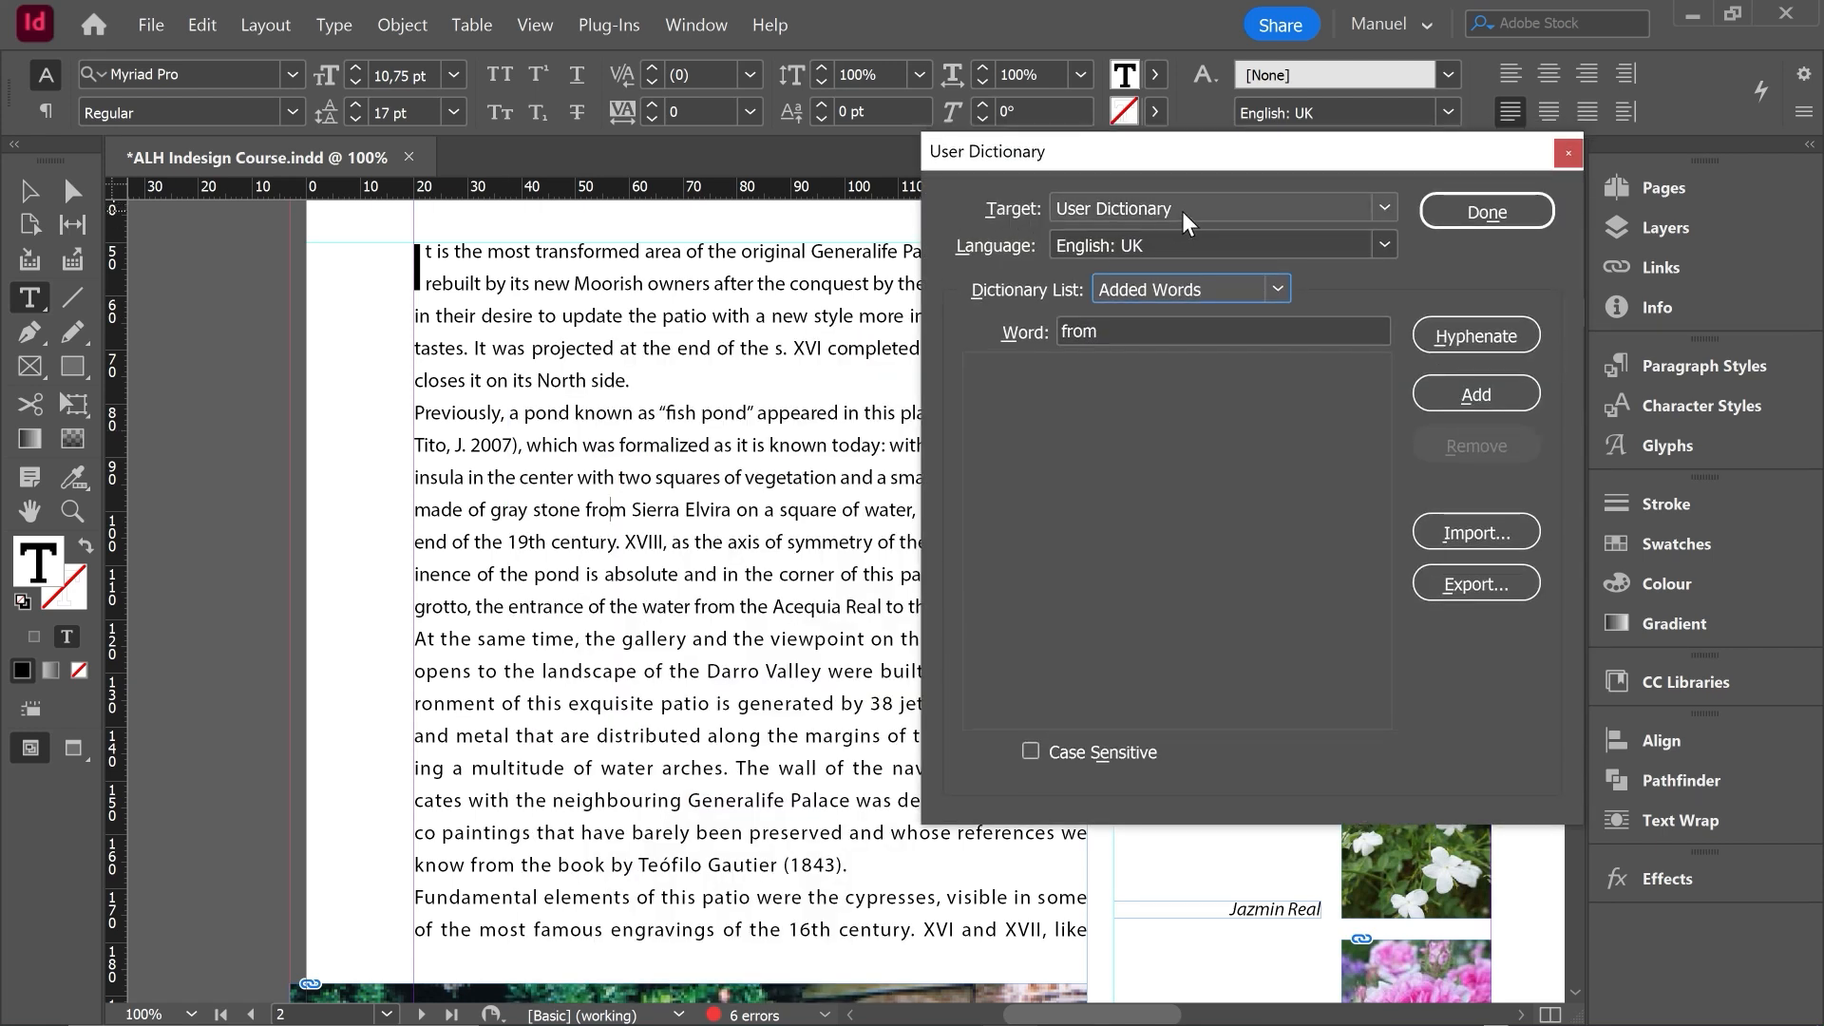
left_click(1382, 208)
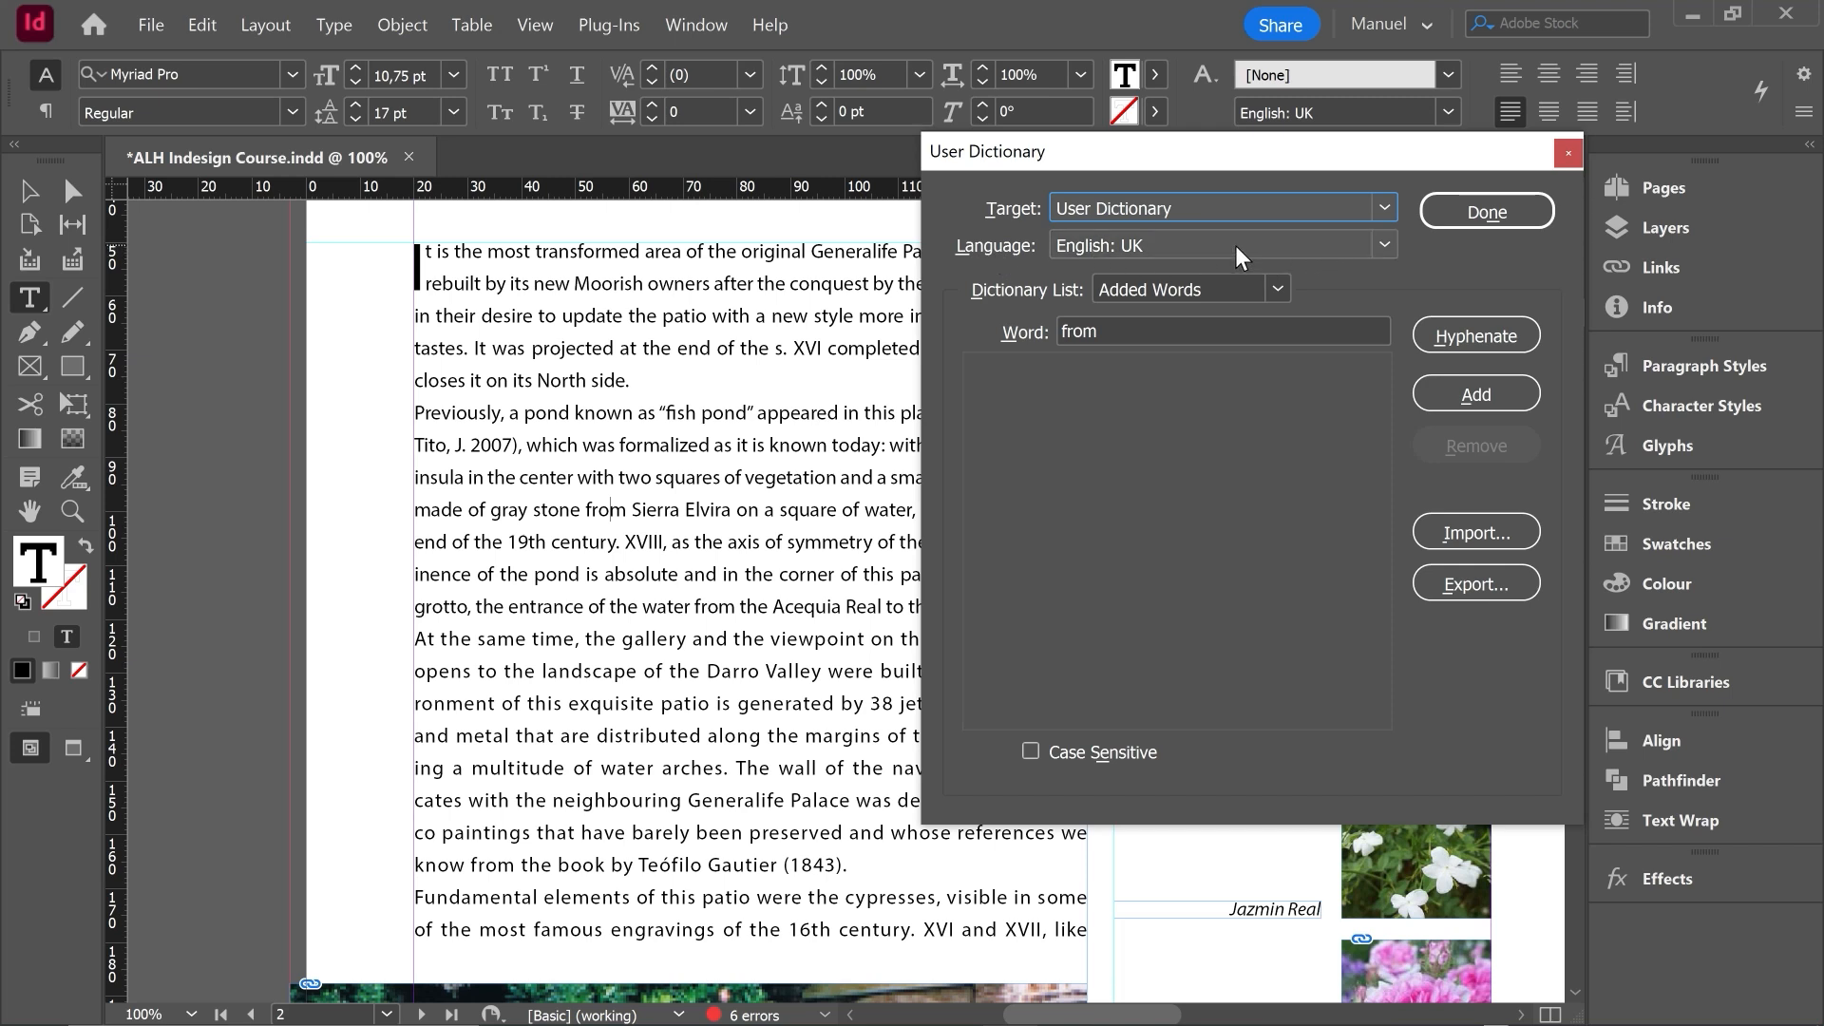
left_click(1385, 245)
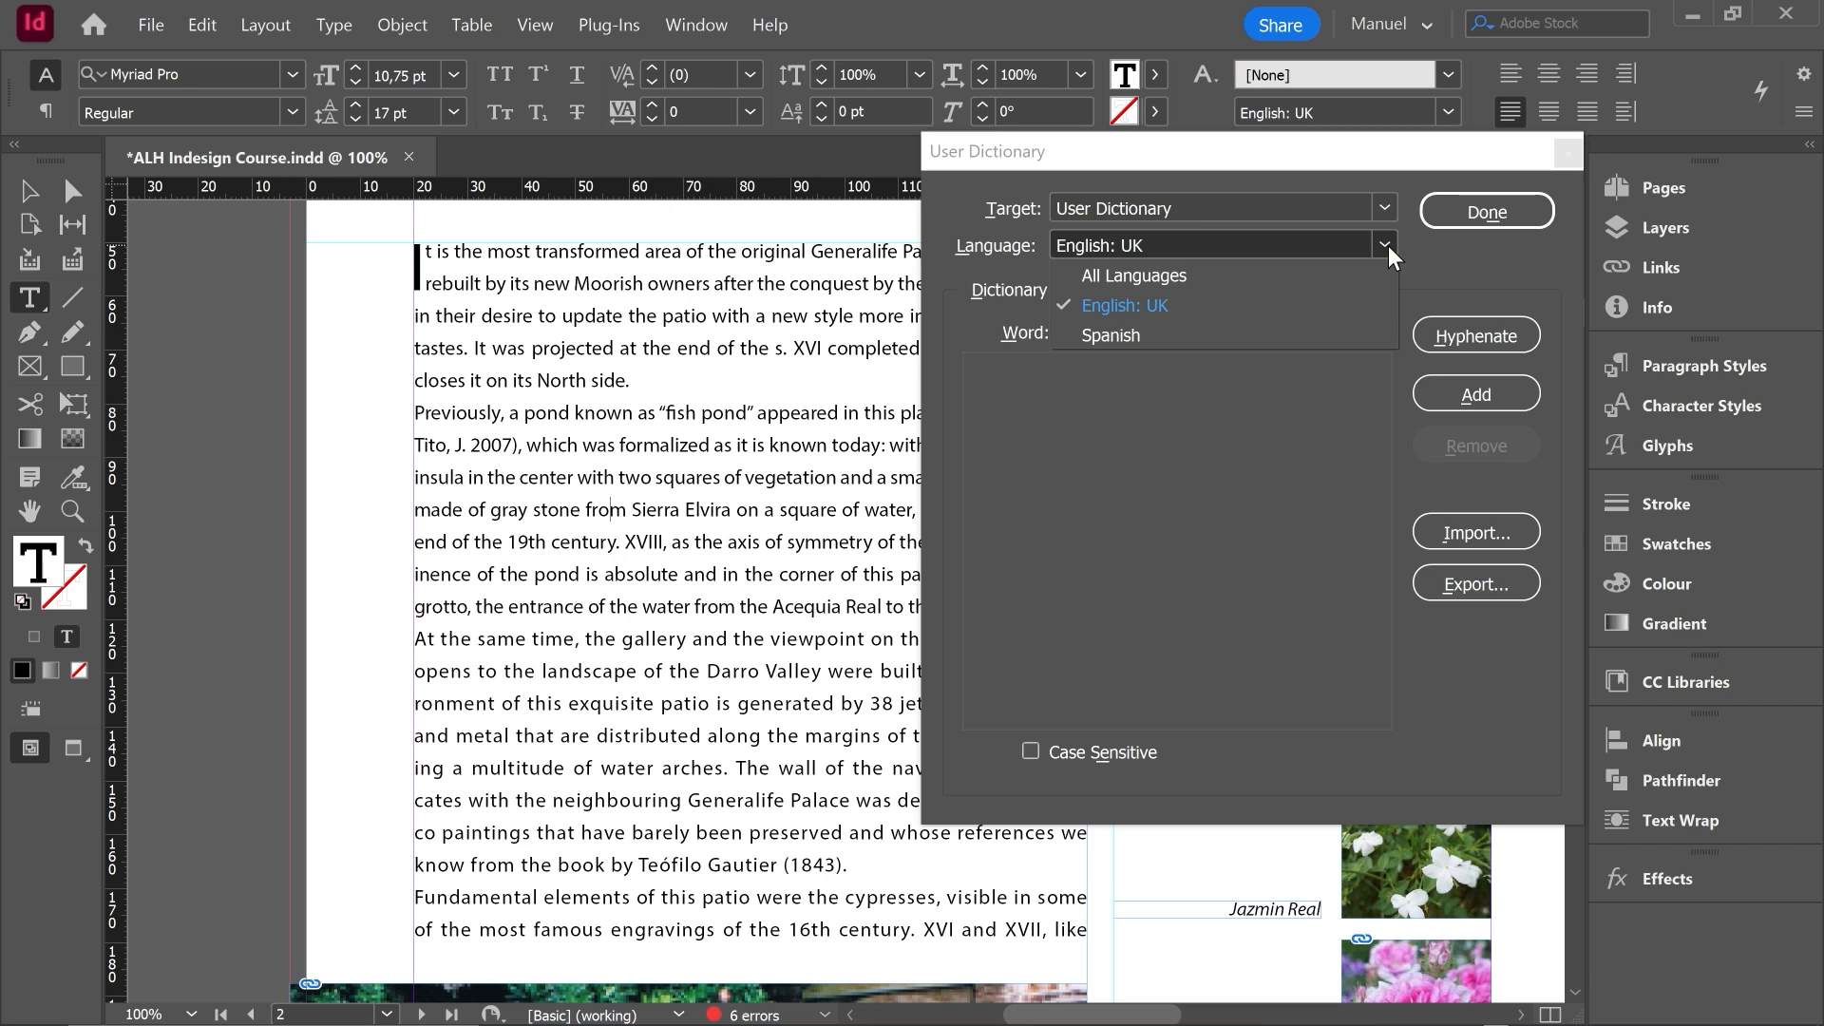
left_click(1388, 245)
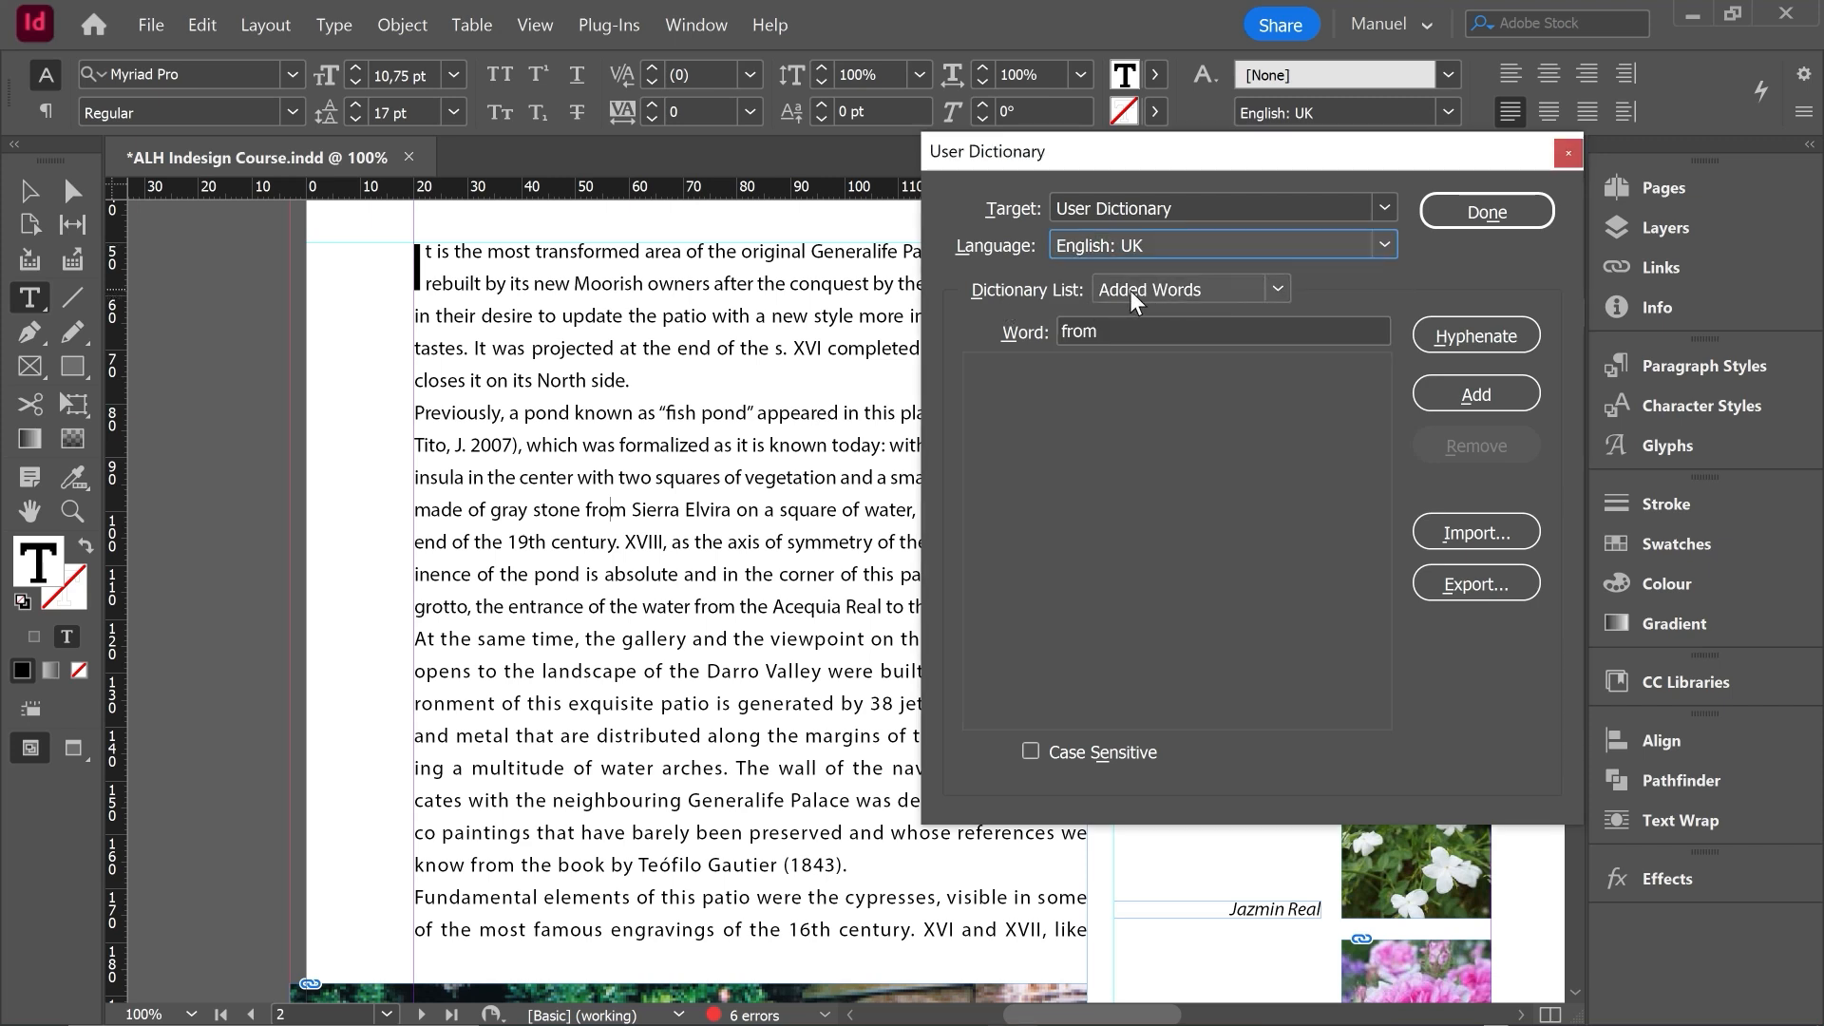
Look through the dictionary's Removed Words and Ignored Words lists and return to the Added Words list.
left_click(1279, 291)
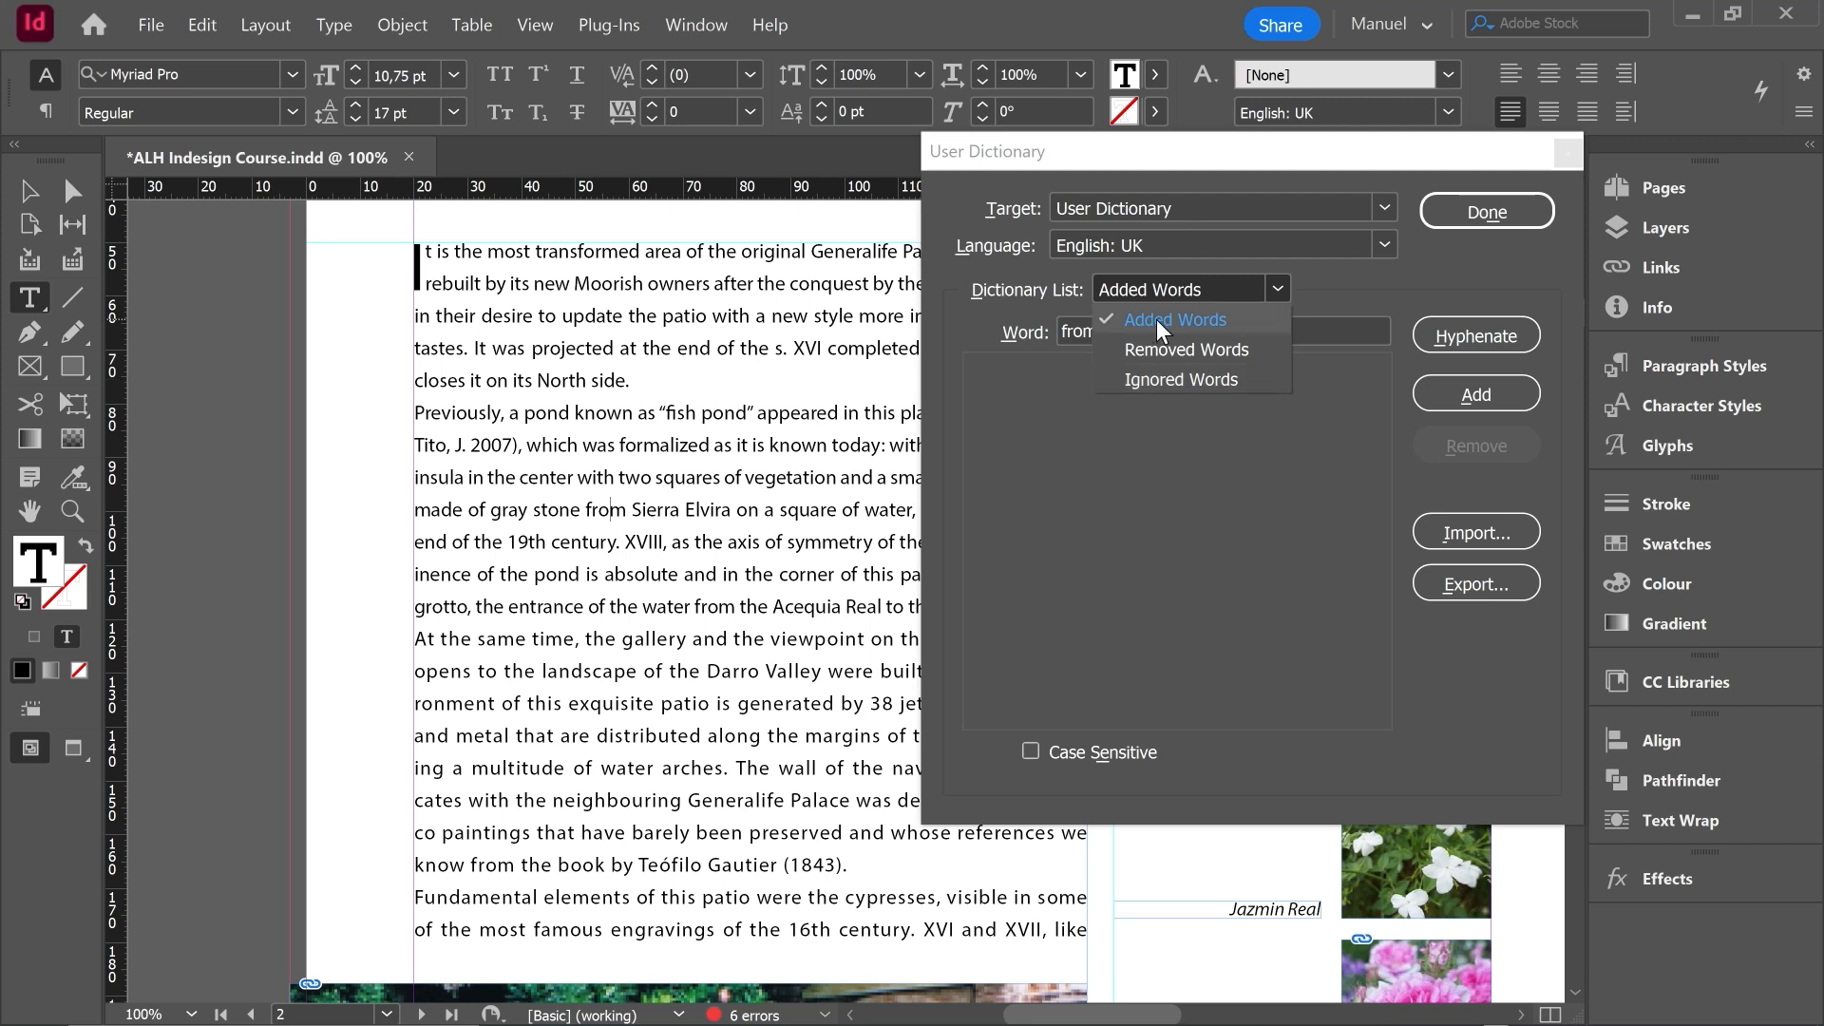
left_click(1187, 349)
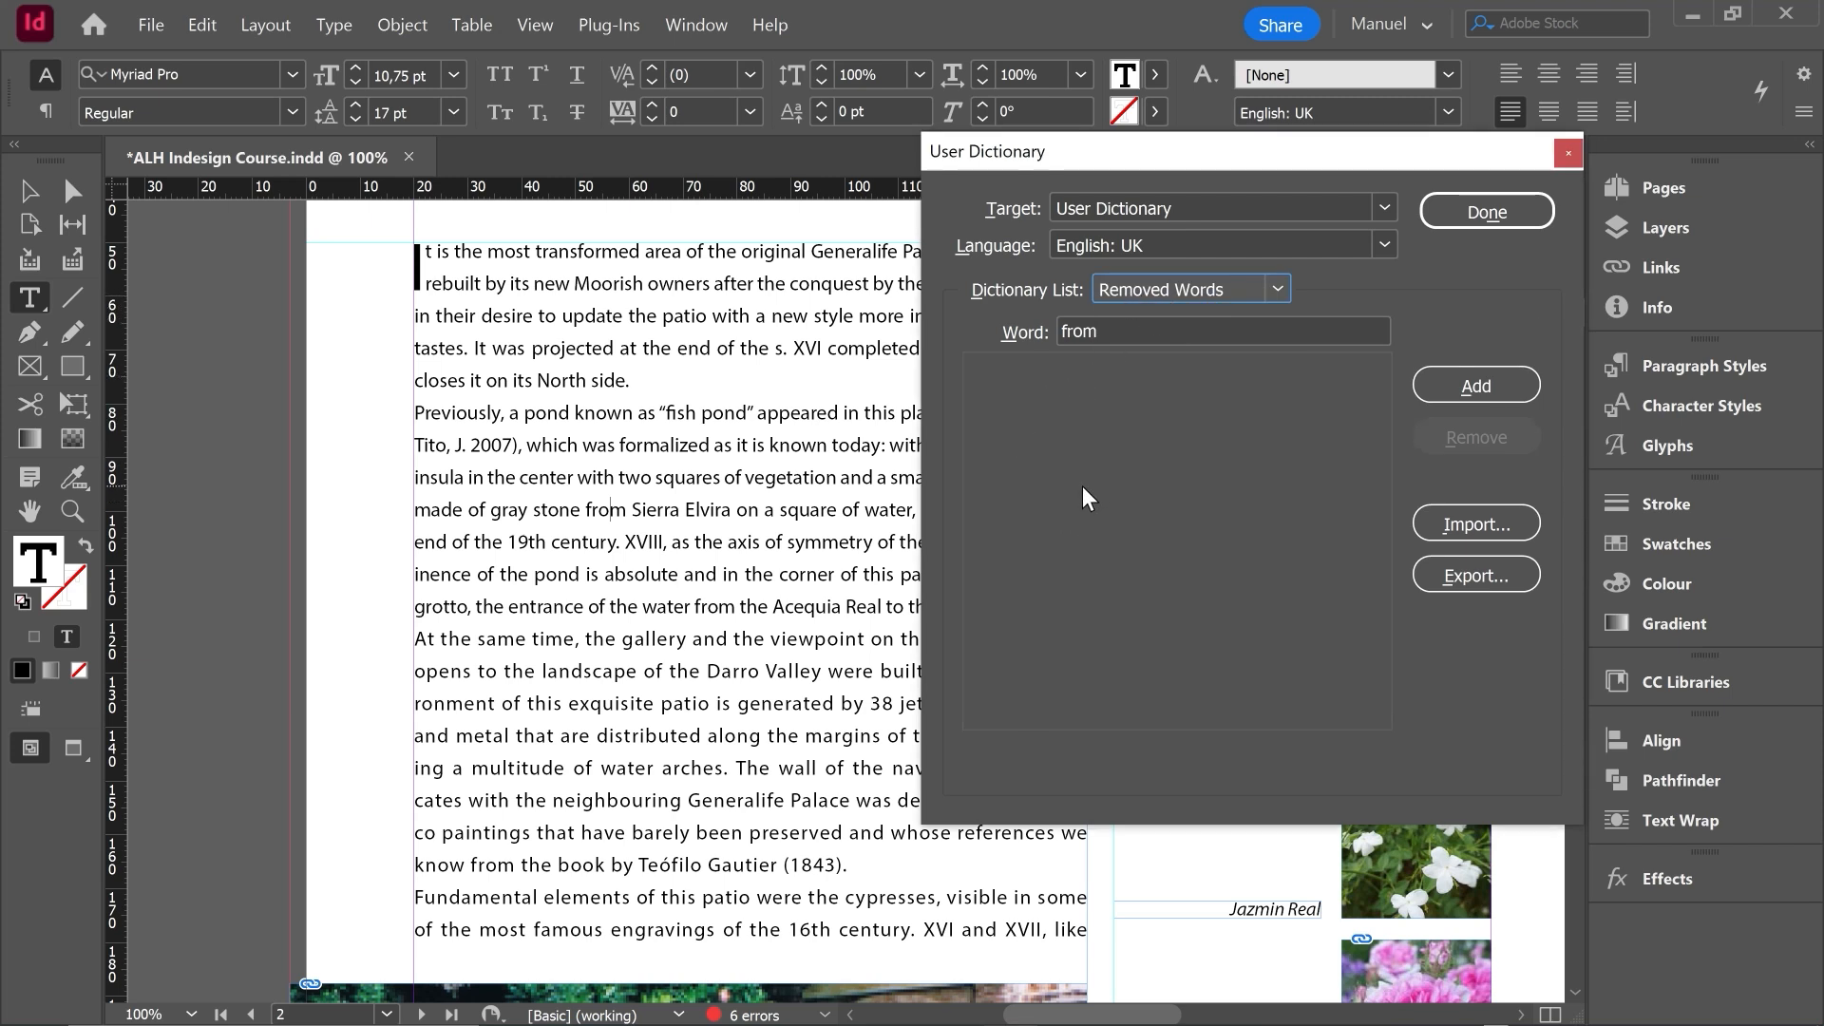
left_click(1278, 289)
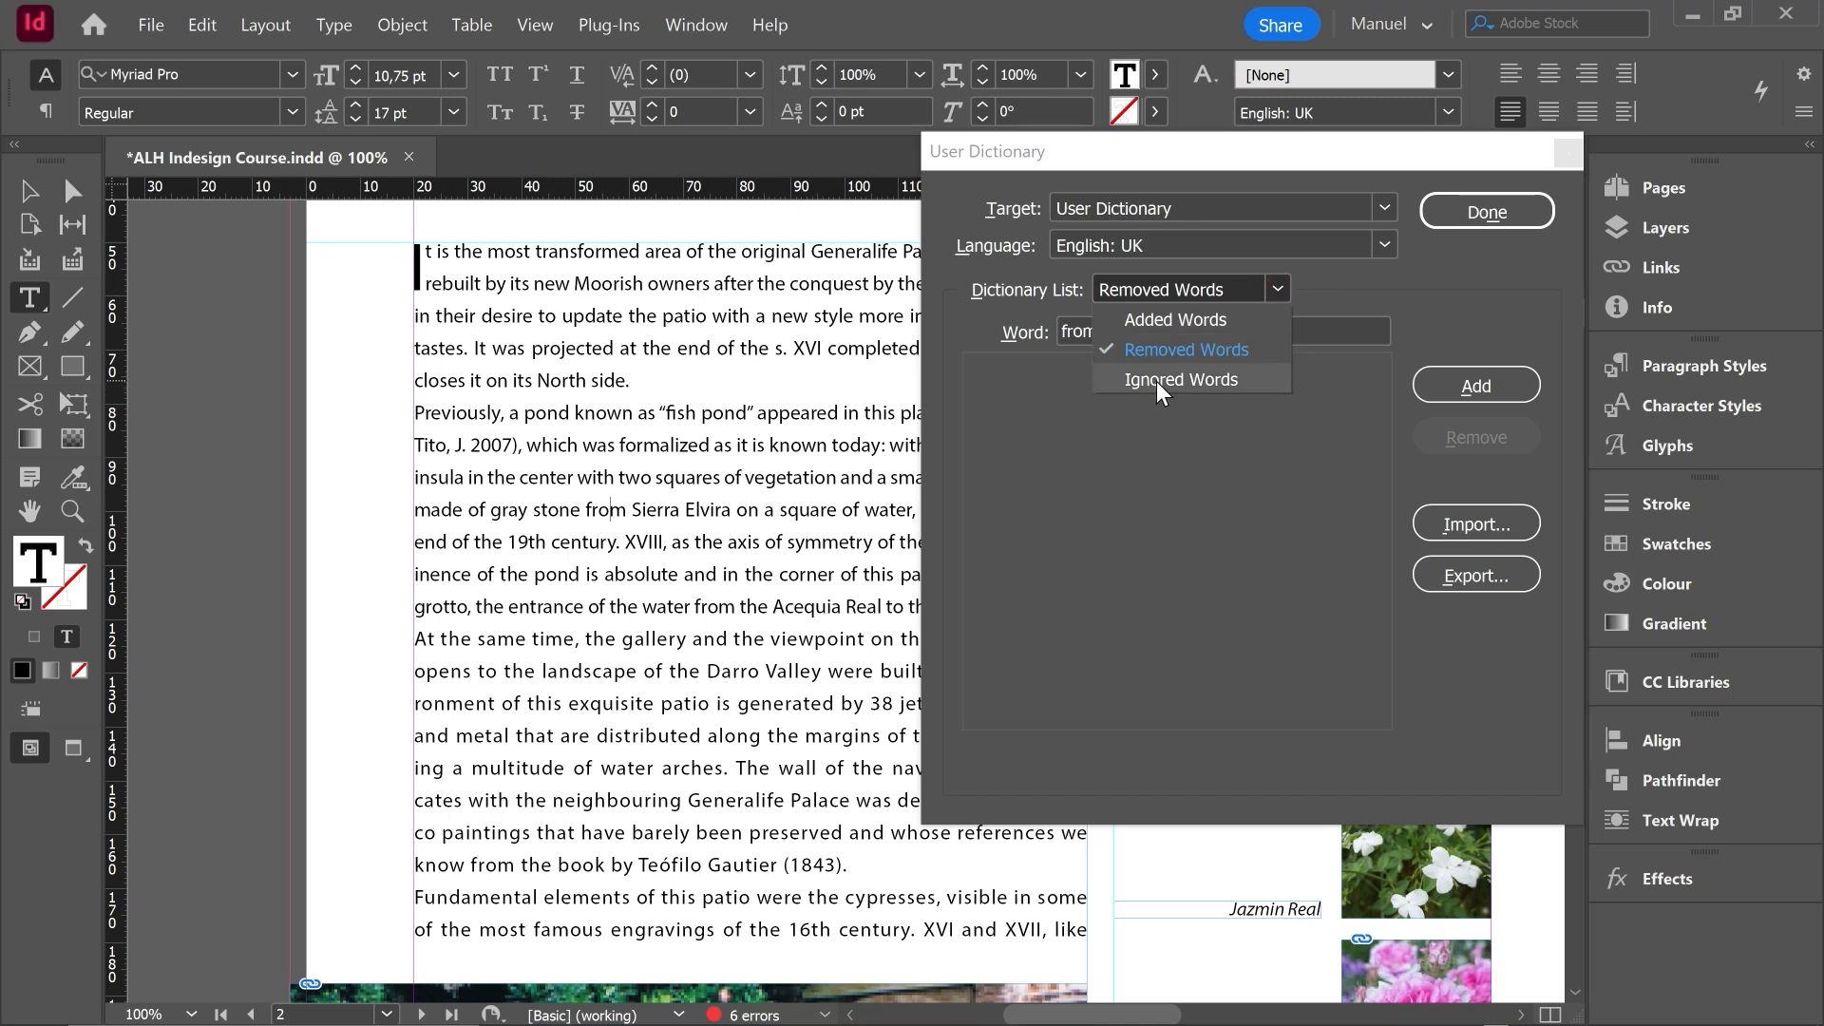
left_click(1155, 380)
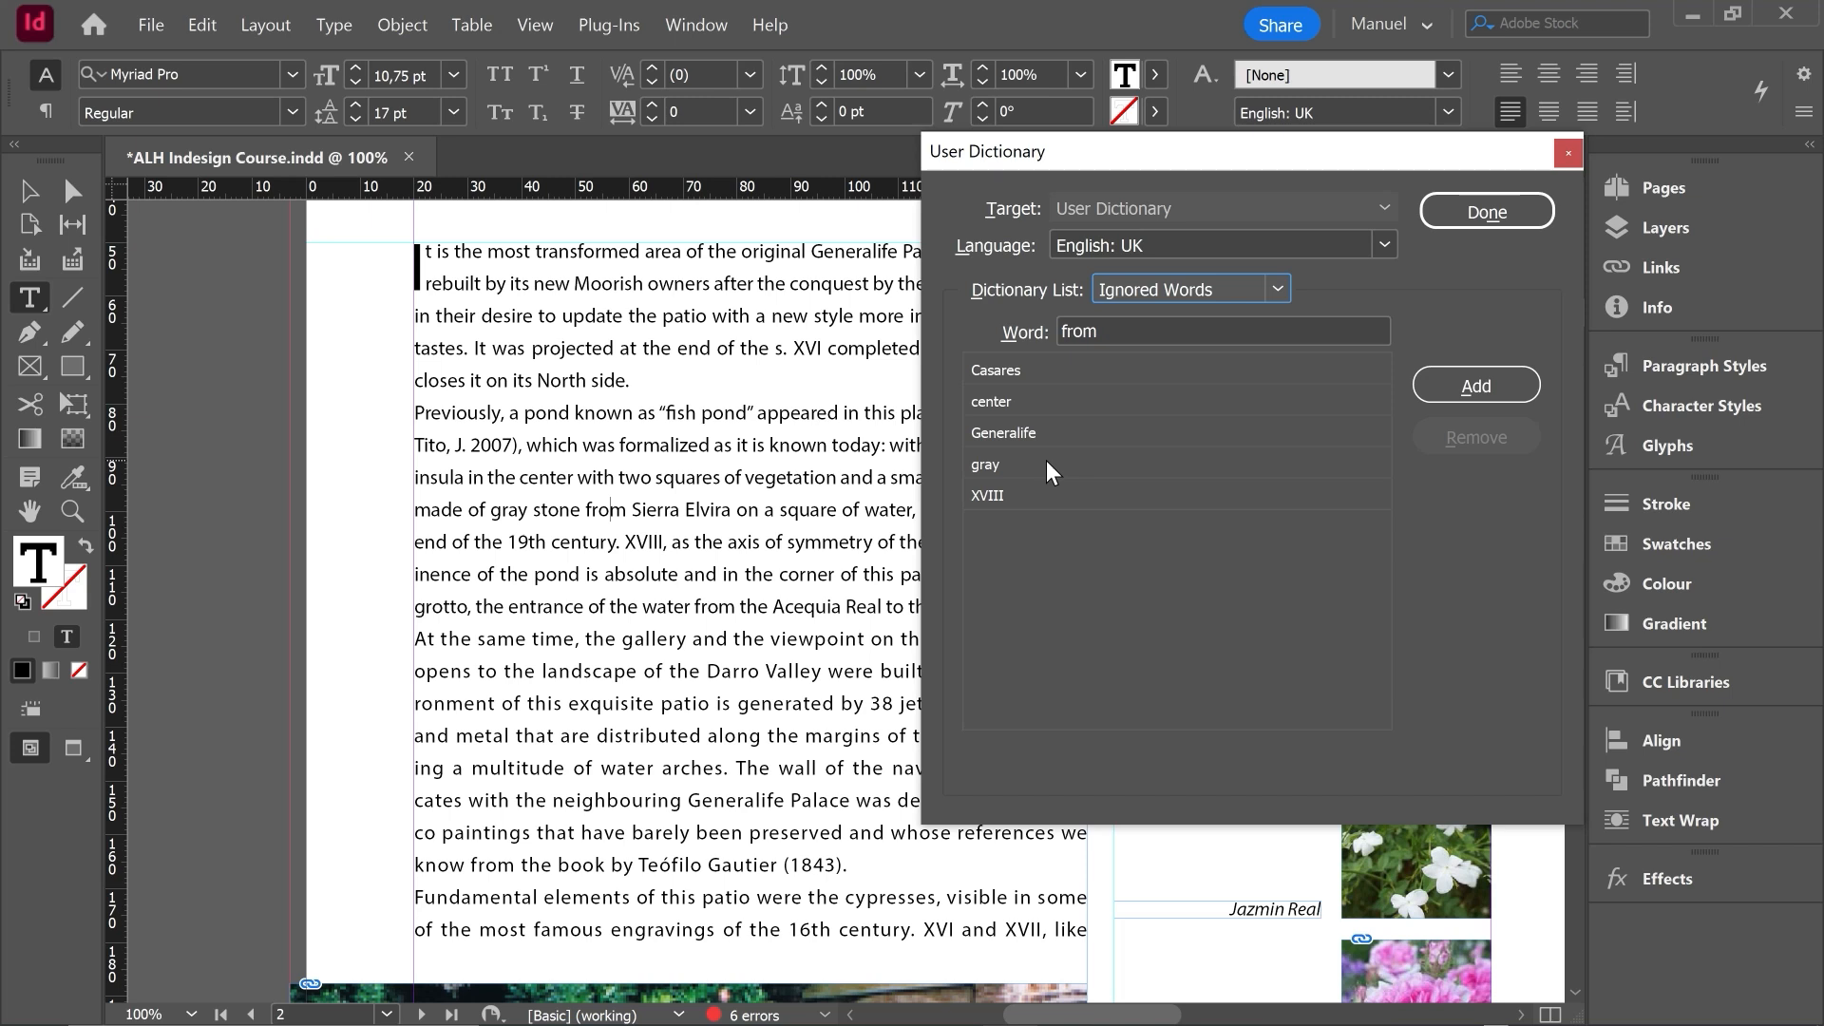
left_click(1275, 289)
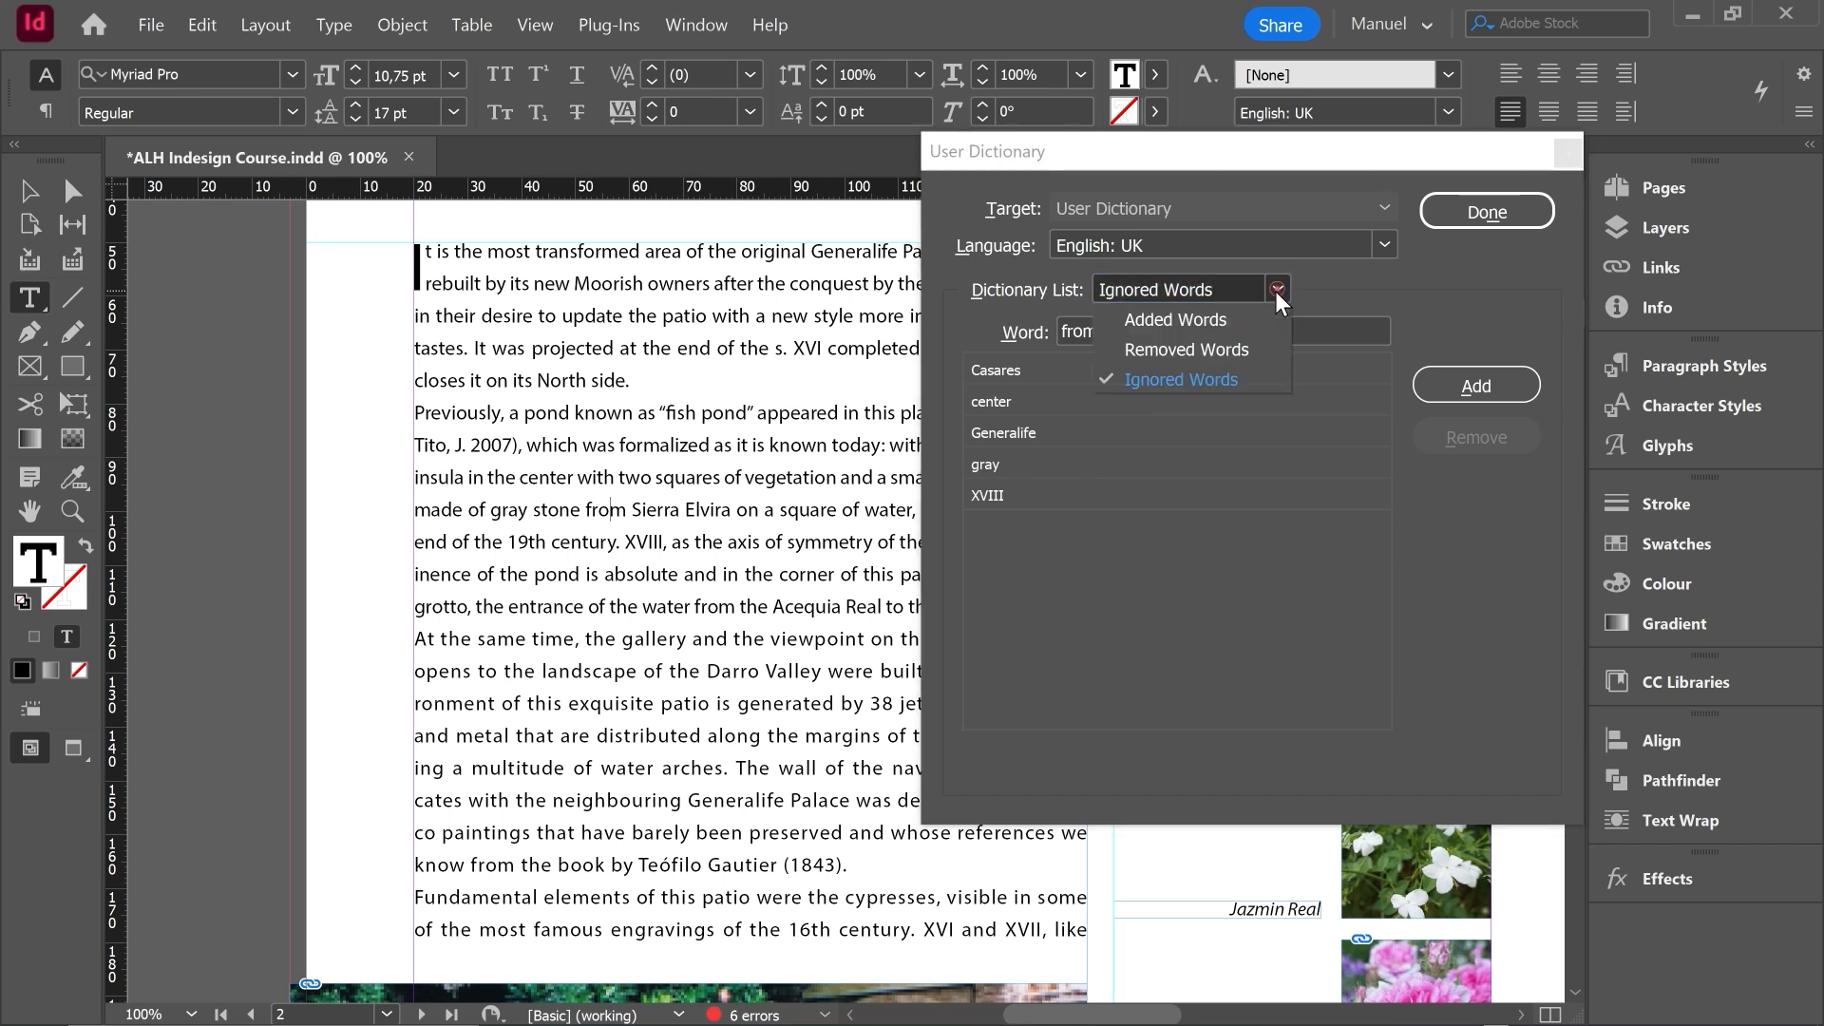
left_click(1156, 319)
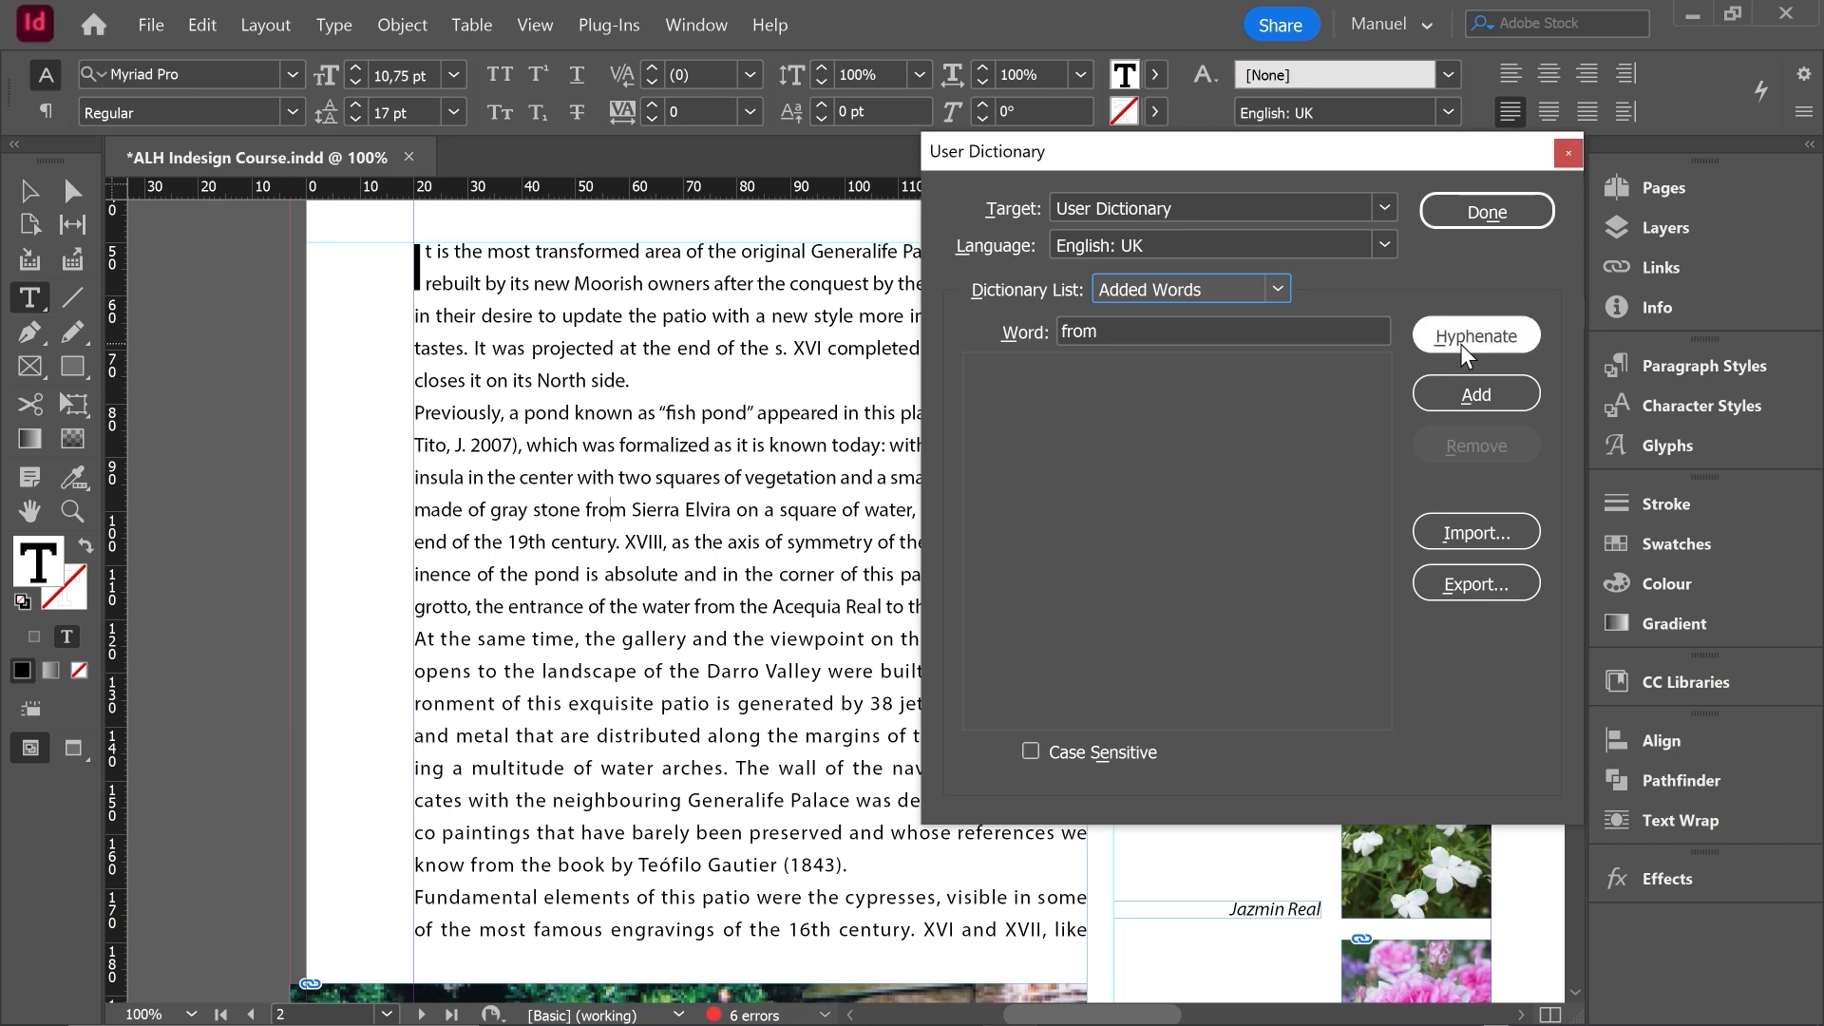
Add "dinosaur" with automatic hyphenation points to the Added Words of the English: UK user dictionary and close the dictionary.
left_click(1053, 332)
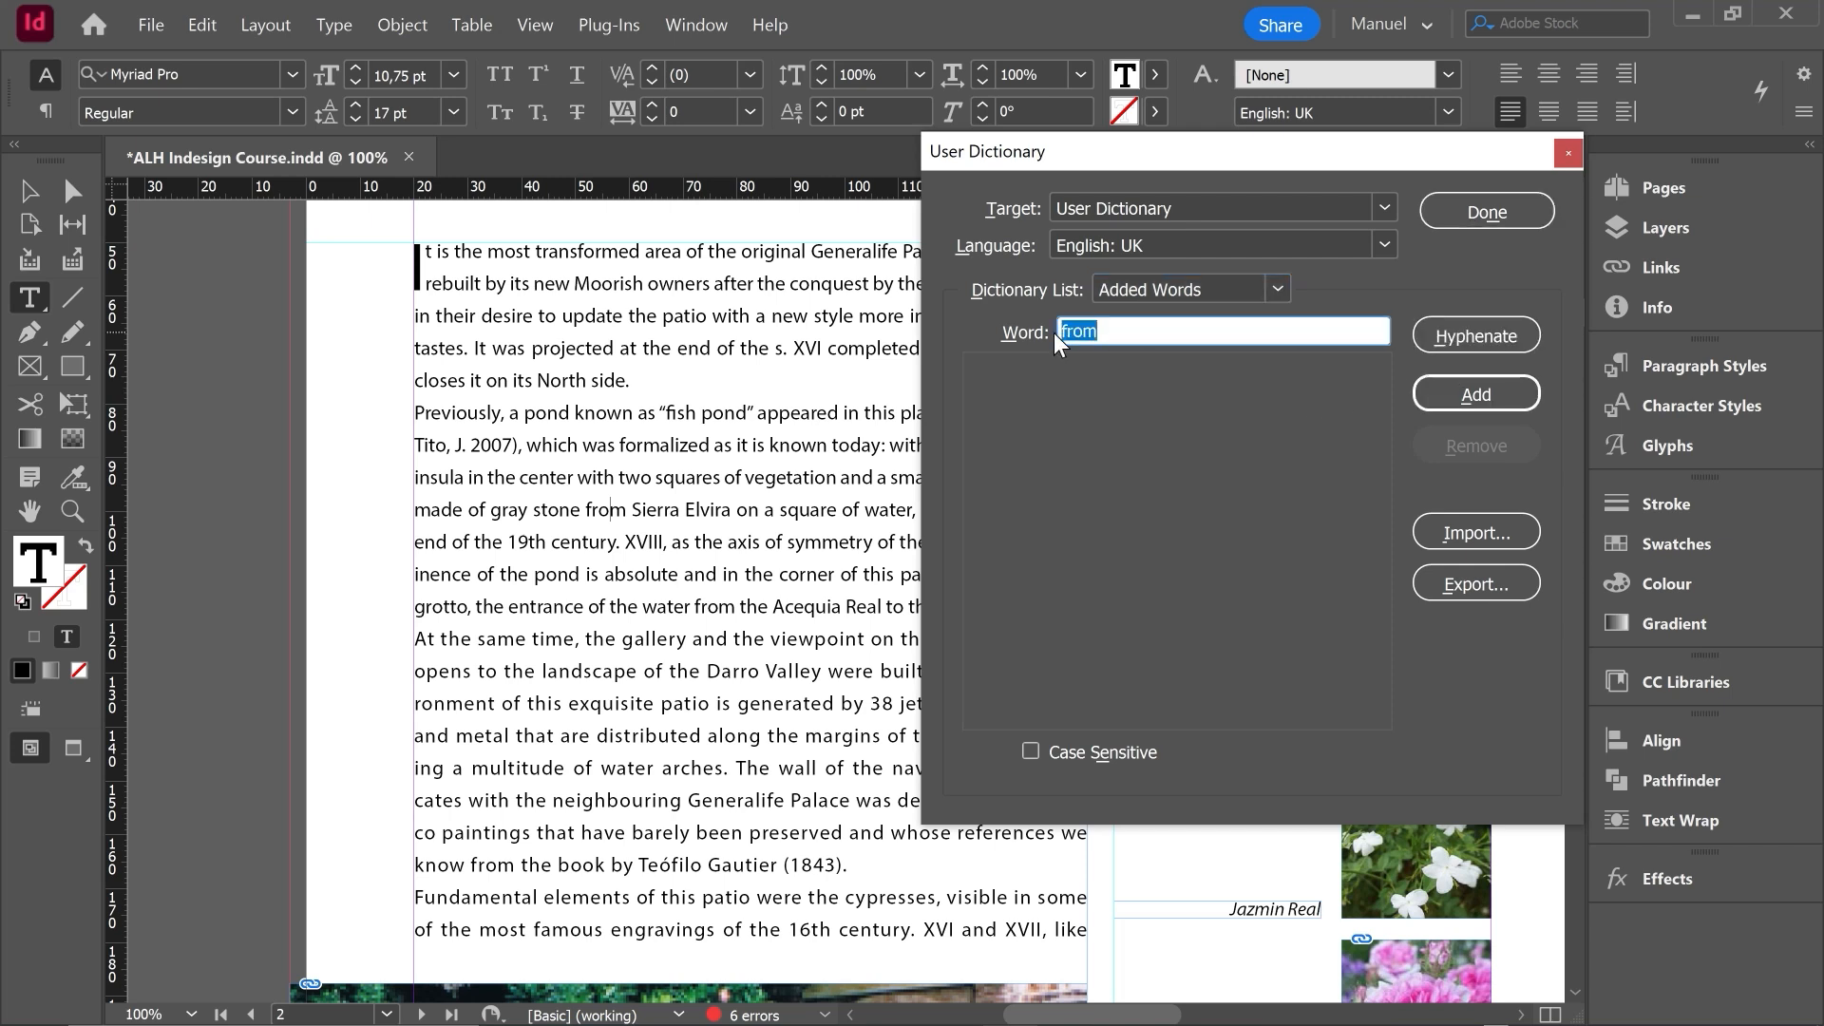
type("dinosaur")
left_click(1474, 346)
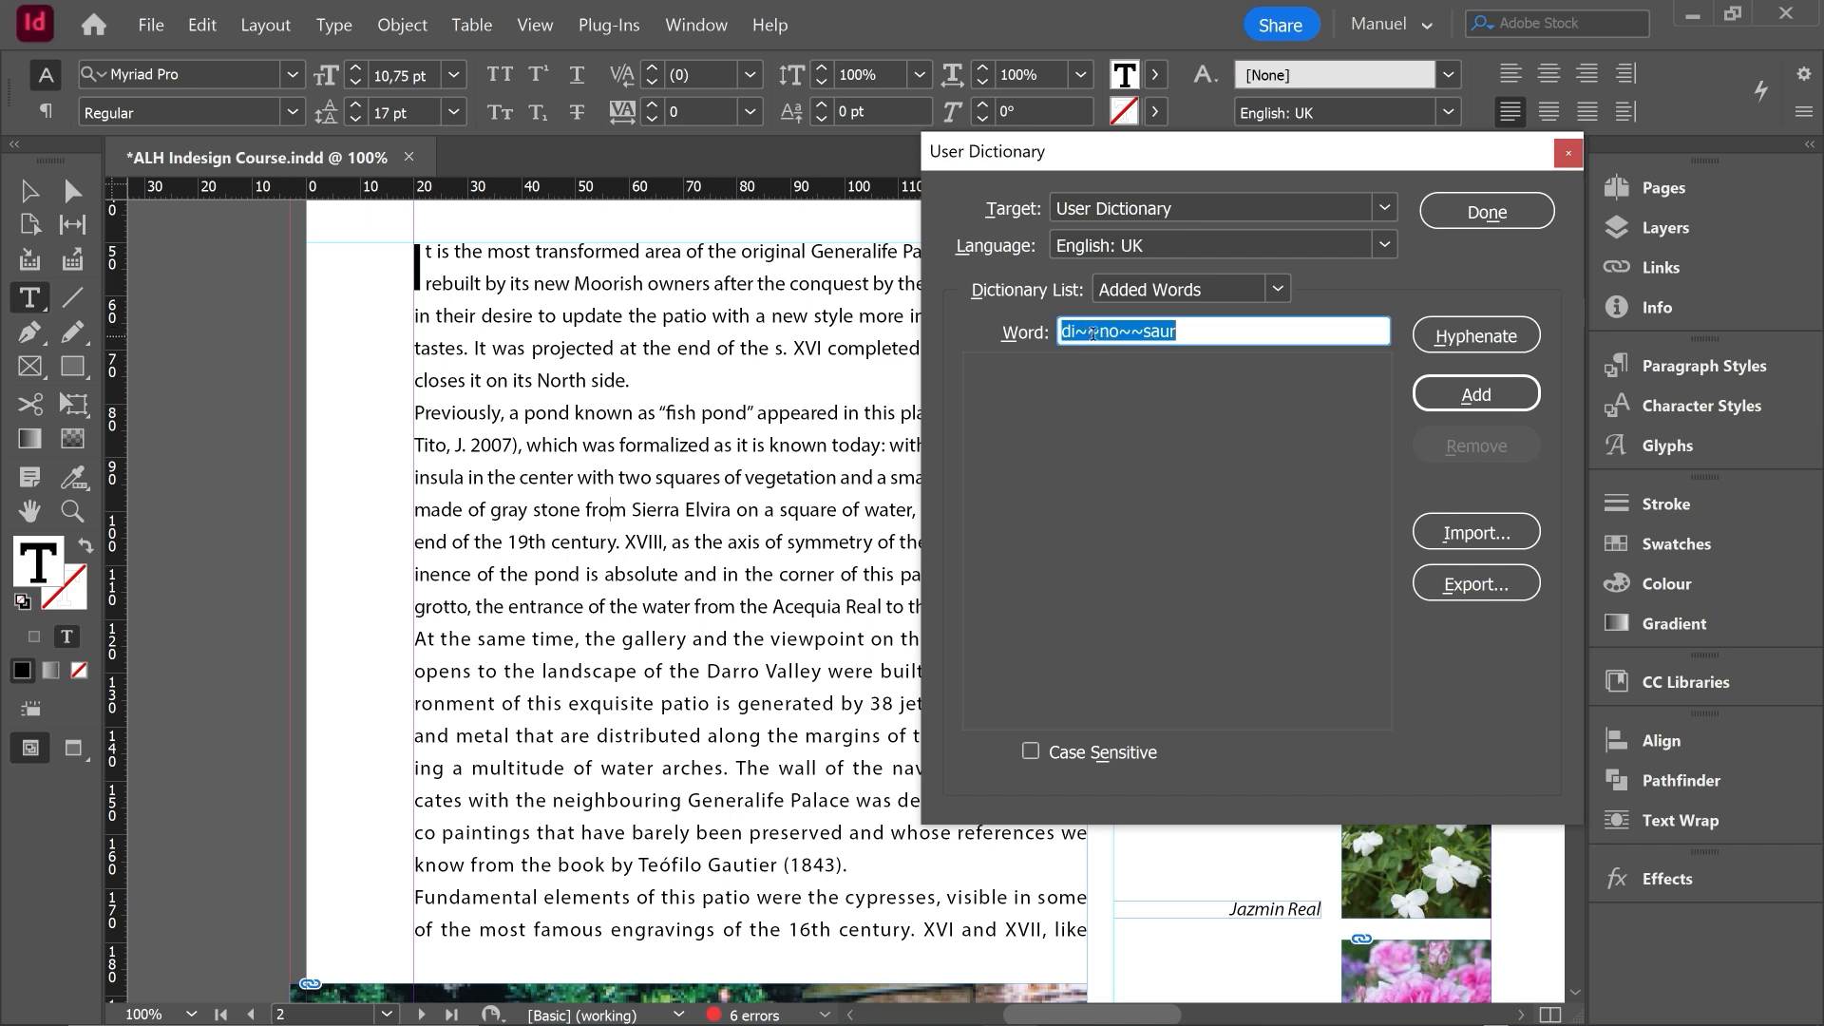
left_click(1474, 397)
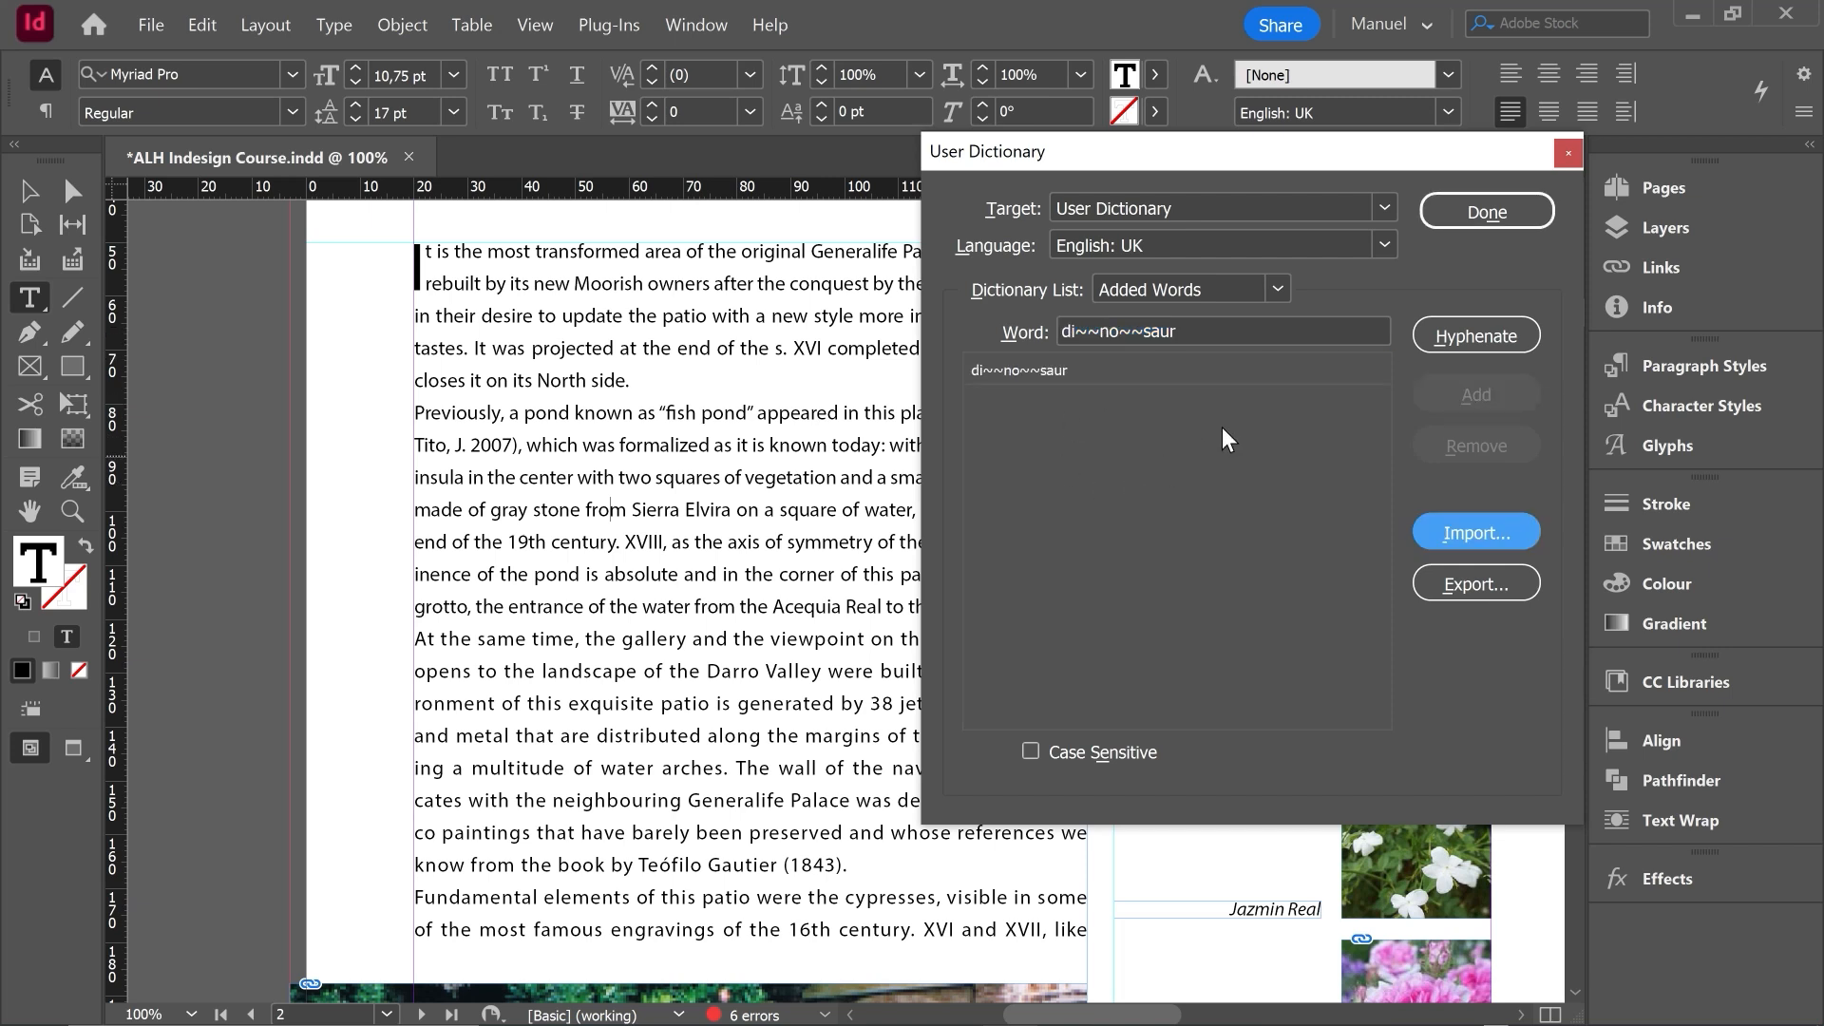
left_click(1476, 214)
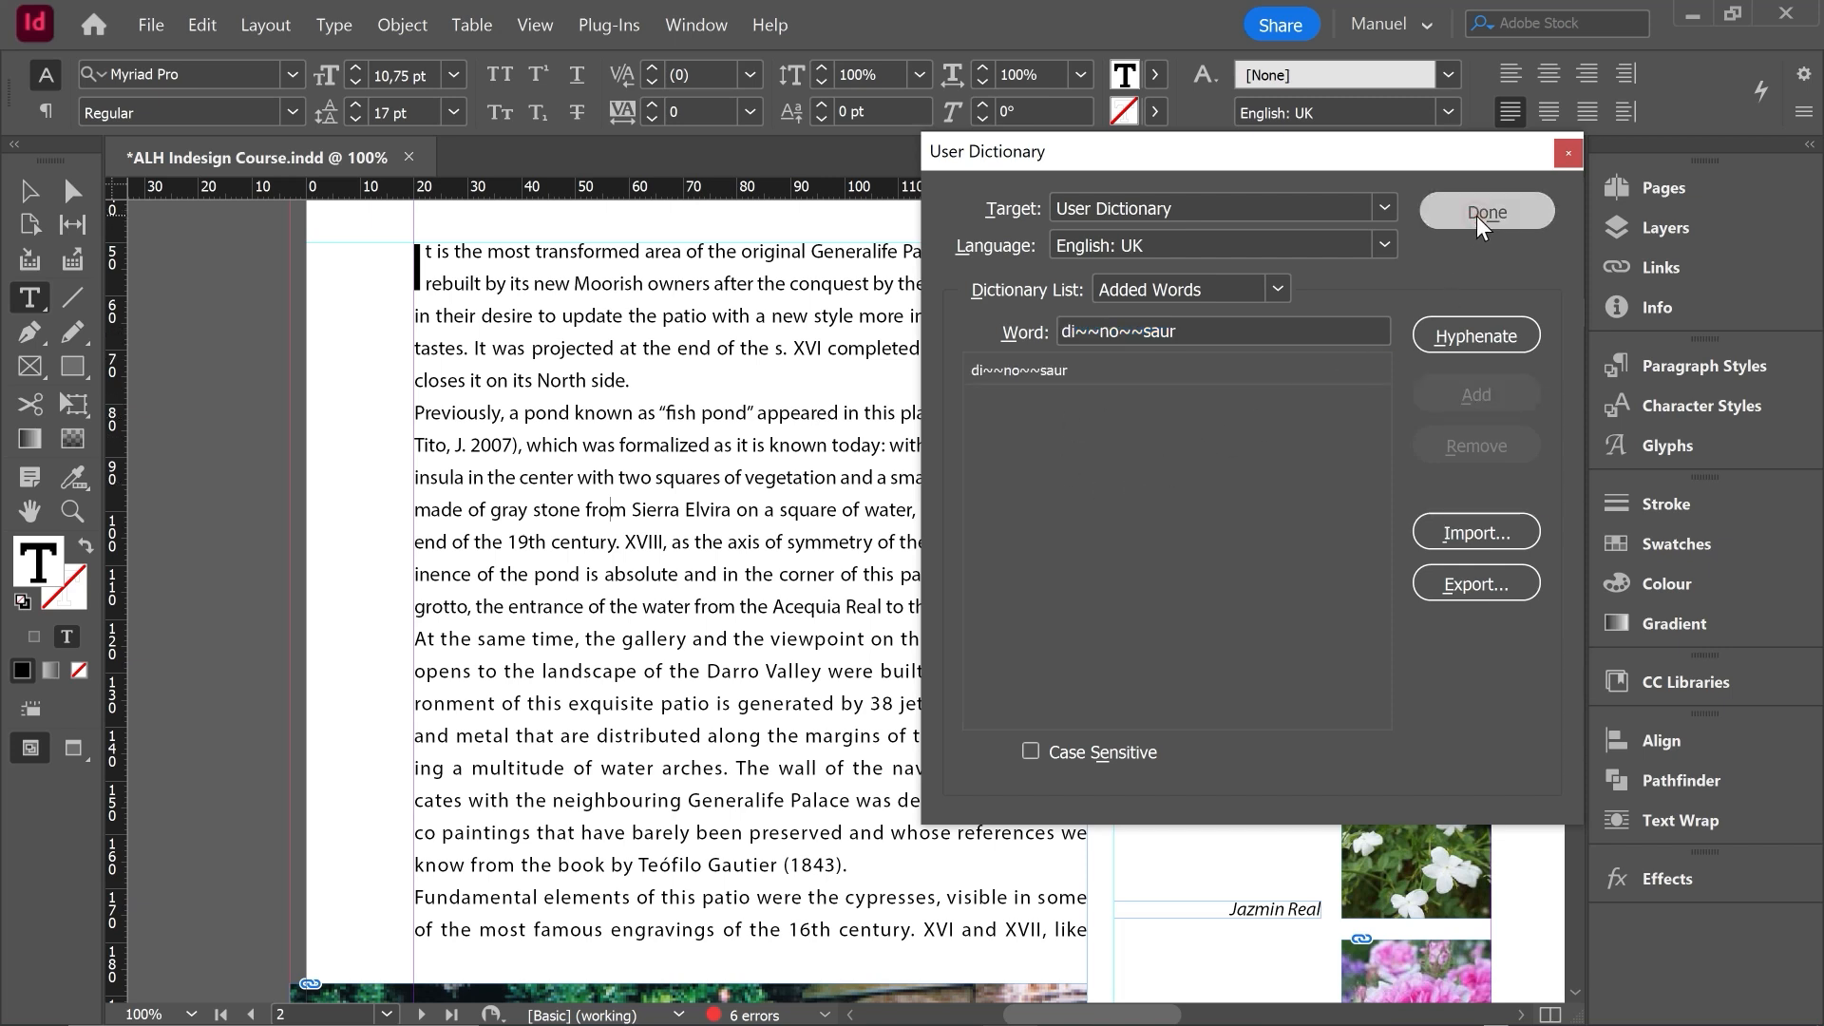